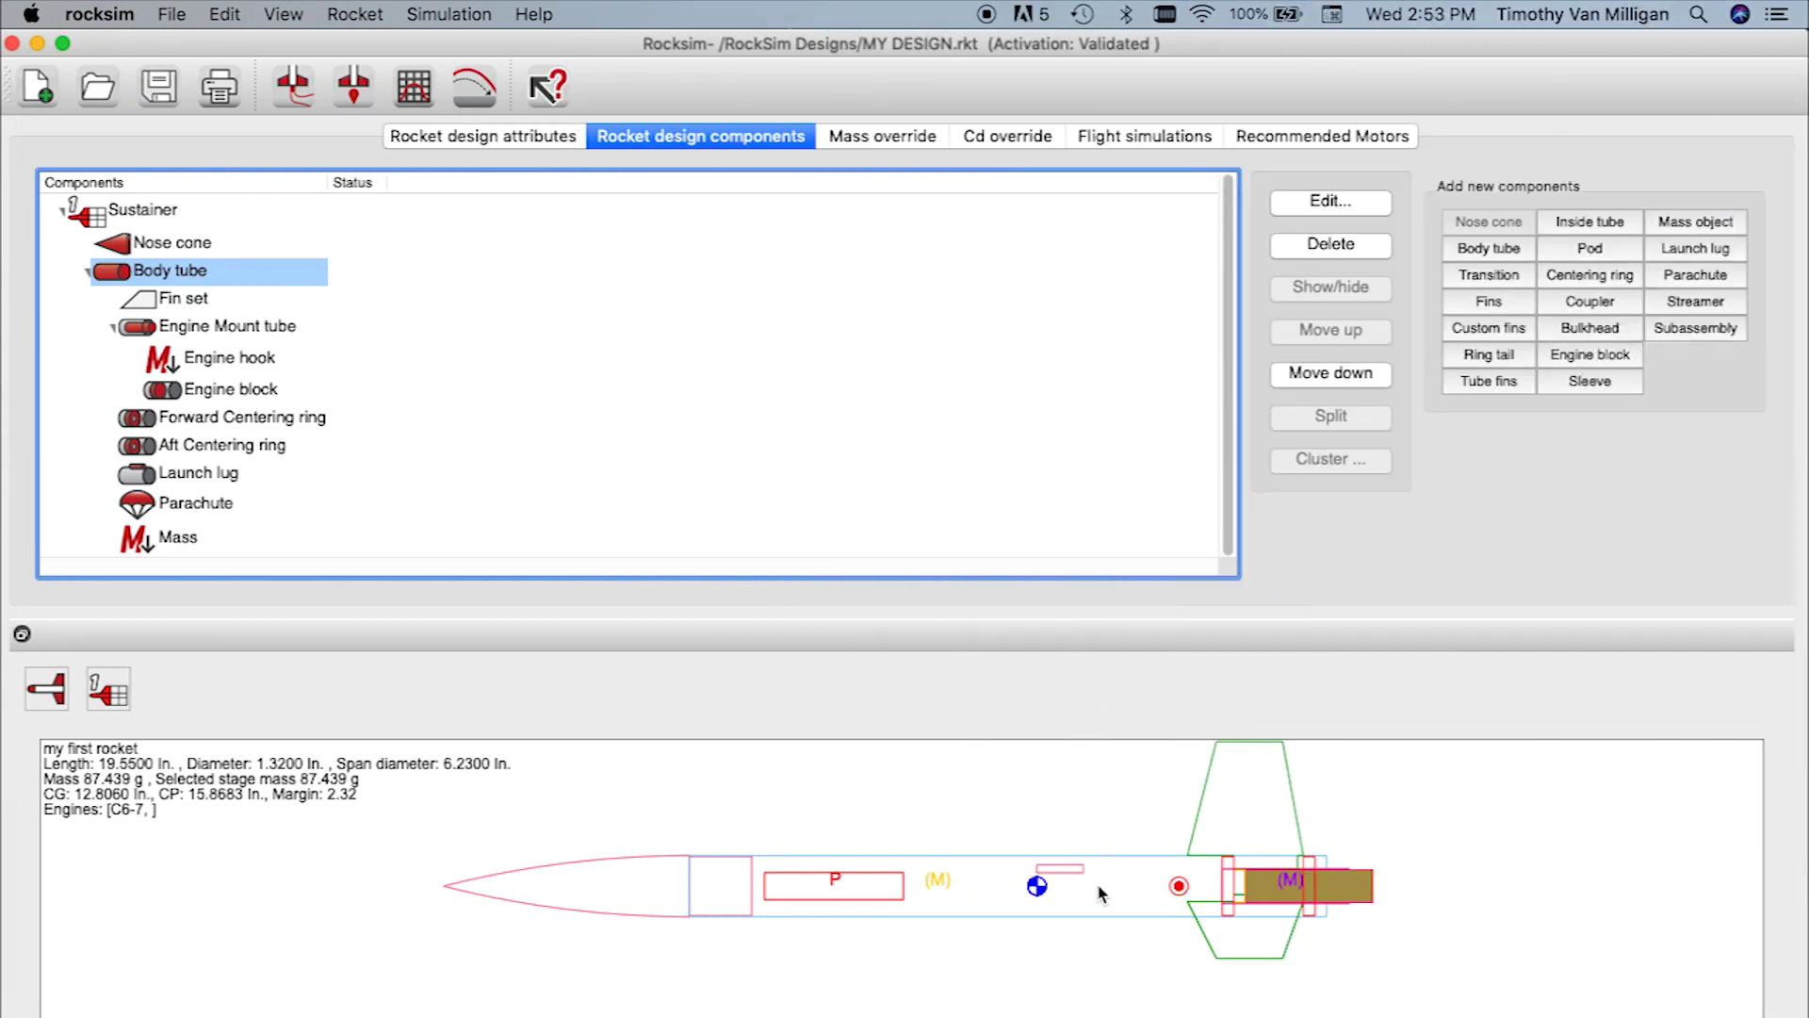
# Step: Open the existing Fin set under Body tube for editing
pyautogui.click(139, 306)
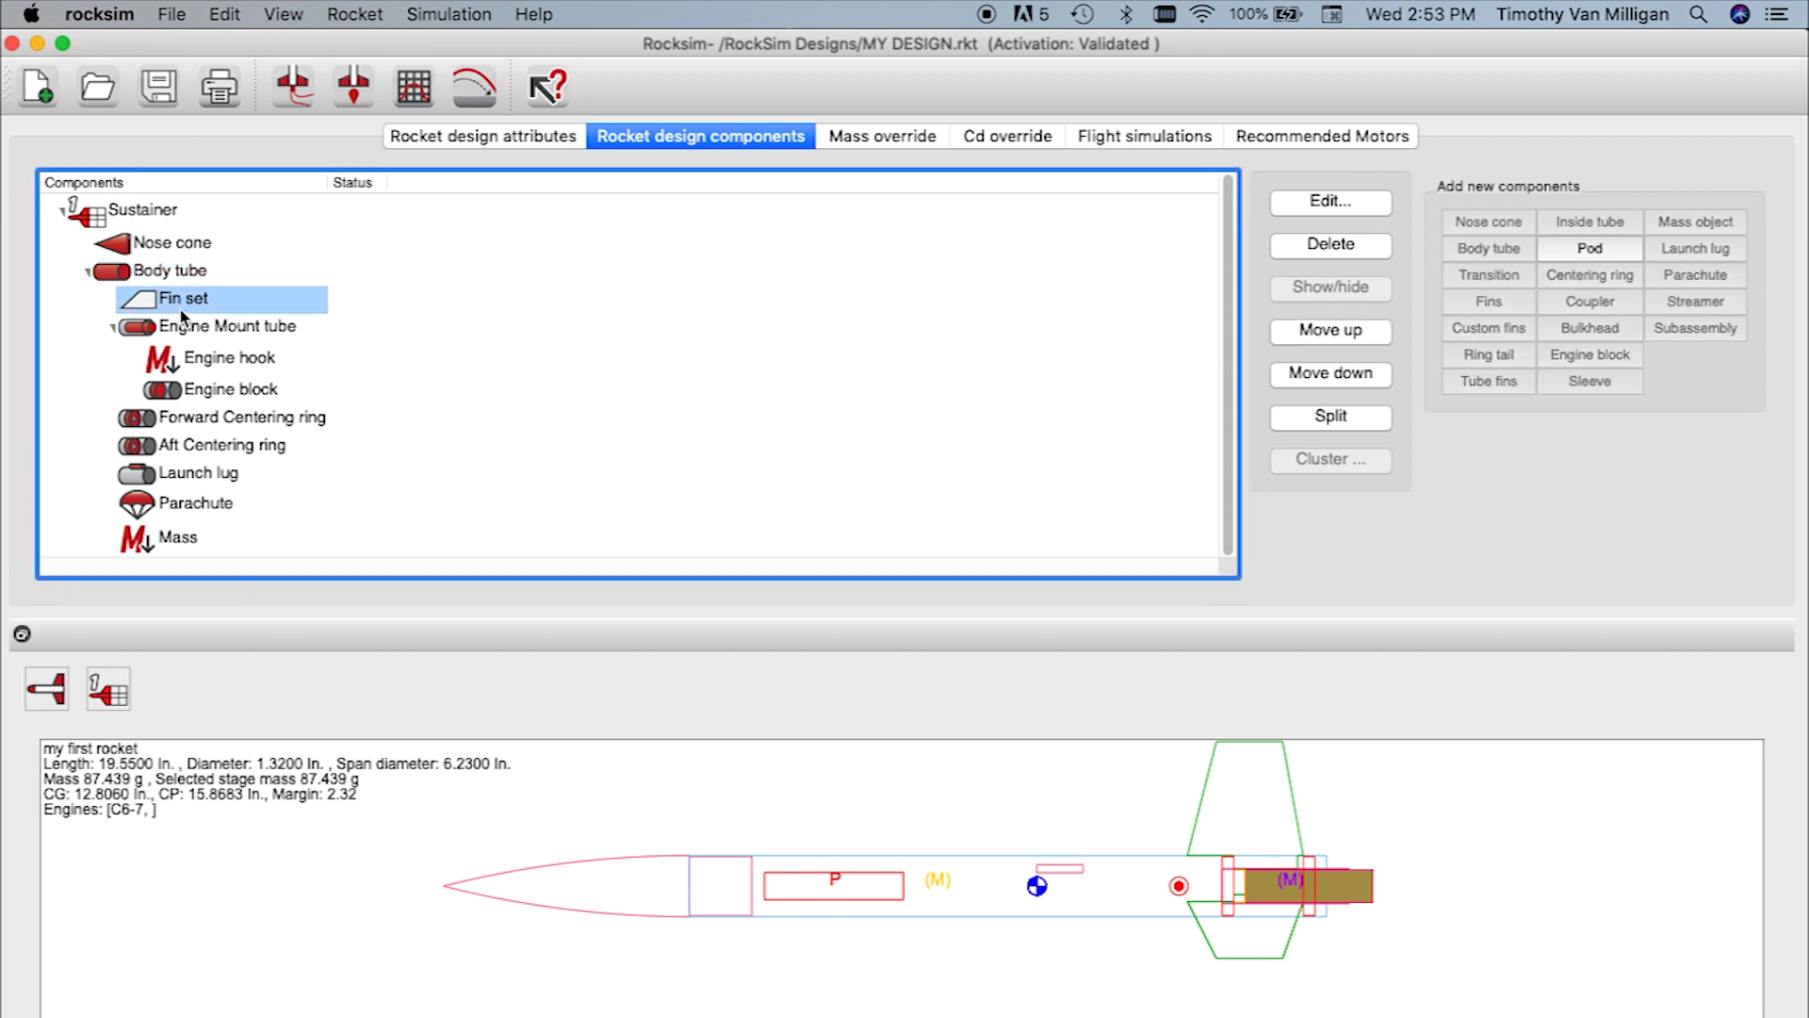
pyautogui.doubleClick(182, 311)
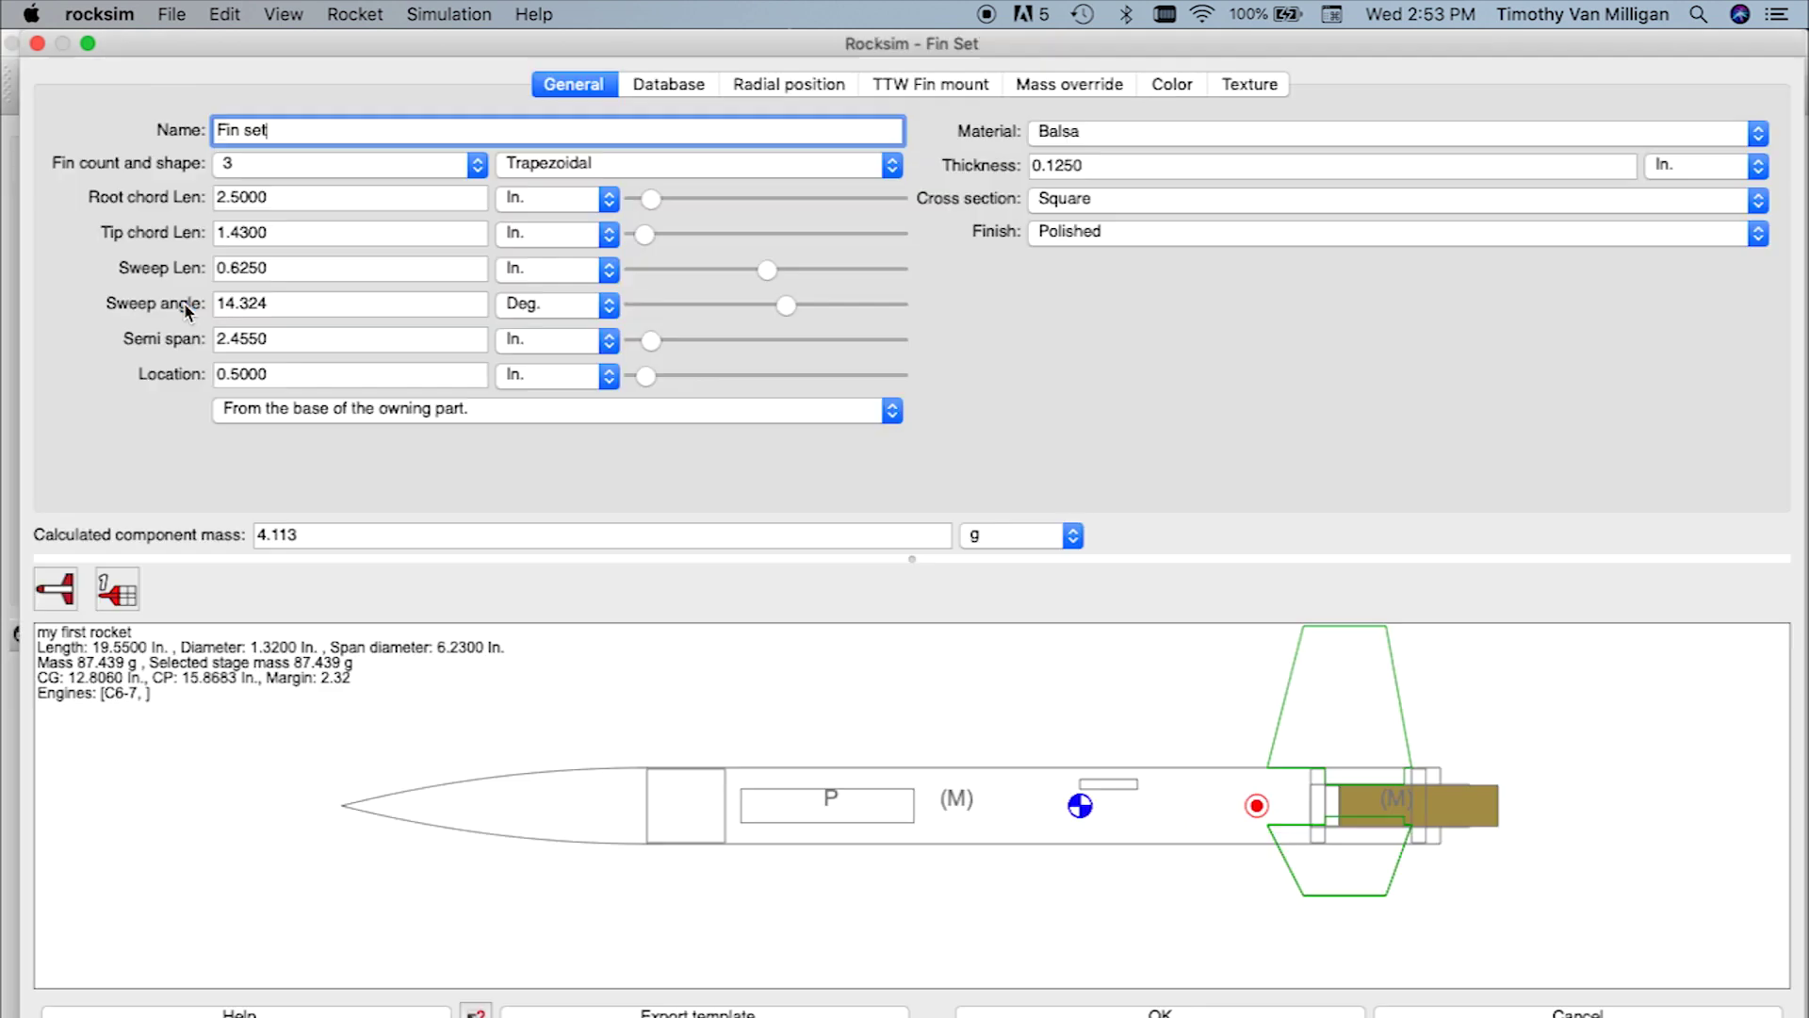
# Step: Try elliptical fins with a 2.1250 in. root chord, then cancel the edit
pyautogui.click(581, 168)
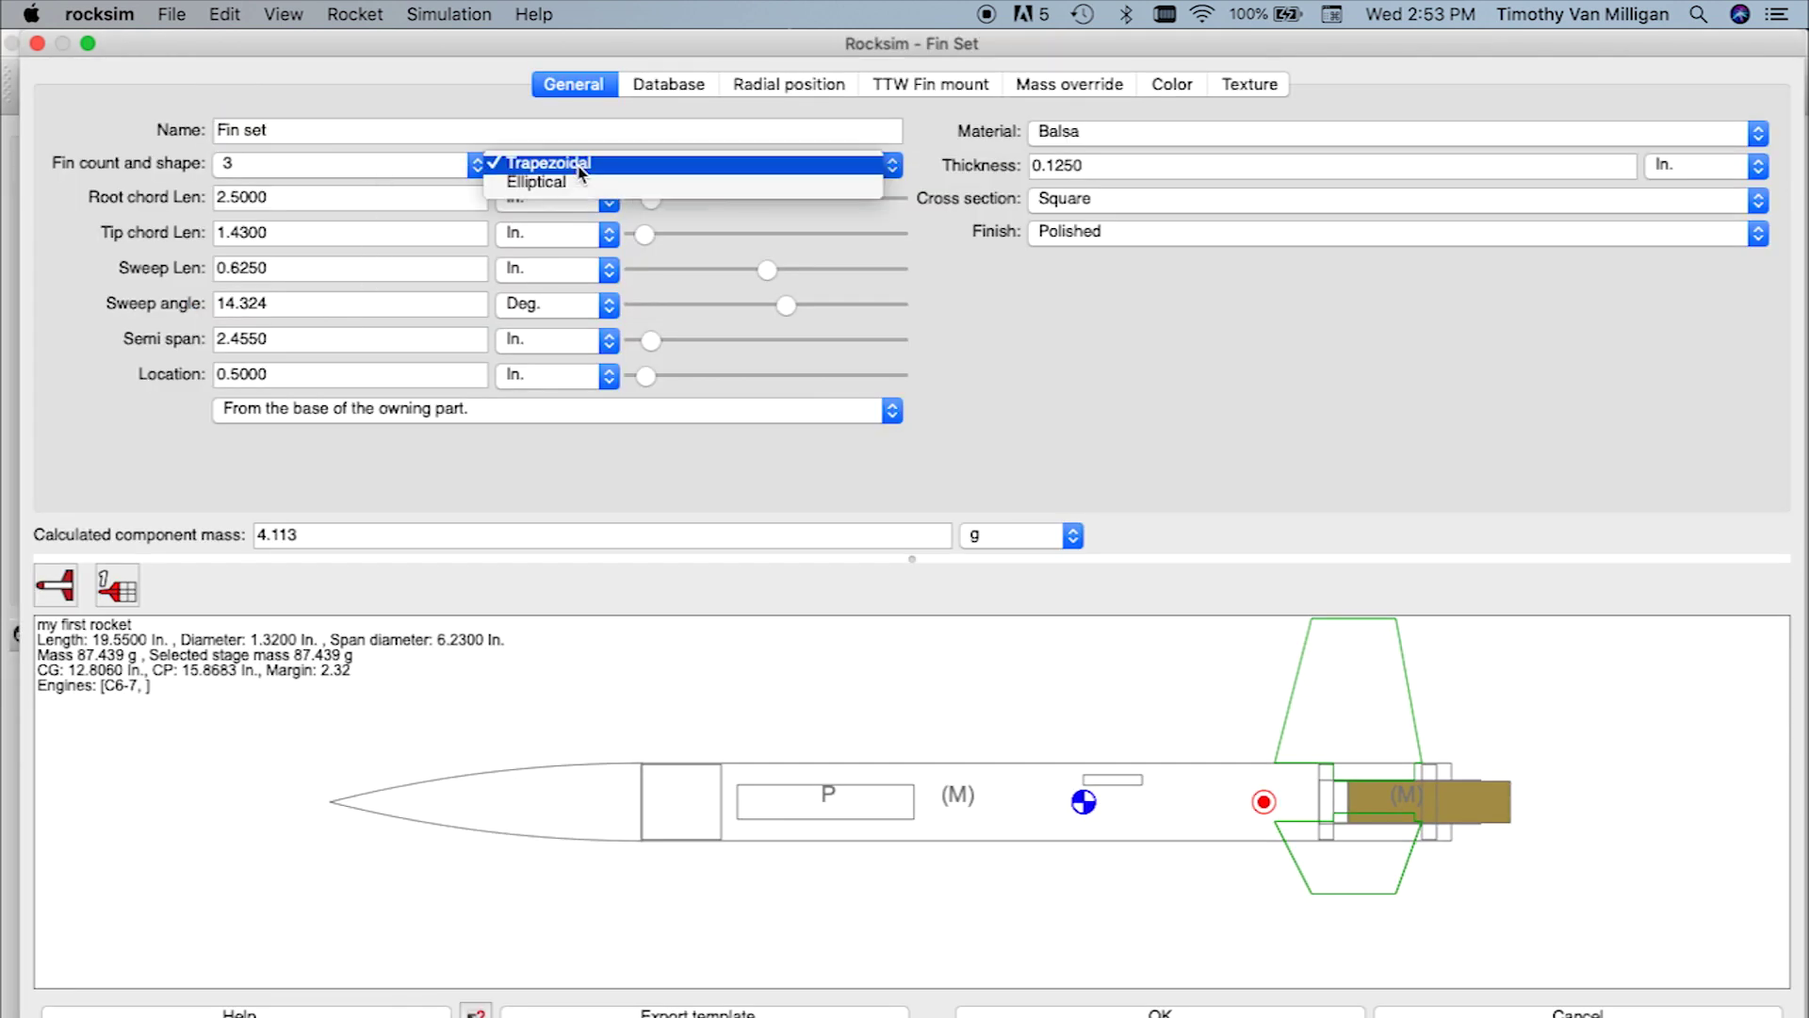
pyautogui.click(591, 183)
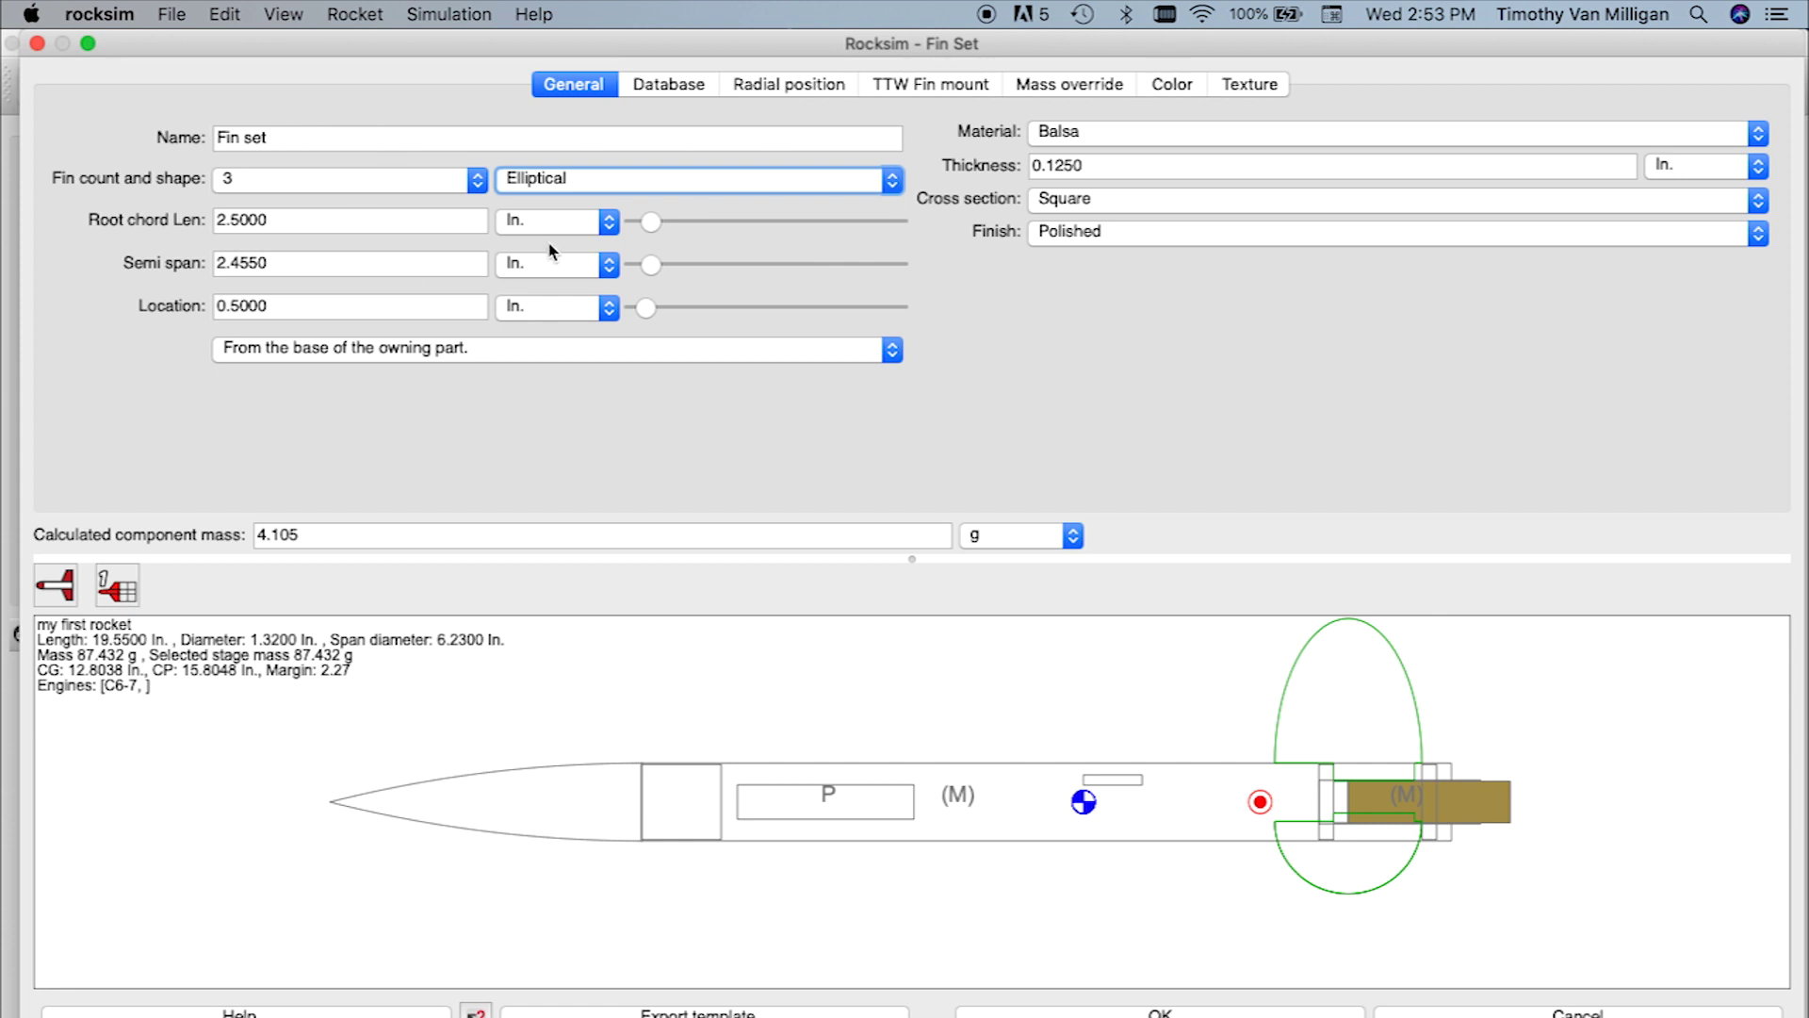
pyautogui.moveTo(655, 231); pyautogui.dragTo(653, 274)
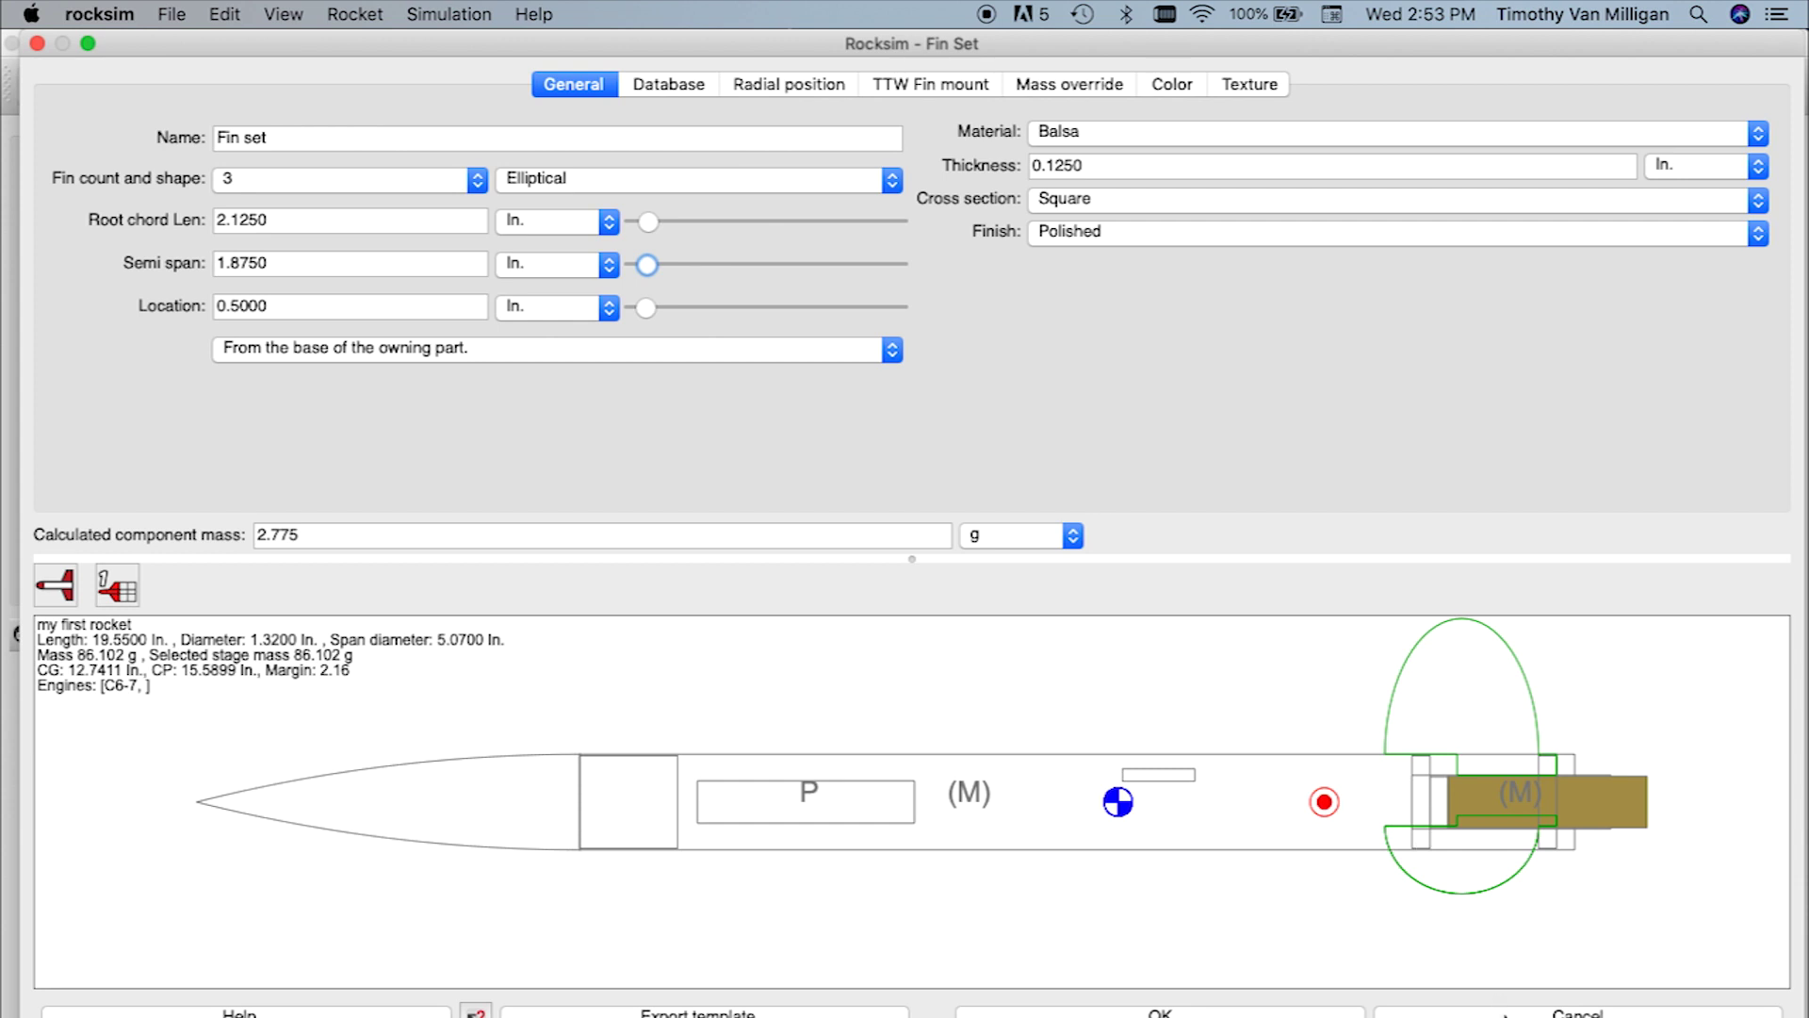
pyautogui.click(1505, 1014)
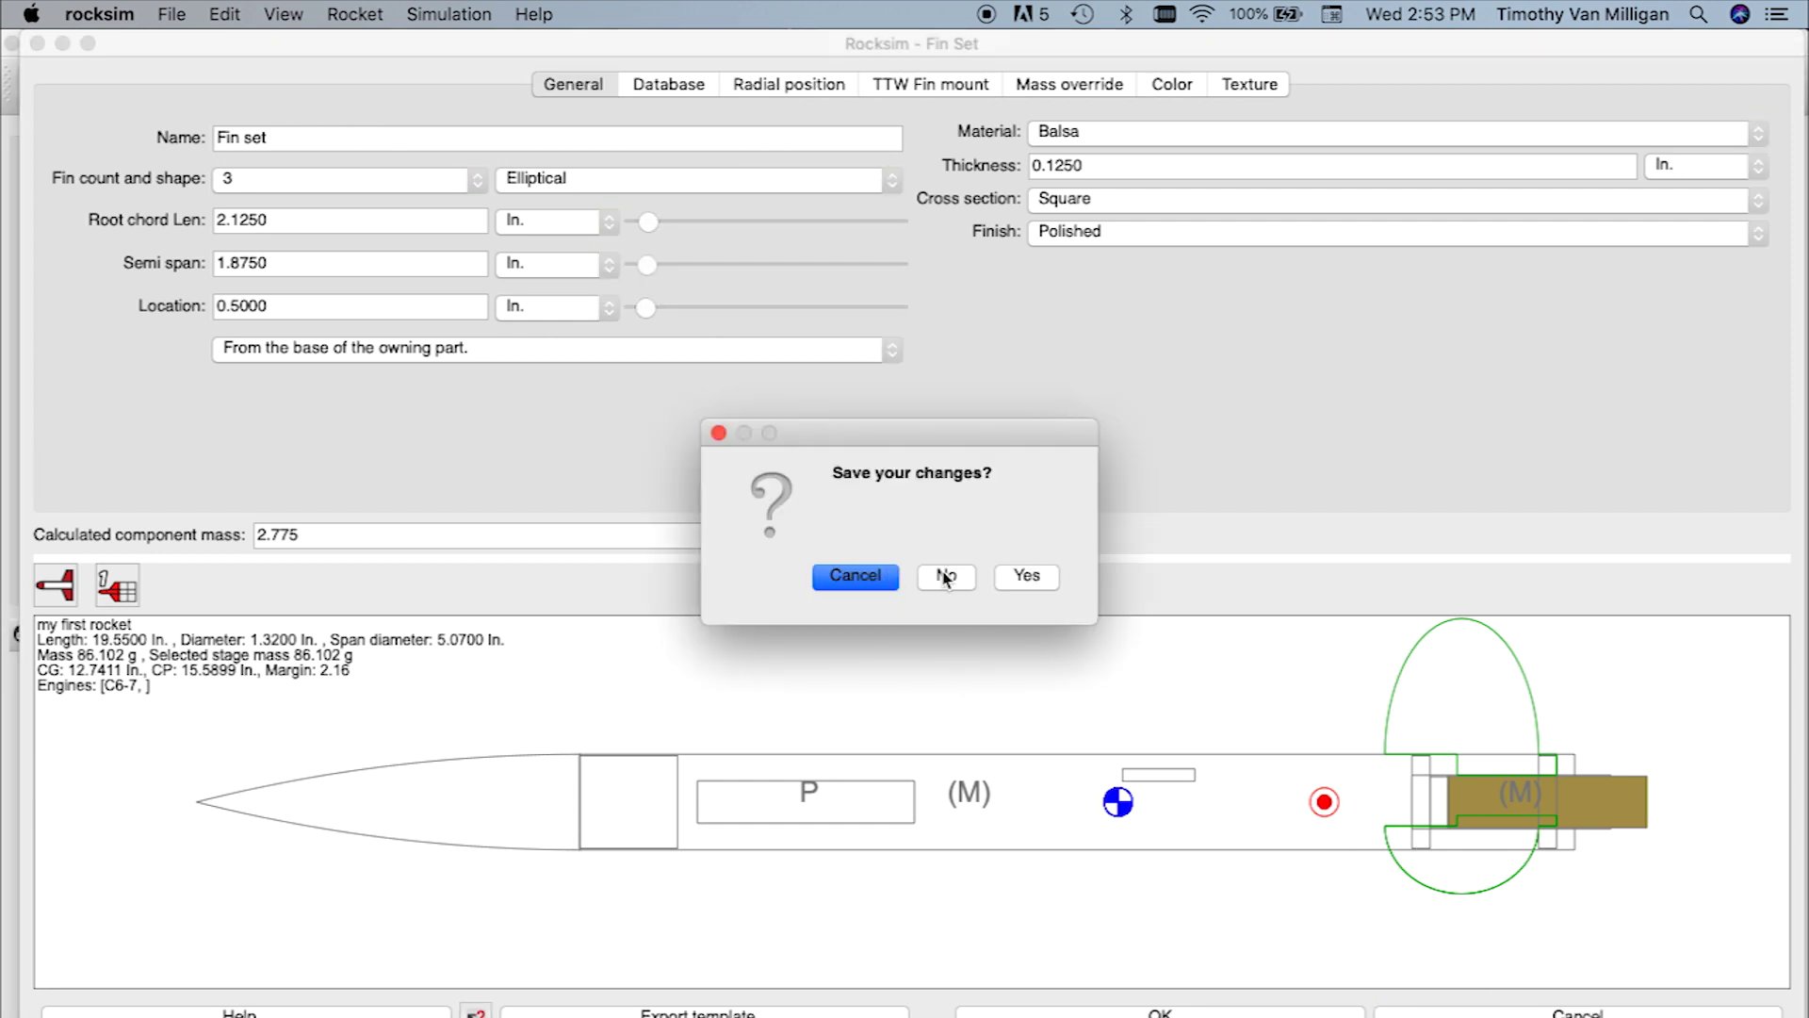
# Step: Discard the elliptical edits and delete the fin set from the rocket
pyautogui.click(946, 578)
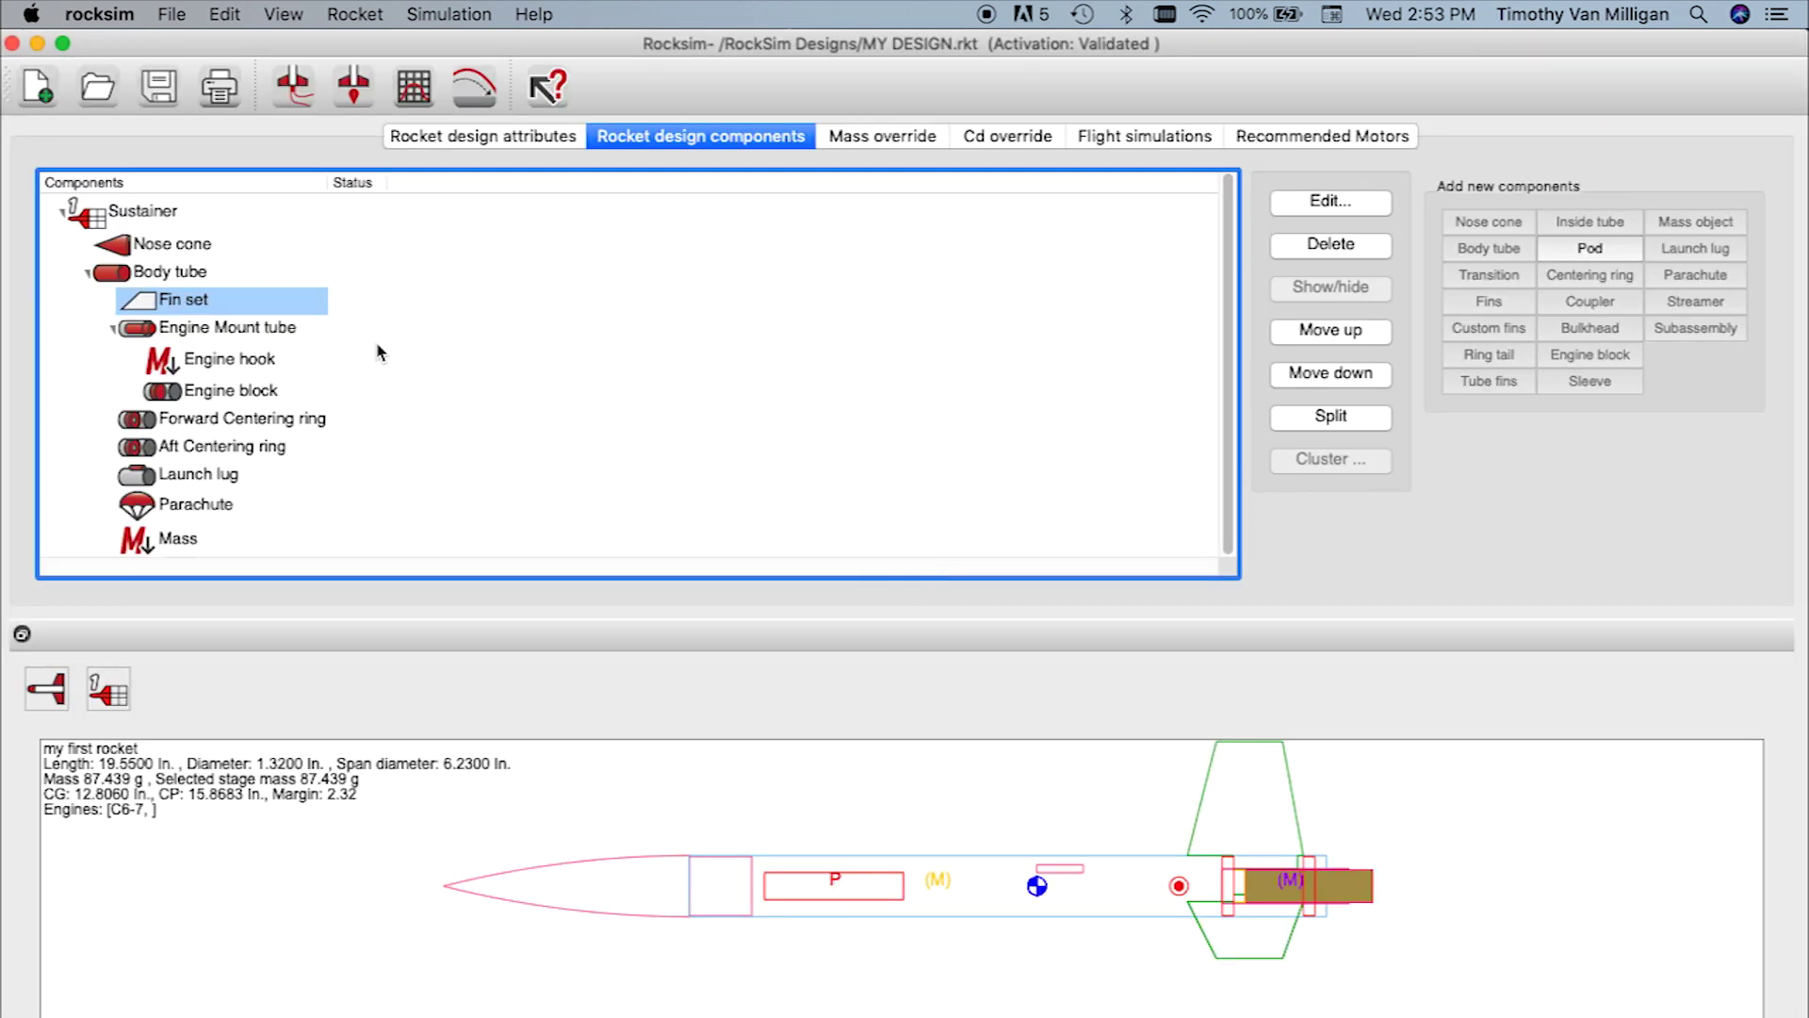
pyautogui.click(209, 307)
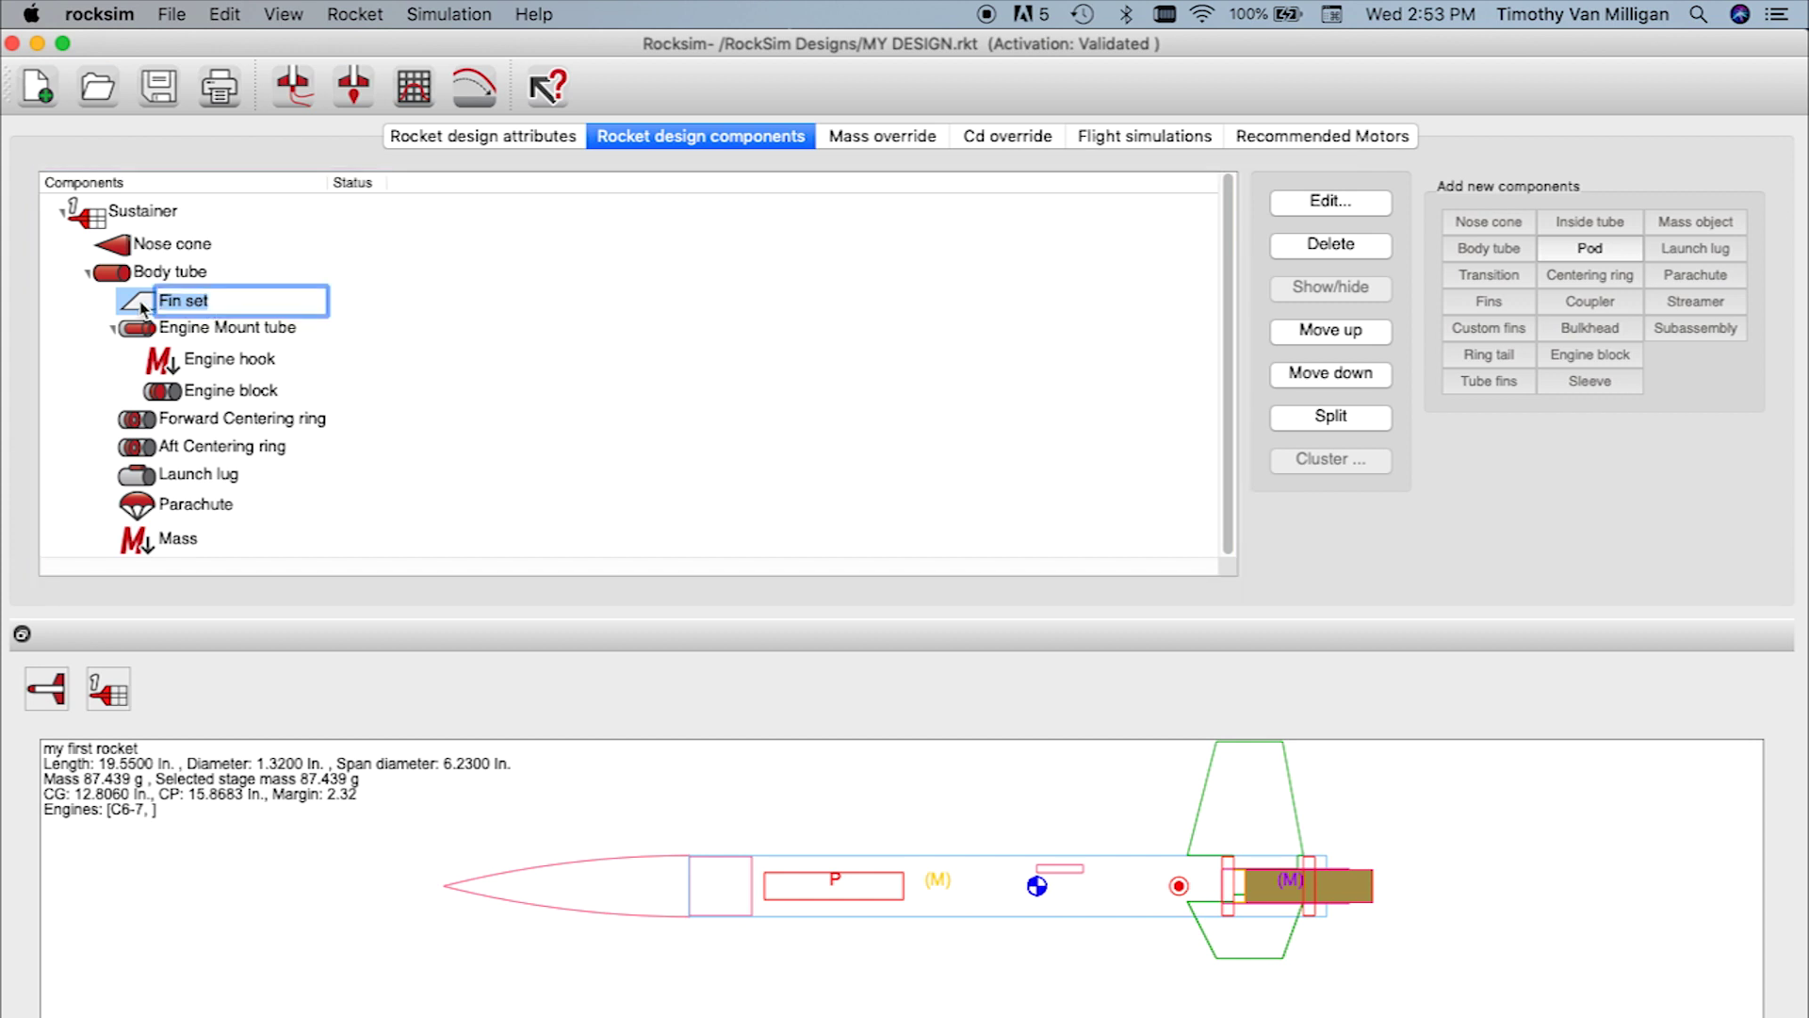
pyautogui.click(1309, 251)
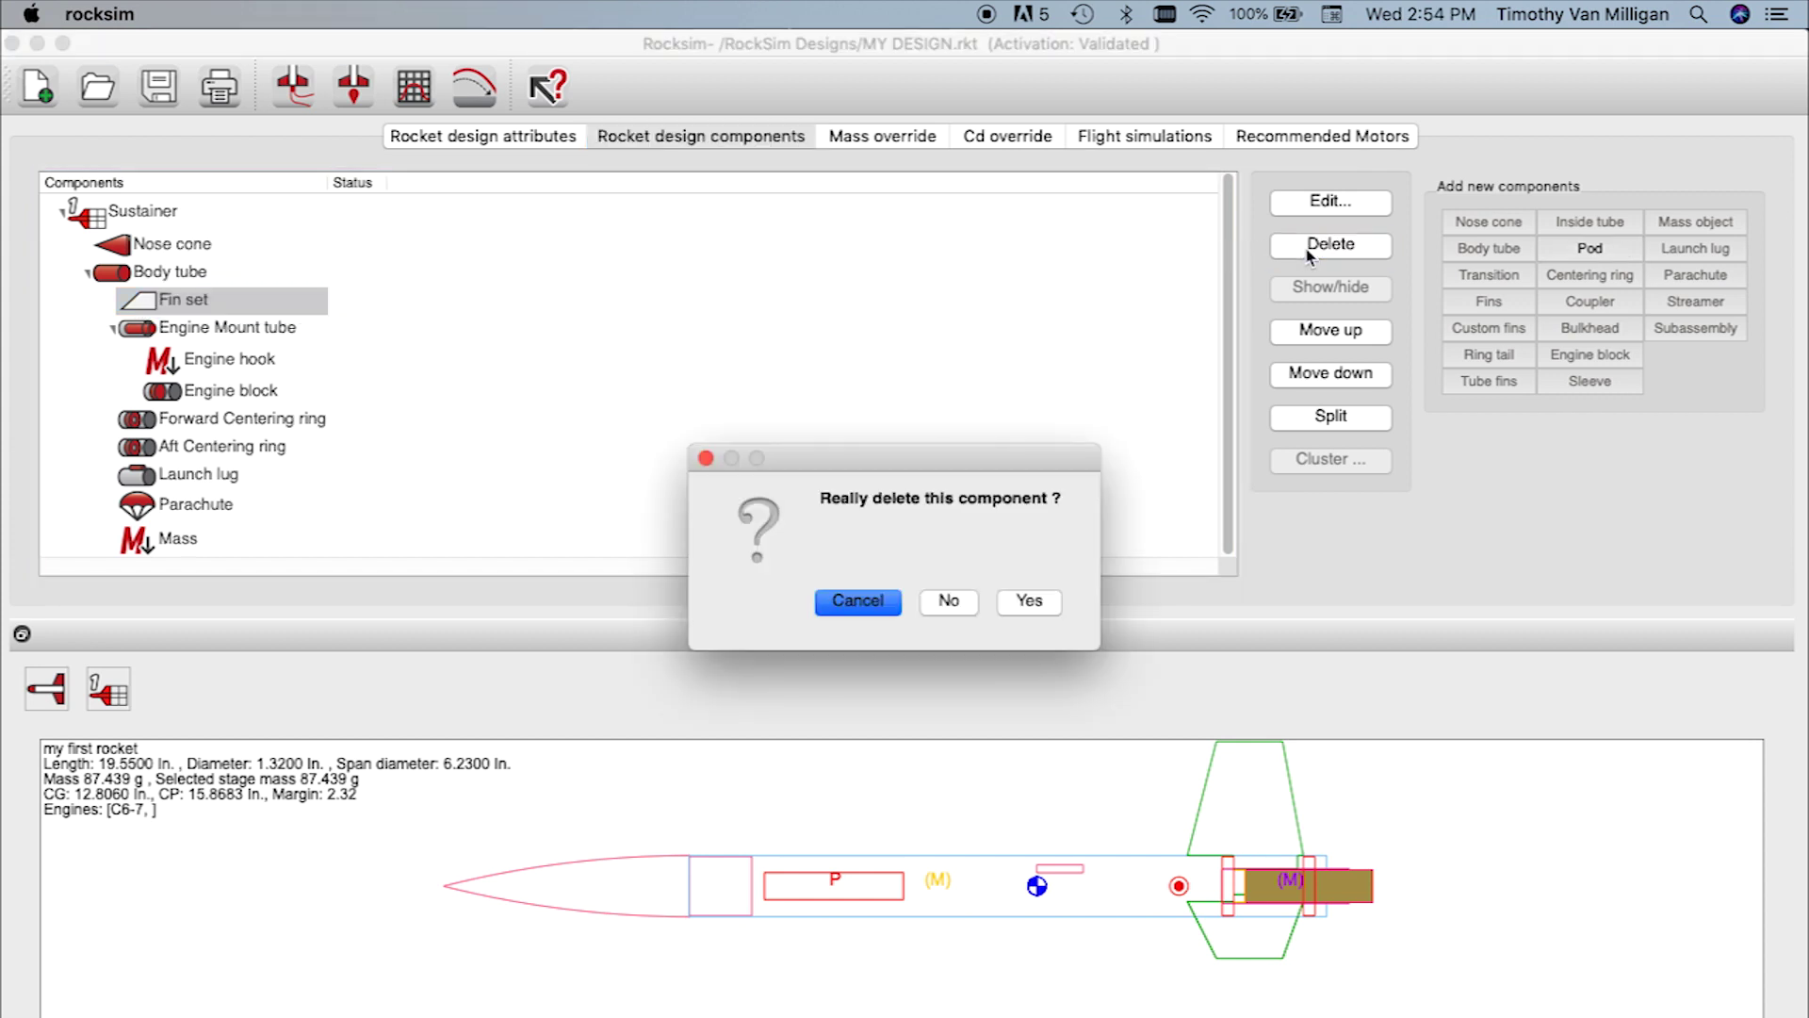
pyautogui.click(1030, 603)
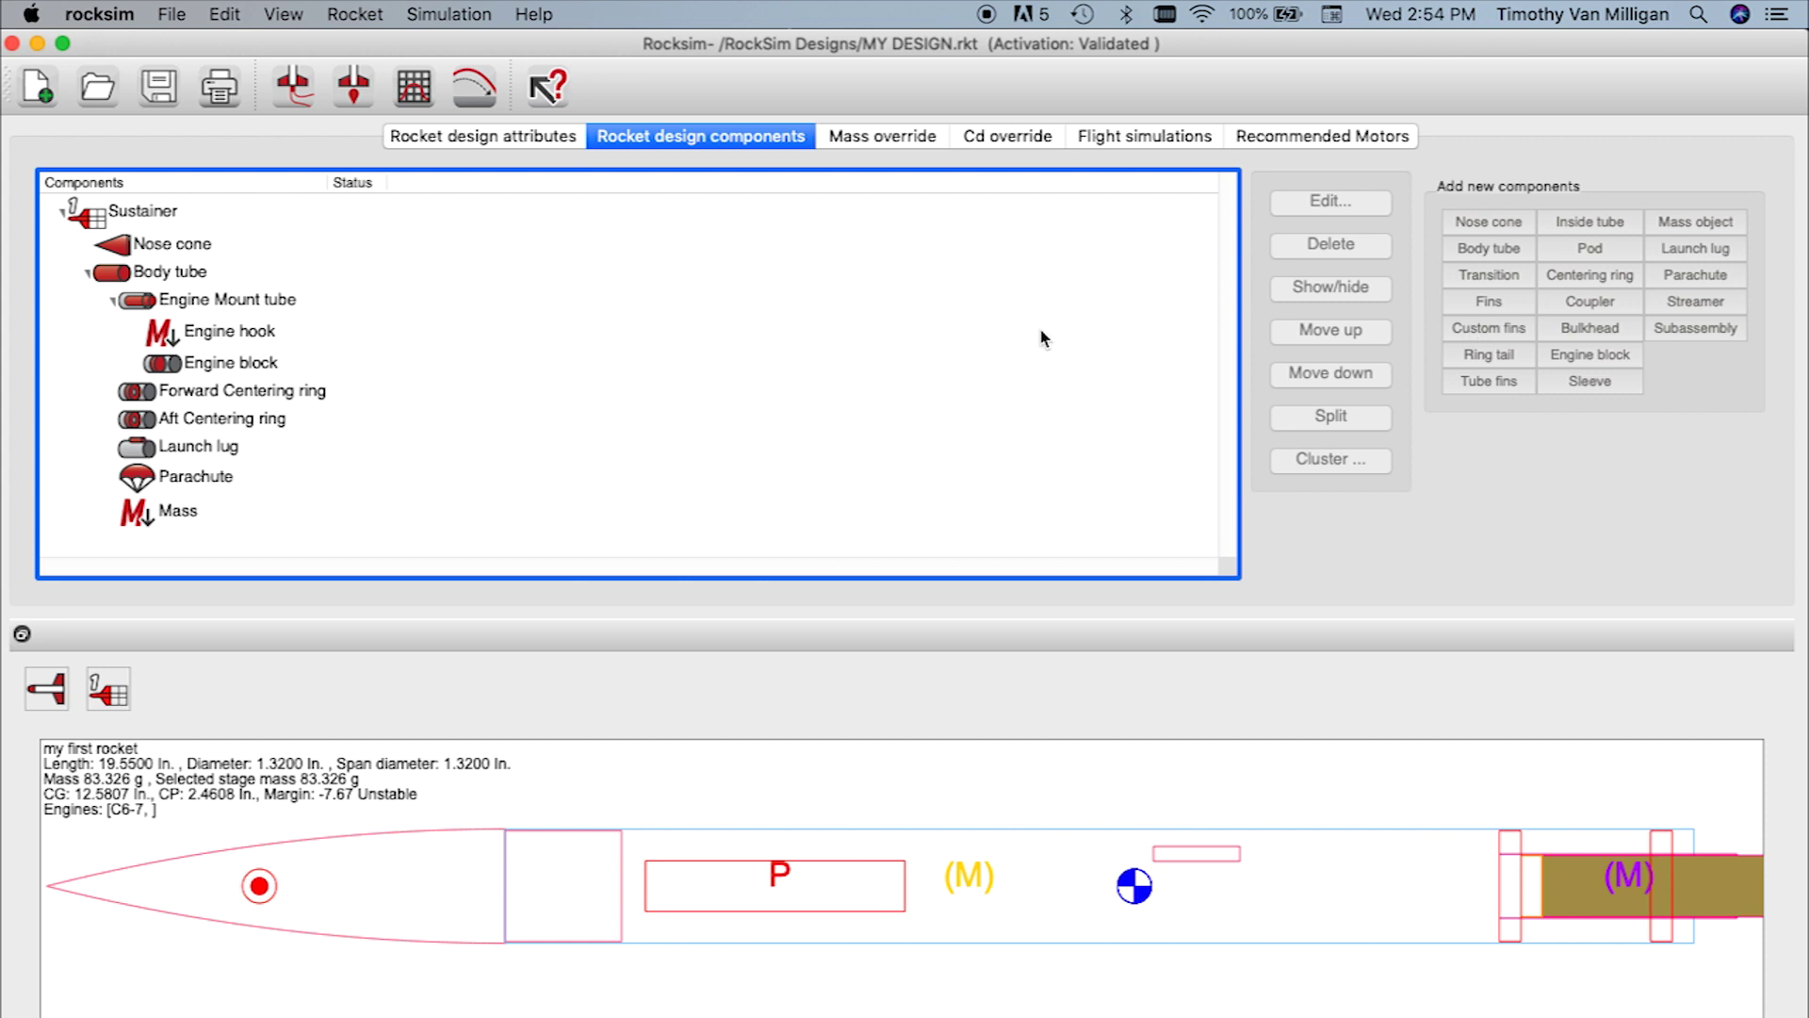
# Step: Add custom fins to the body tube without picking a part from the database
pyautogui.click(112, 279)
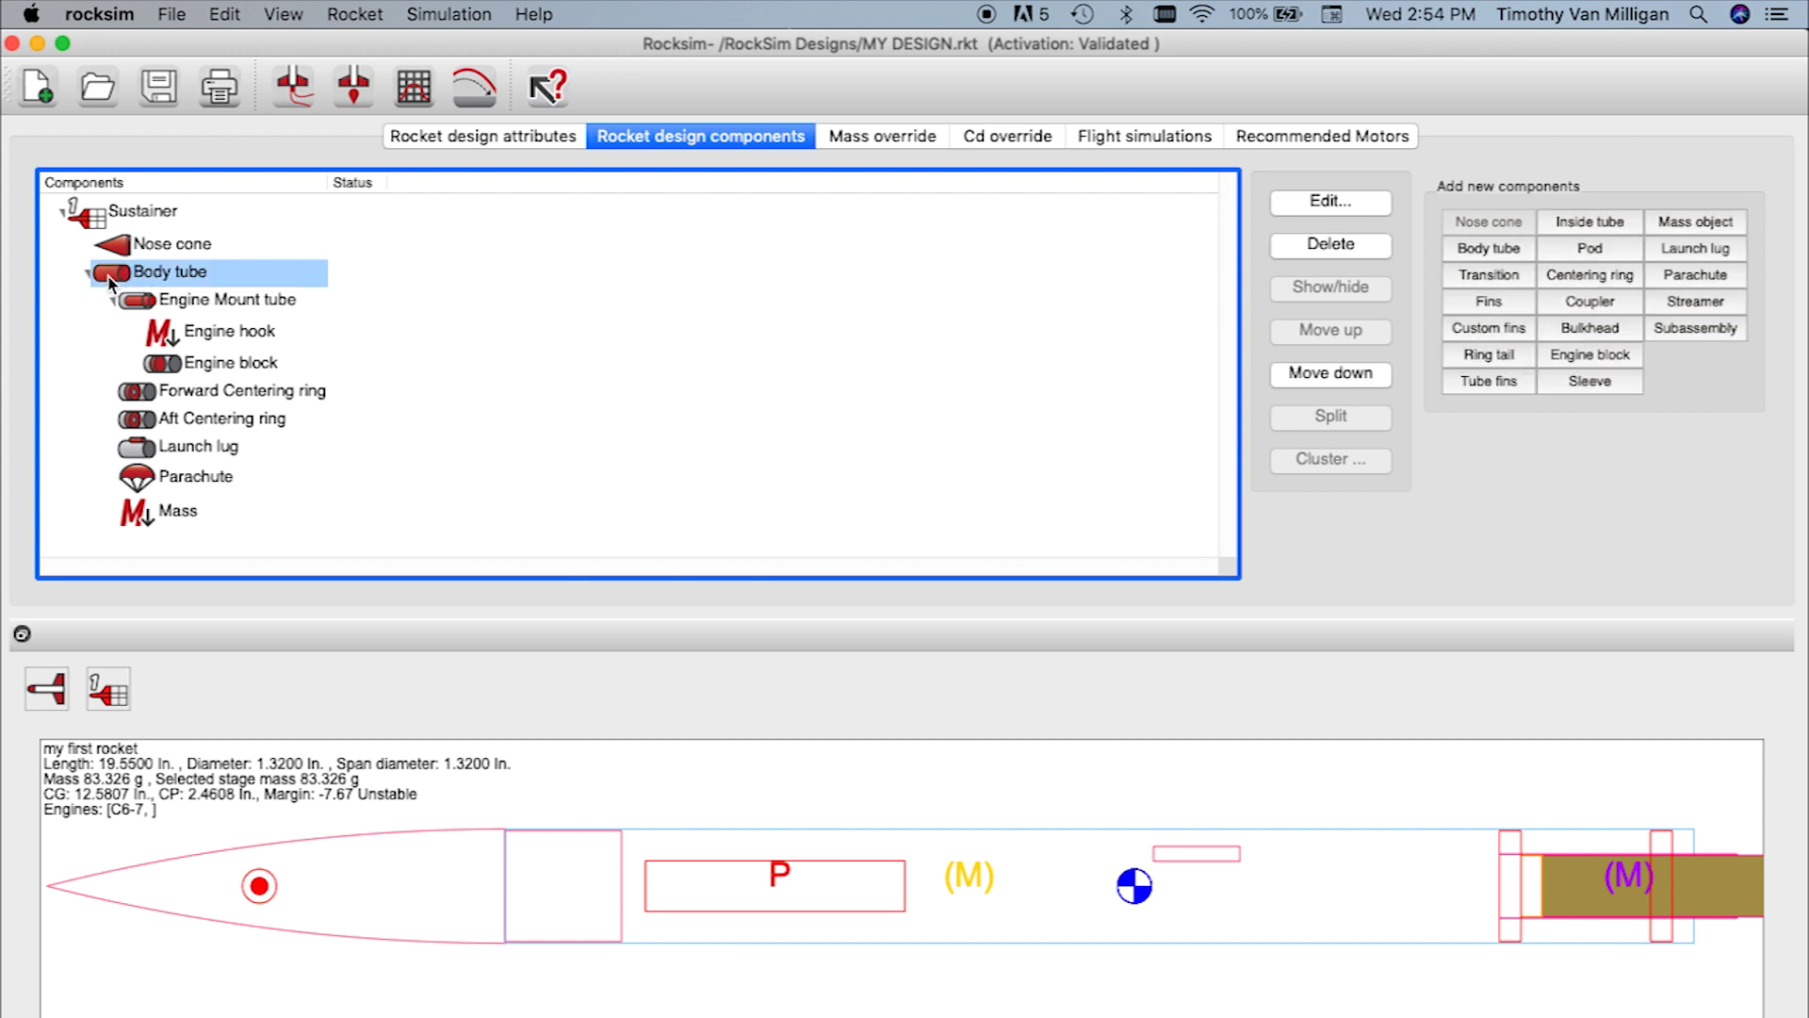
pyautogui.click(1491, 328)
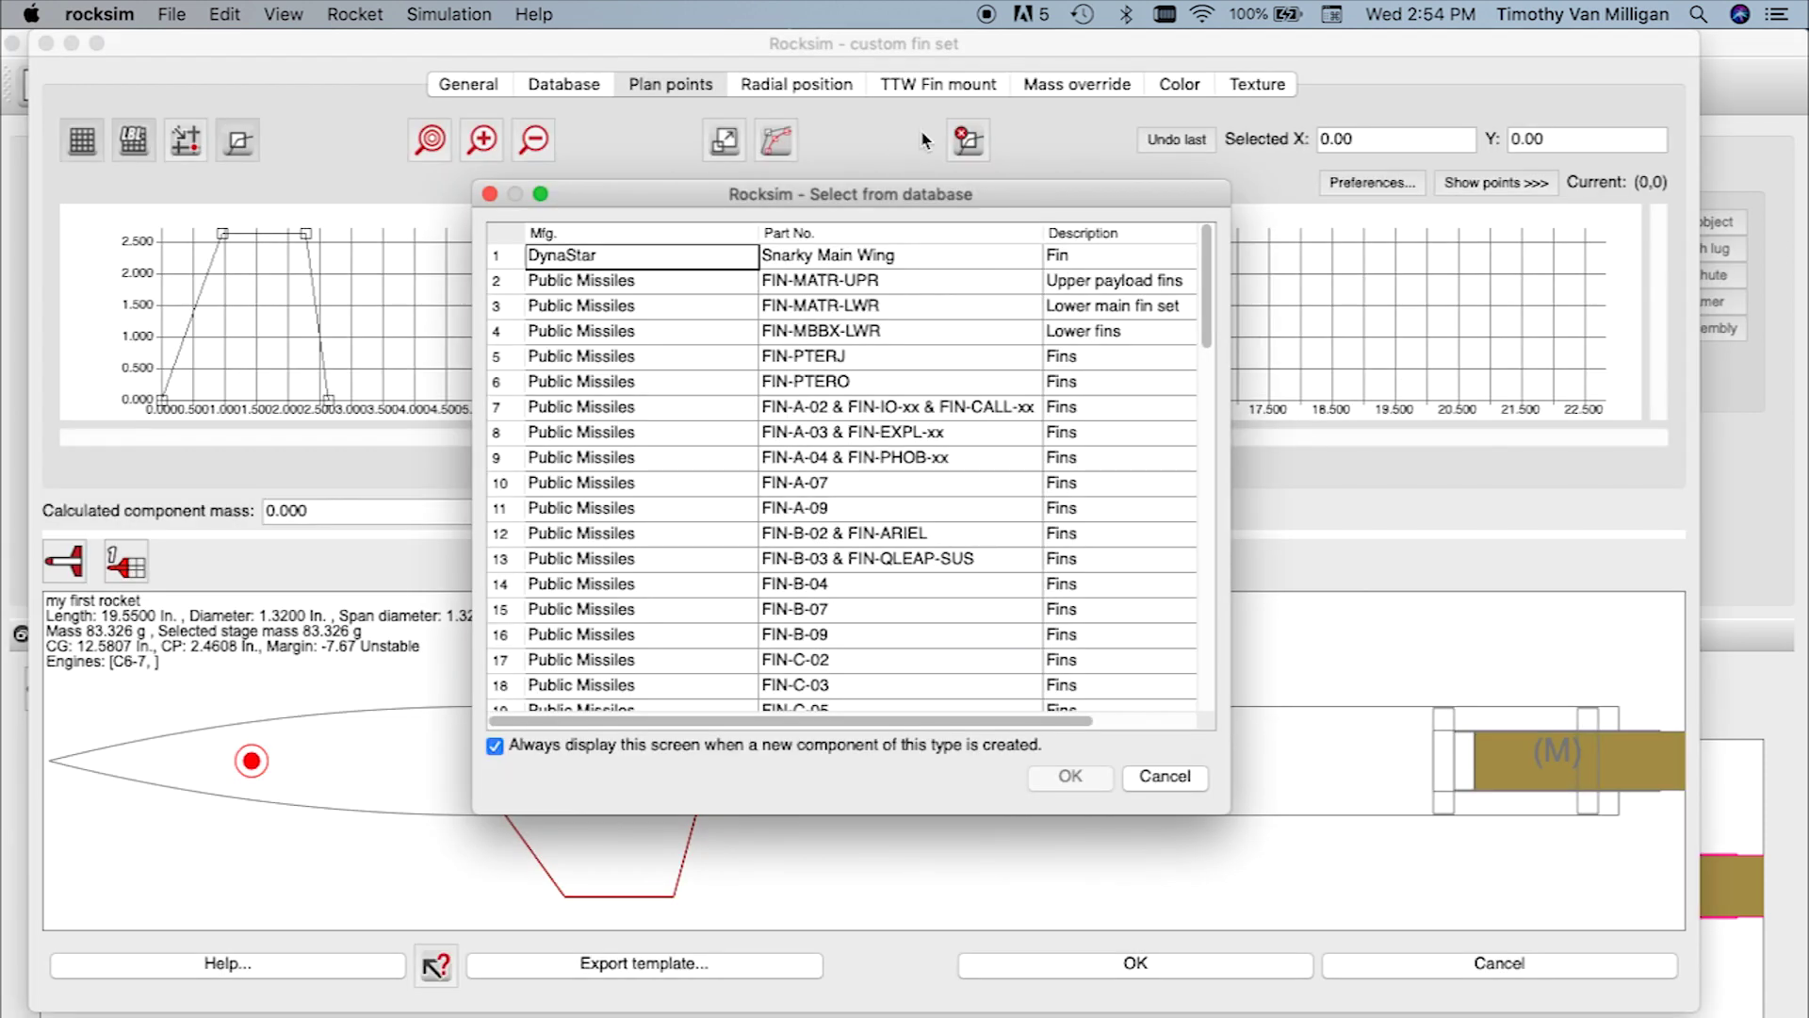
pyautogui.click(1157, 784)
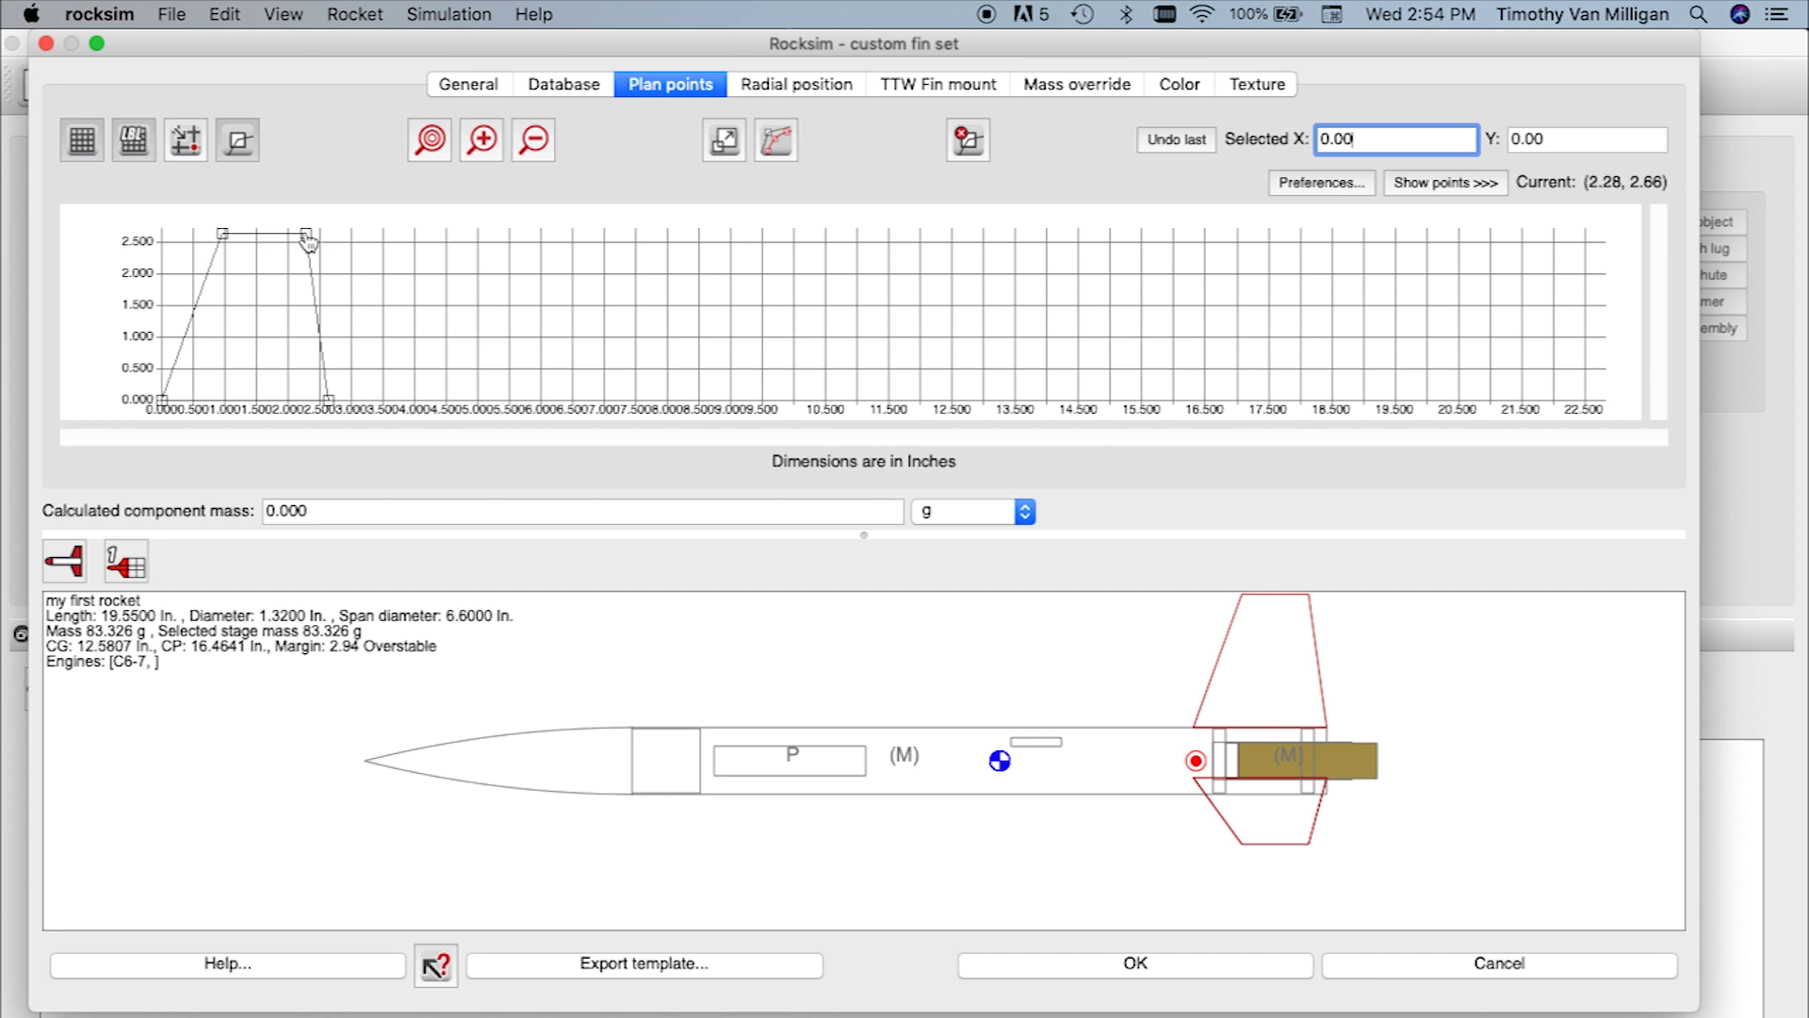
# Step: Drag the fin's upper aft corner to X 3.60, Y 1.86
pyautogui.moveTo(308, 242); pyautogui.dragTo(378, 260)
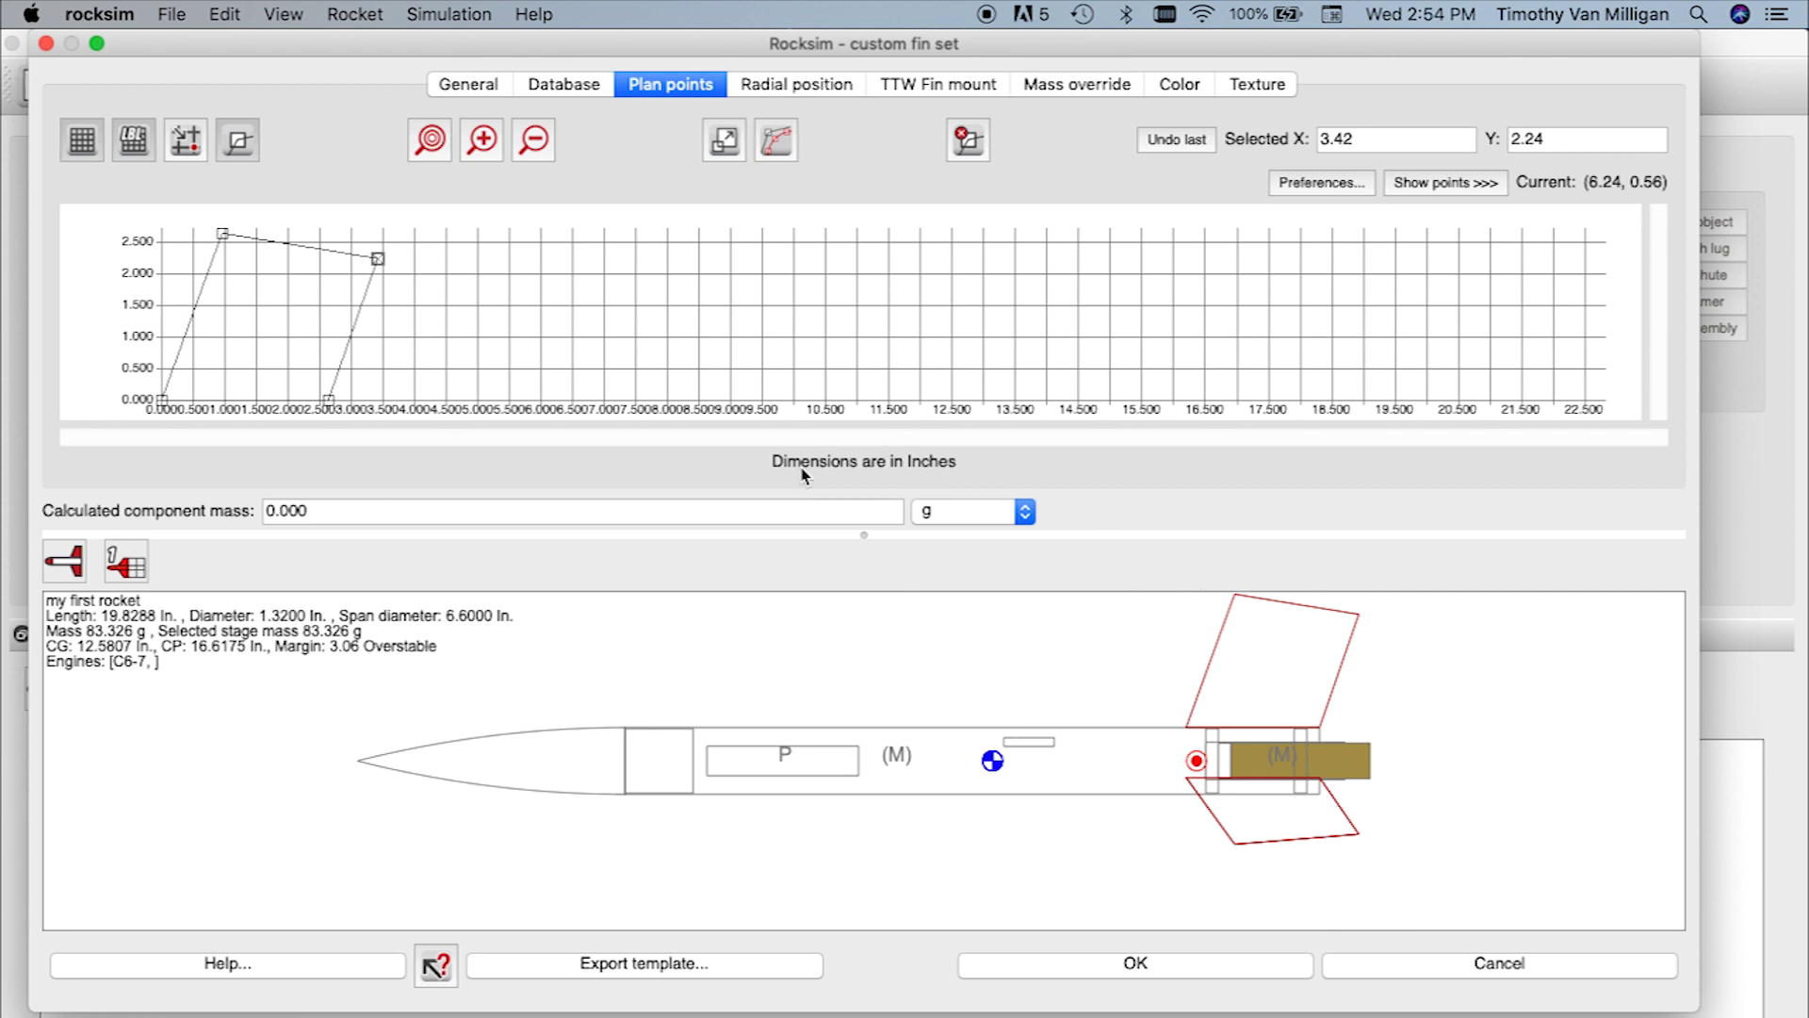
pyautogui.moveTo(379, 259); pyautogui.dragTo(390, 282)
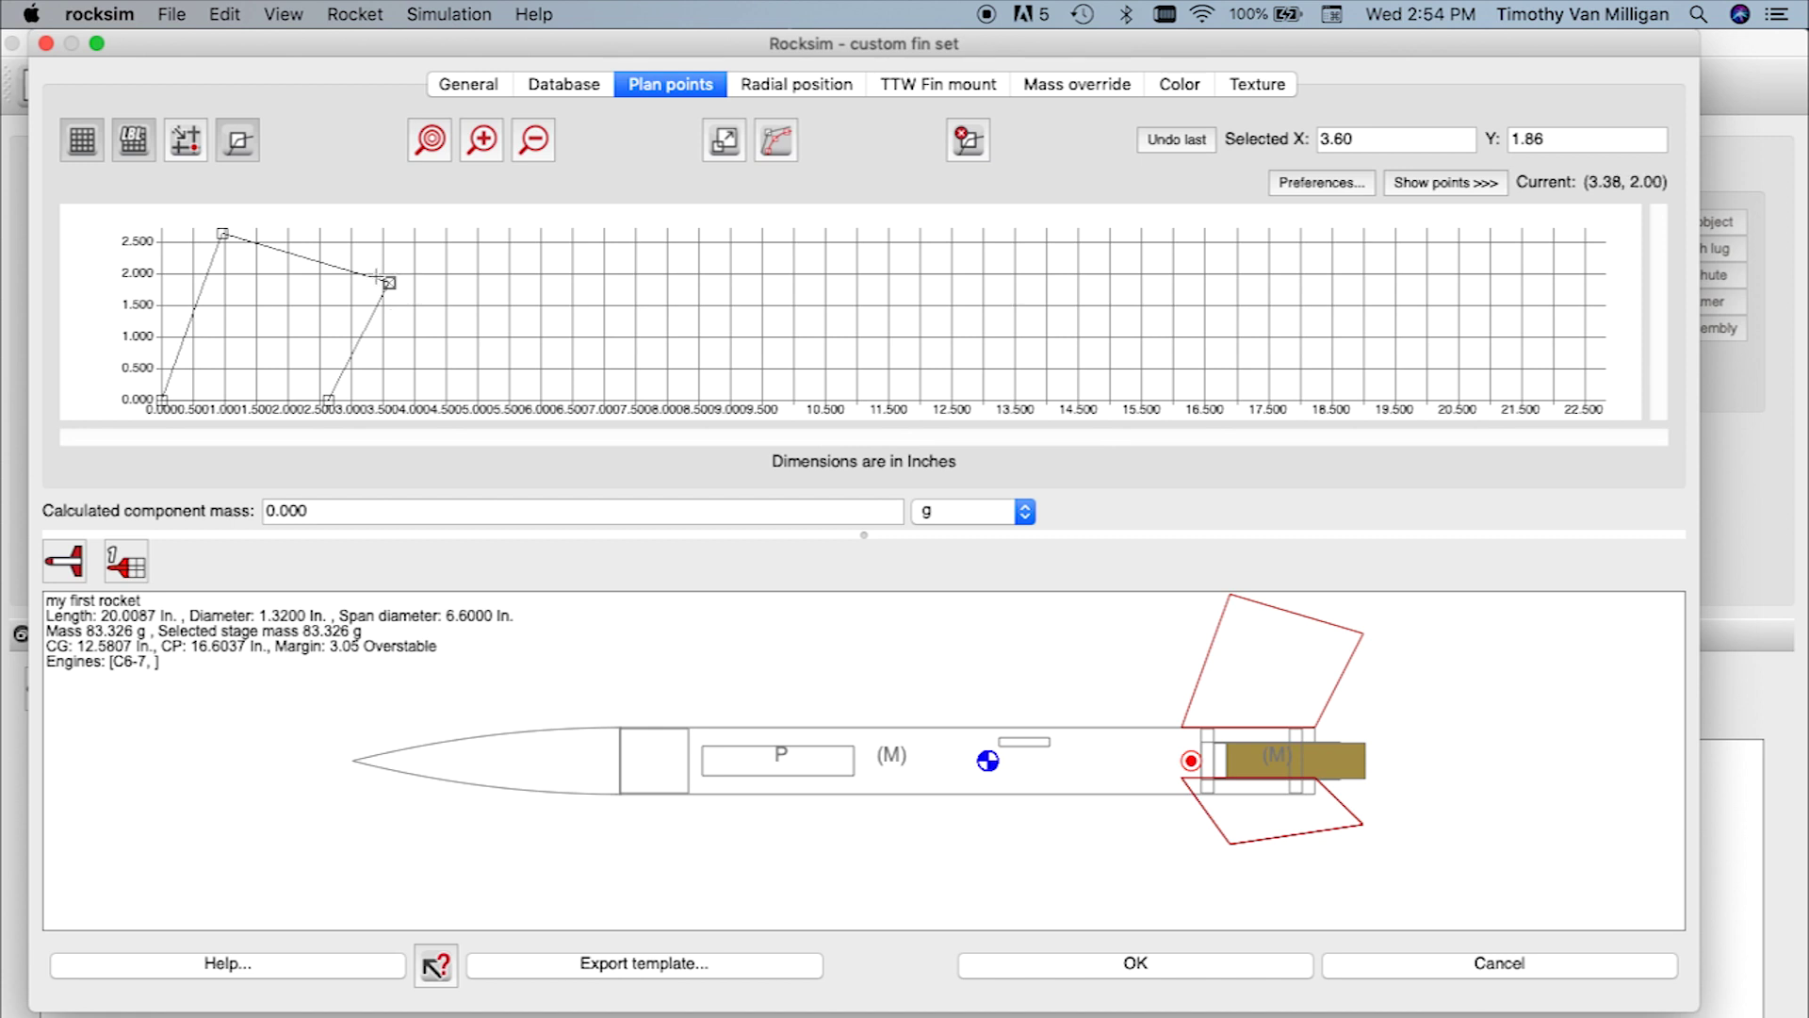
pyautogui.click(1306, 188)
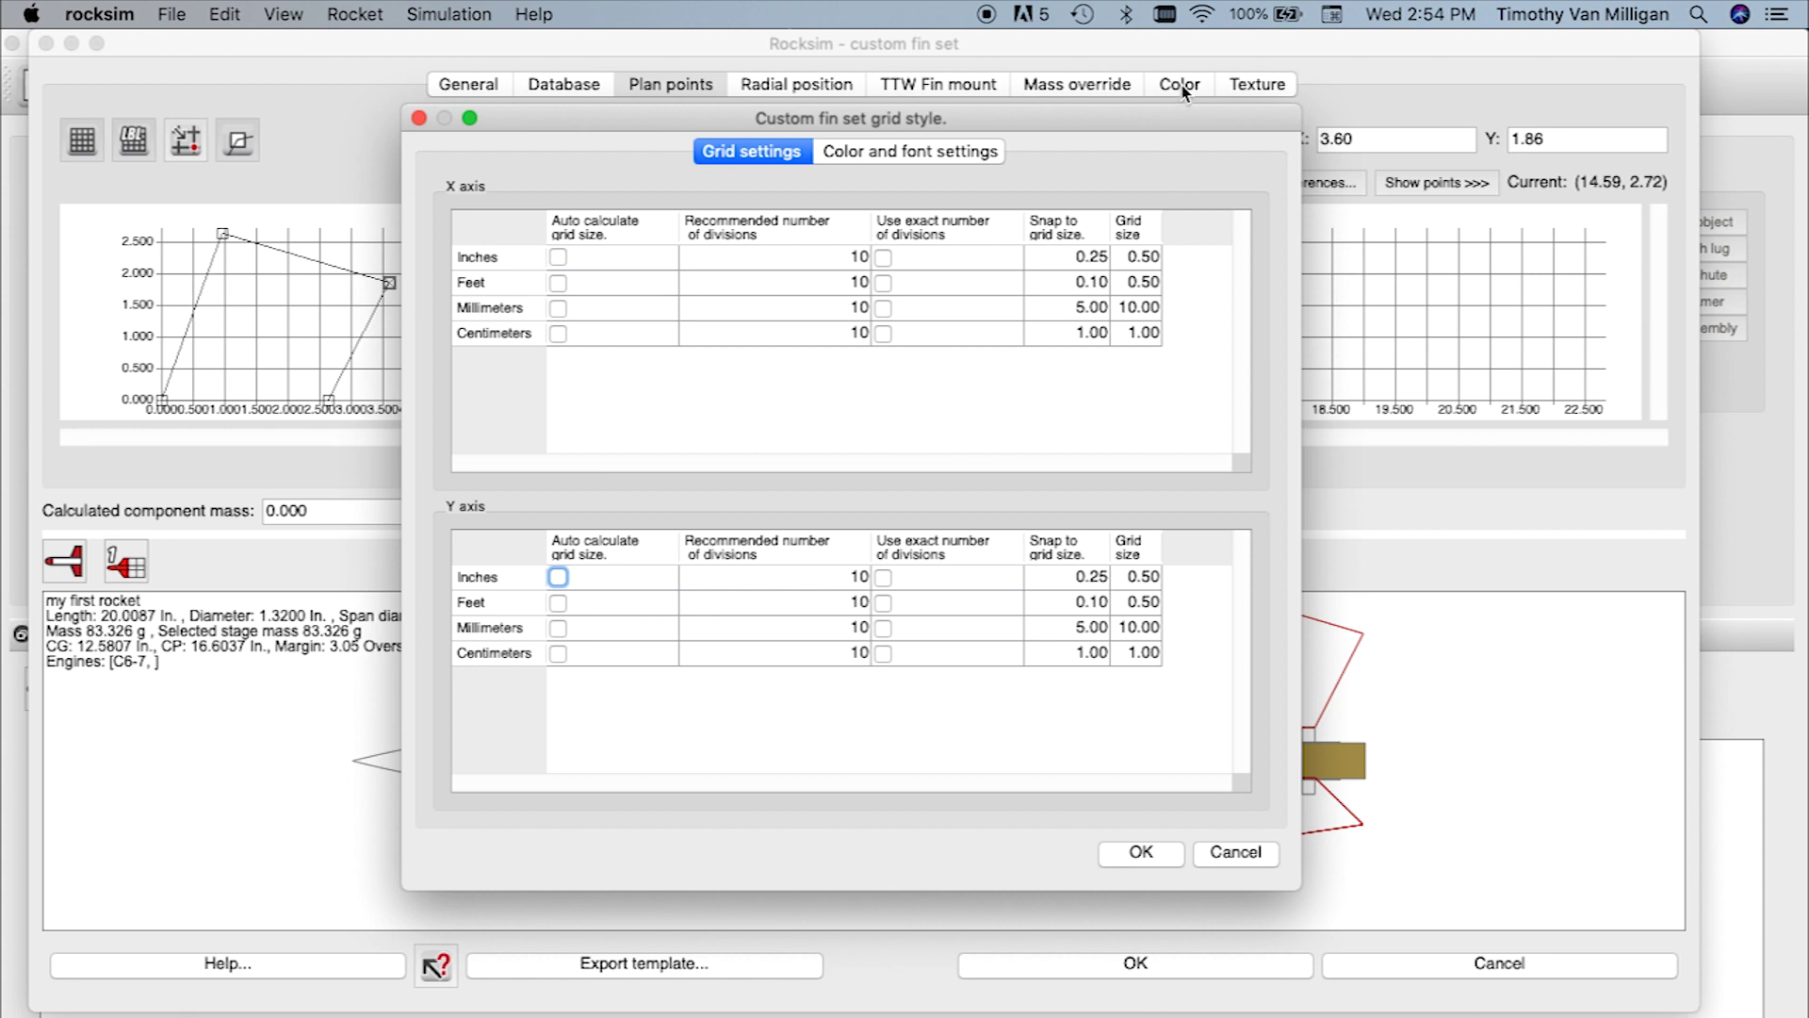
# Step: Set the selected plan-point colour to red (255, 0, 0) and apply the settings
pyautogui.click(954, 155)
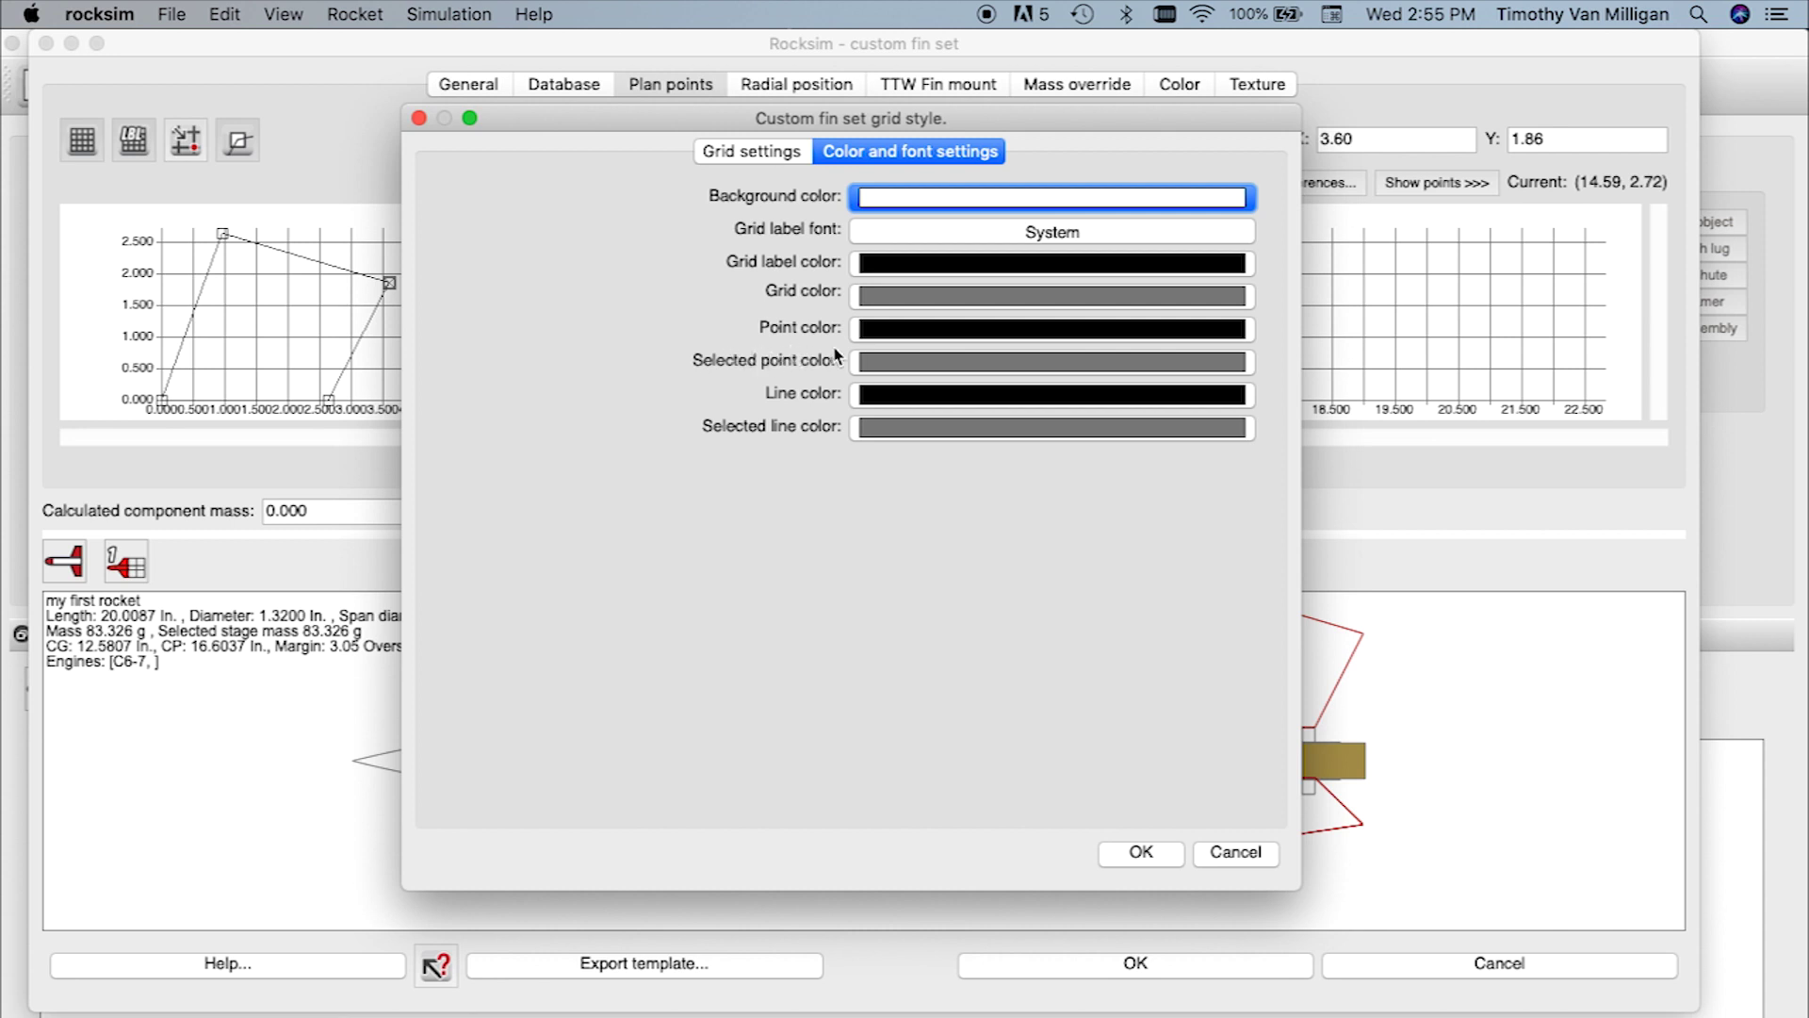
pyautogui.click(927, 367)
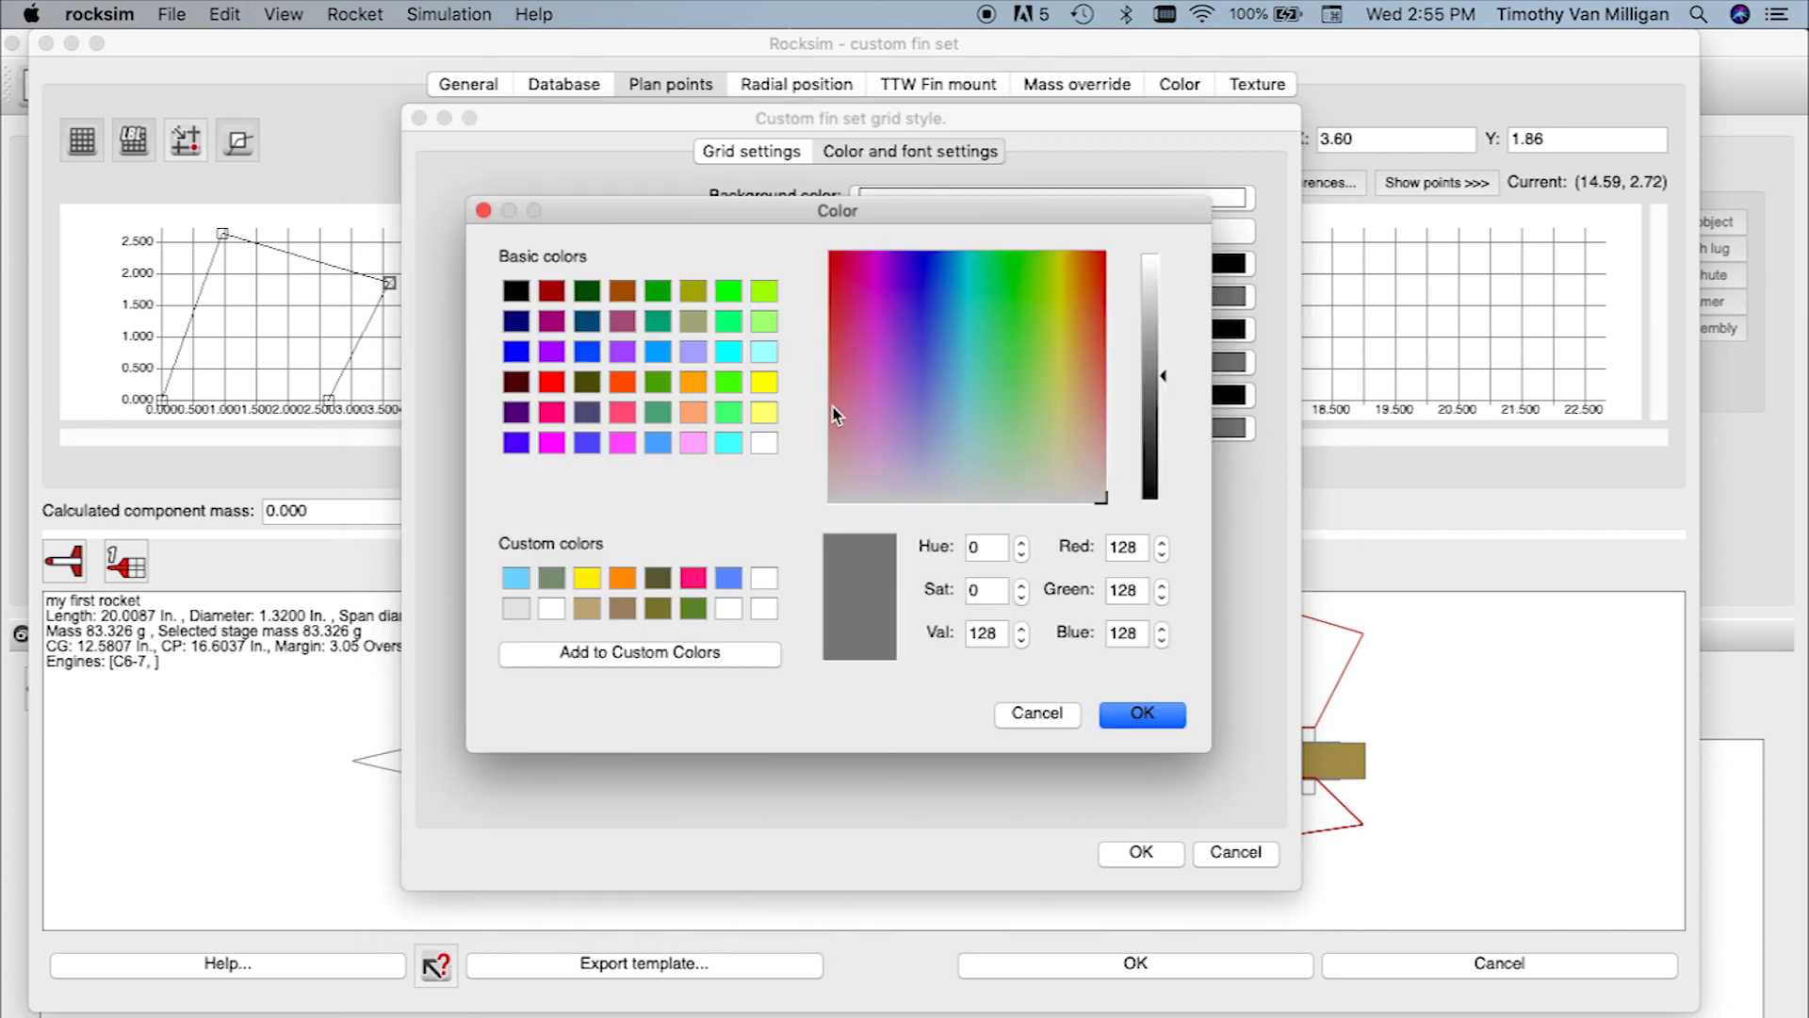
pyautogui.click(554, 382)
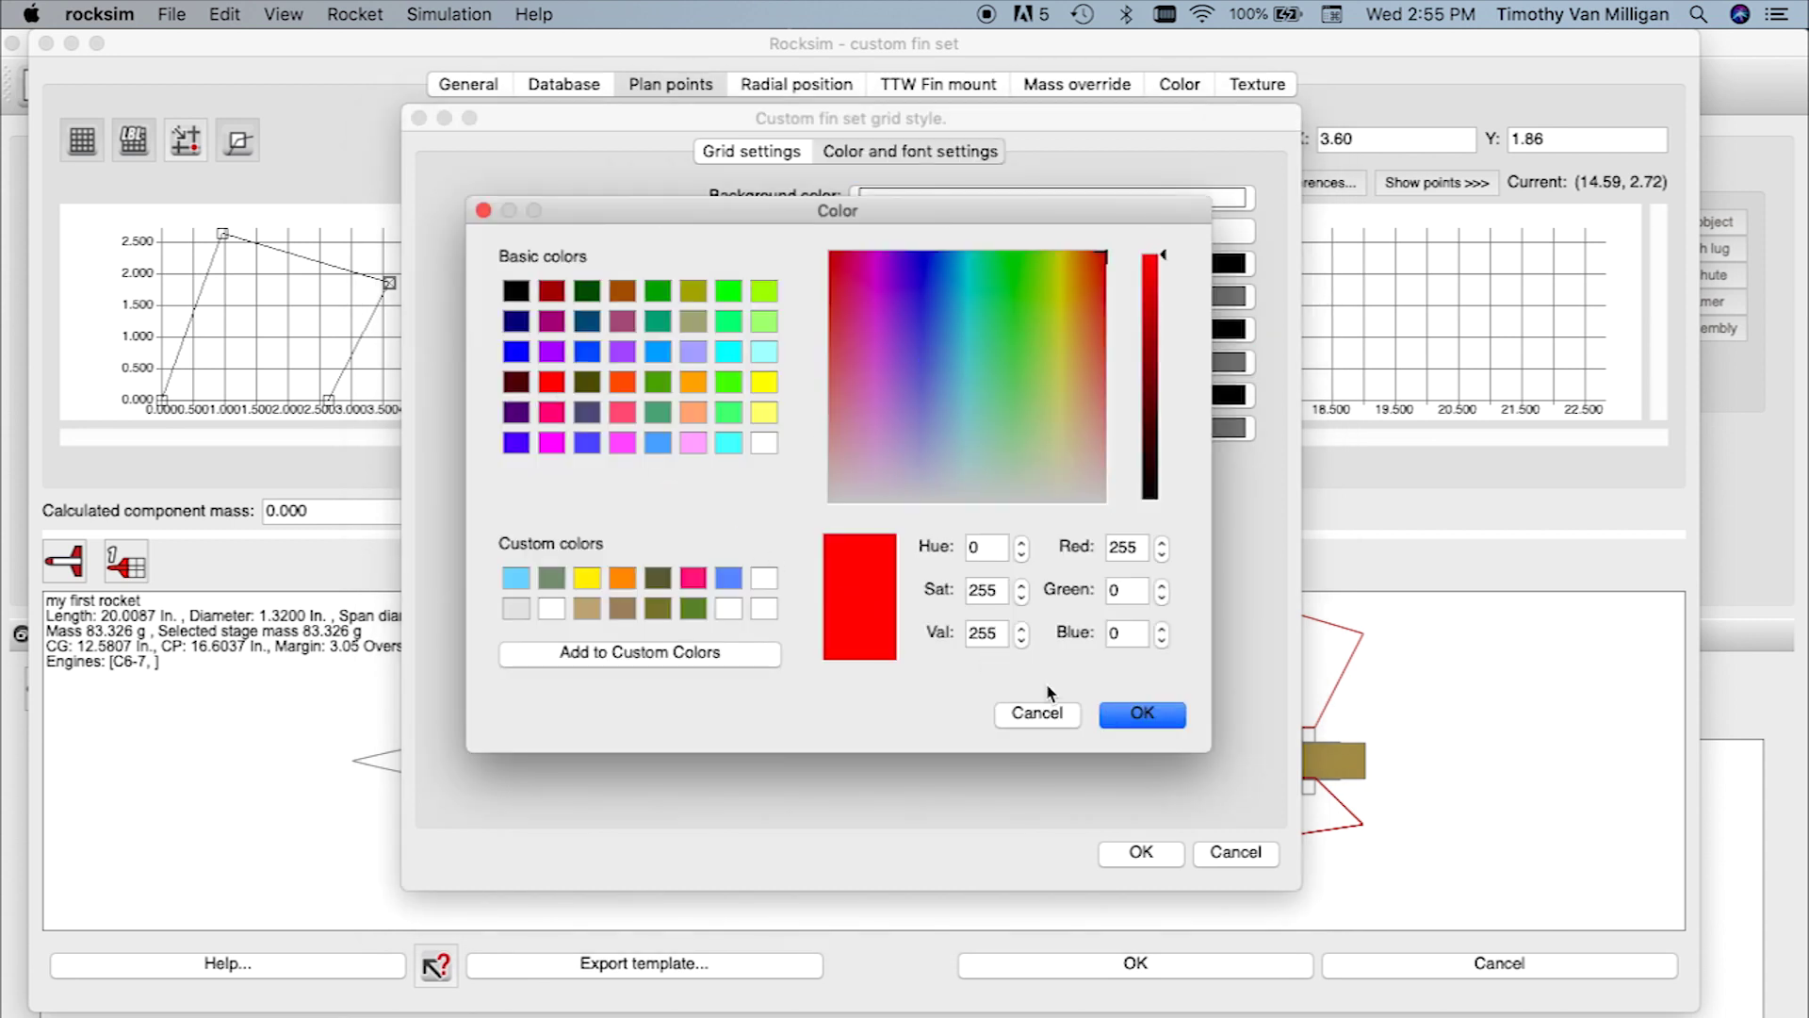
pyautogui.click(1121, 714)
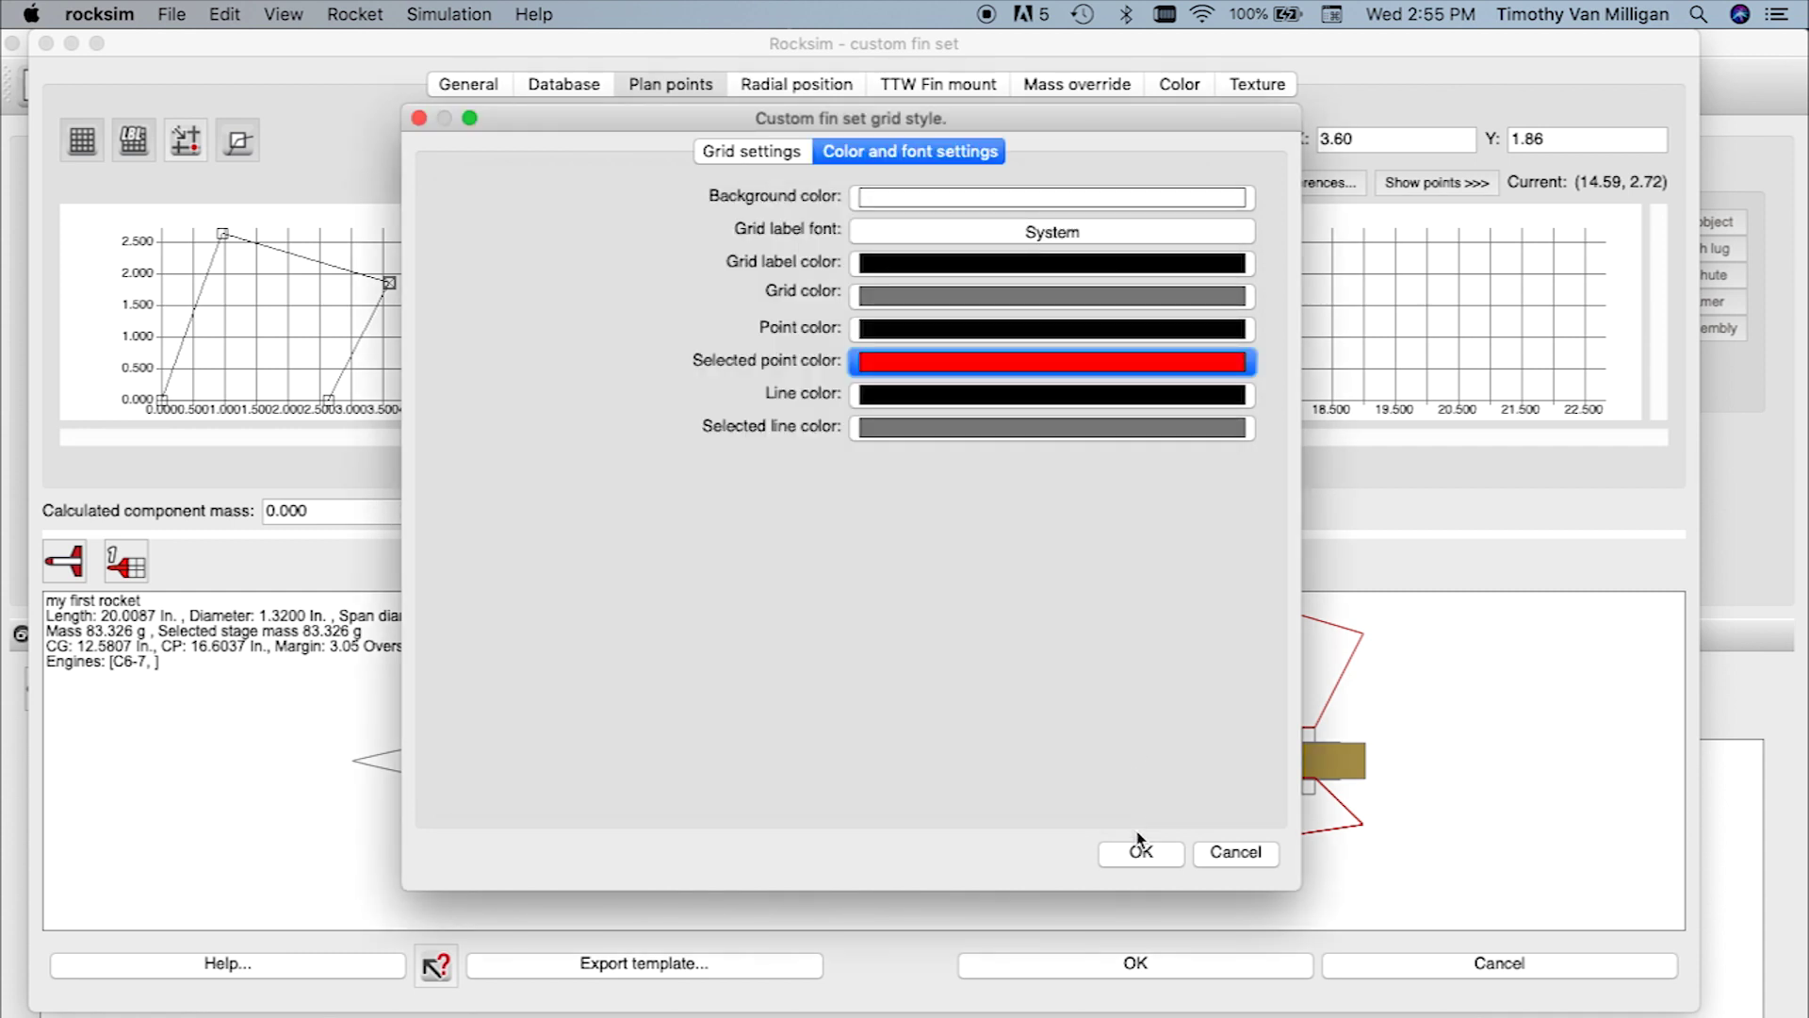
pyautogui.click(1142, 852)
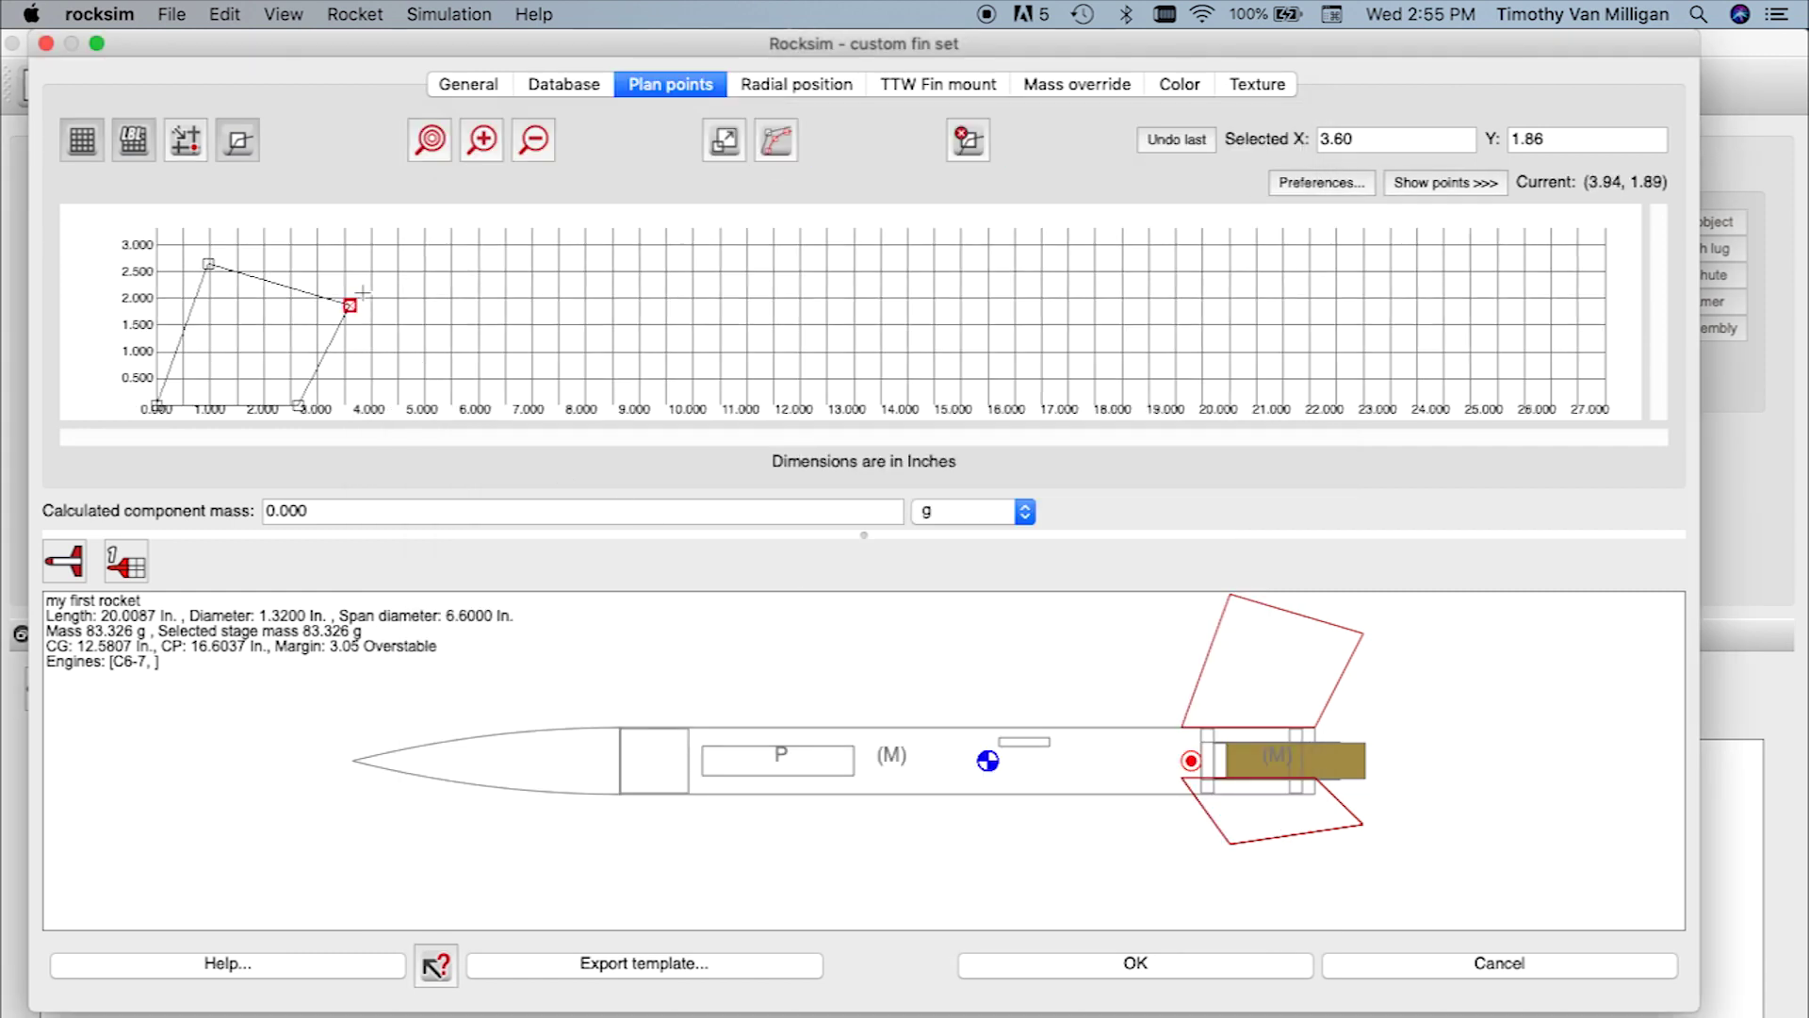
# Step: Move the red fin point to 4.15, 2.10 and turn on Snap to grid
pyautogui.moveTo(351, 309); pyautogui.dragTo(379, 295)
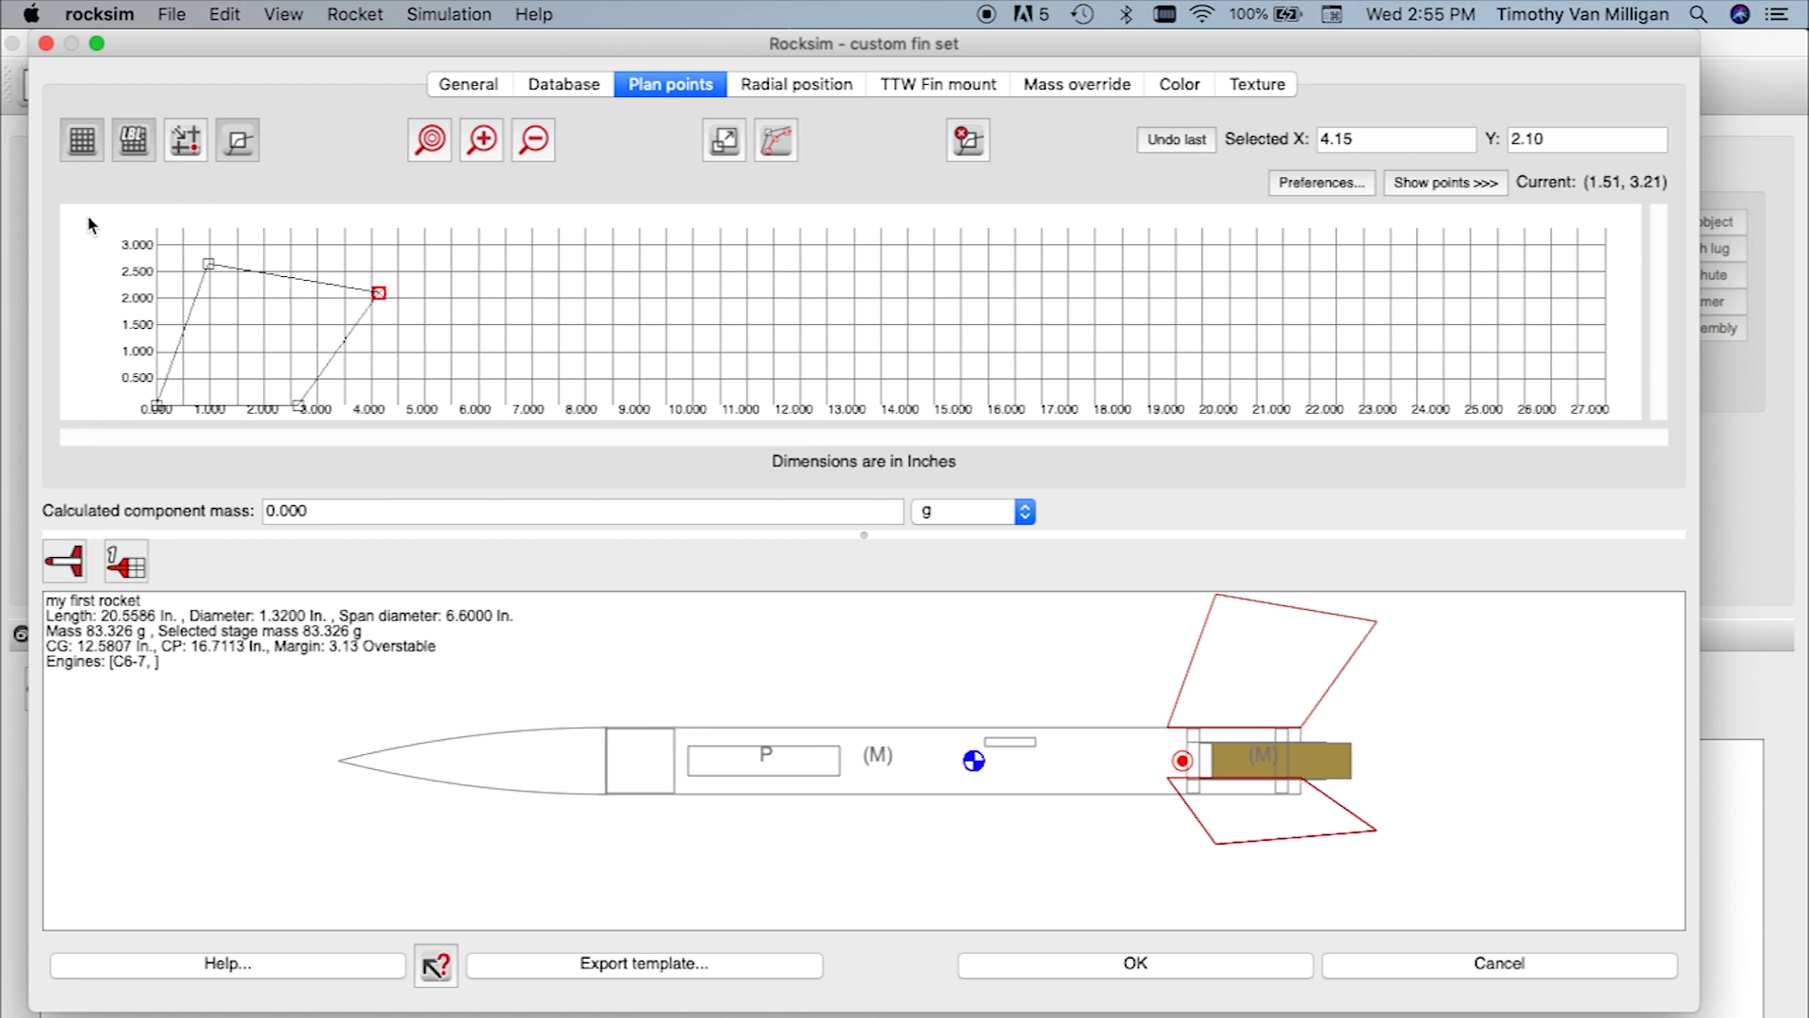
pyautogui.click(82, 143)
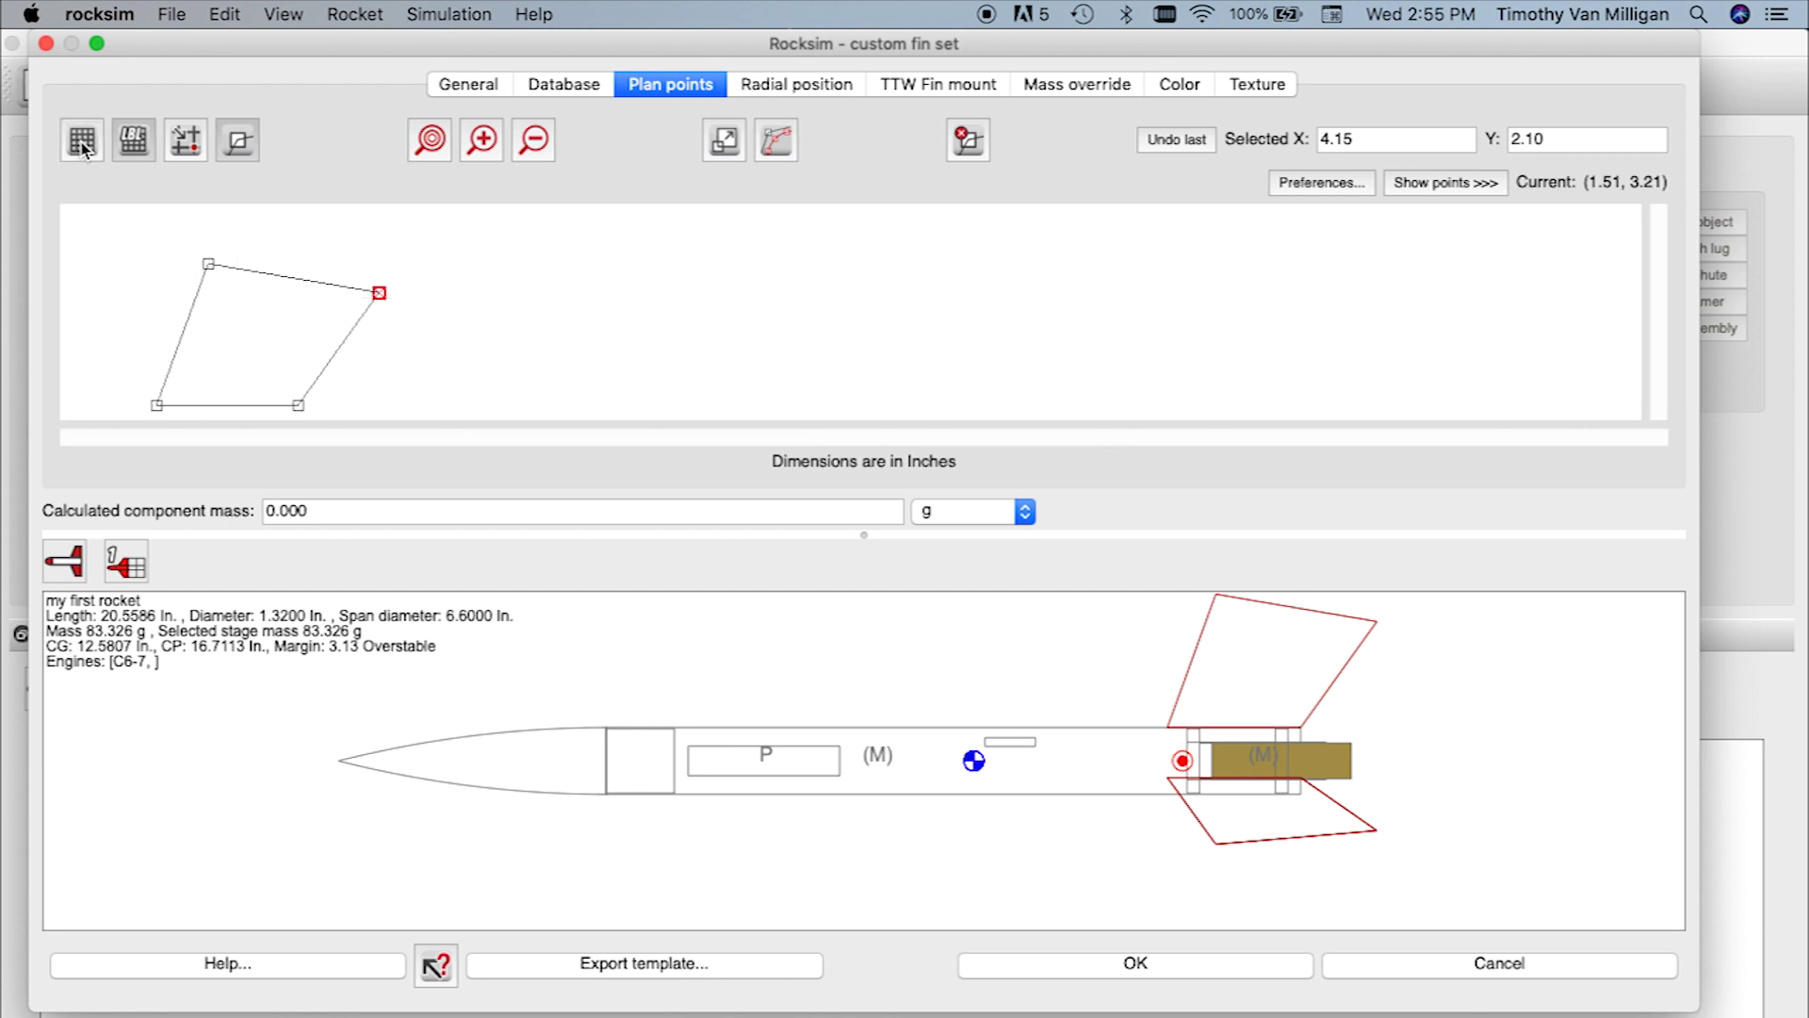
pyautogui.click(83, 147)
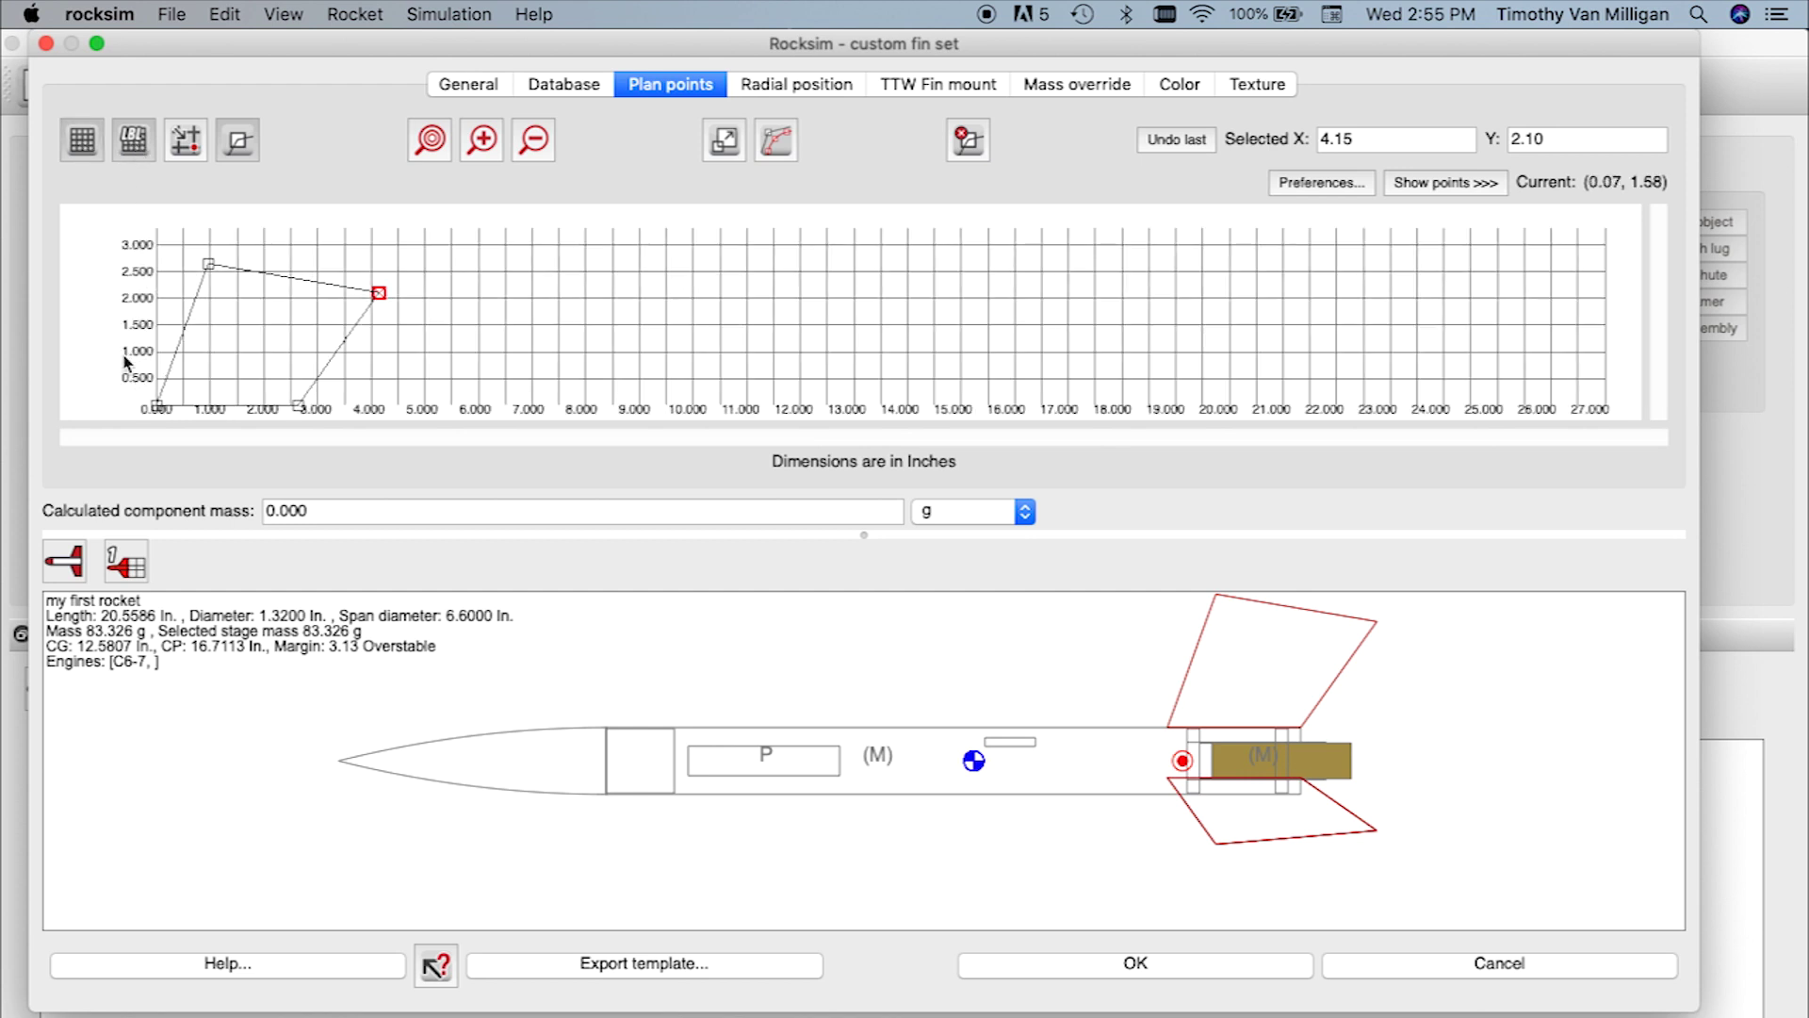
pyautogui.click(132, 141)
pyautogui.click(132, 142)
pyautogui.click(195, 147)
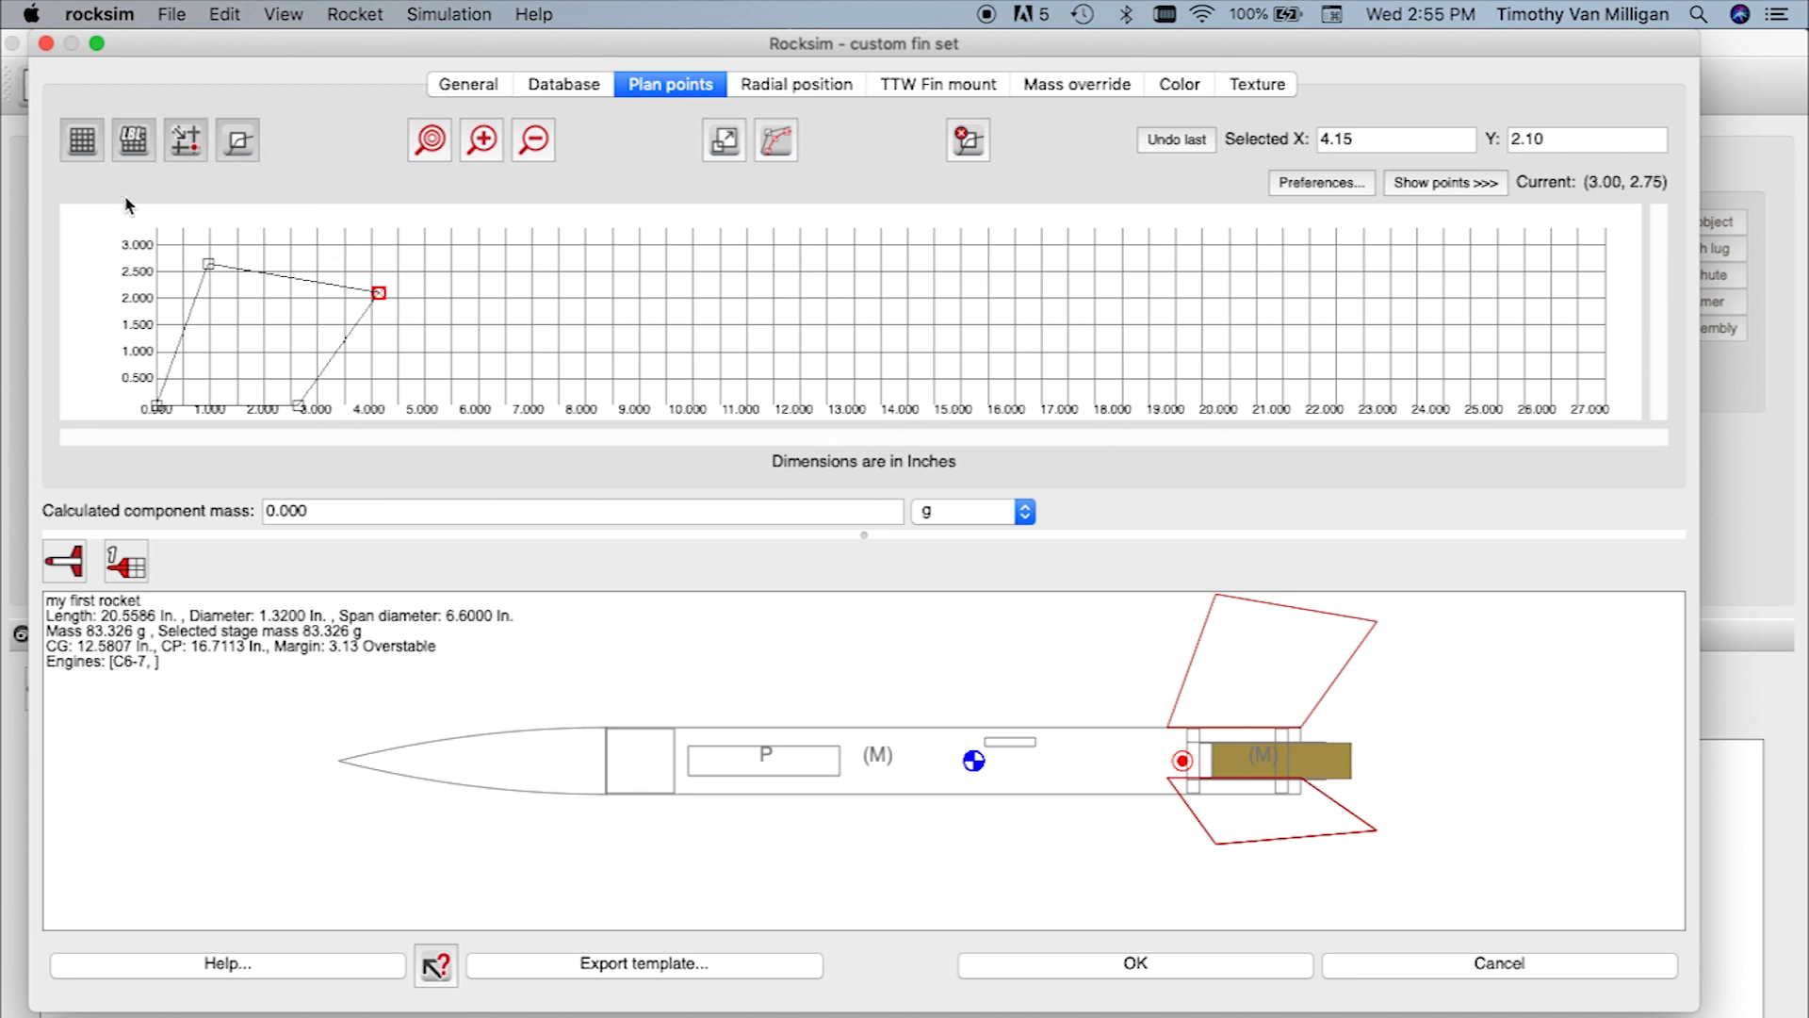
pyautogui.click(181, 145)
# Step: Add plan points at 3.25/2.75, 3.00/2.50 and 3.50/2.25 near the fin's aft edge
pyautogui.click(330, 256)
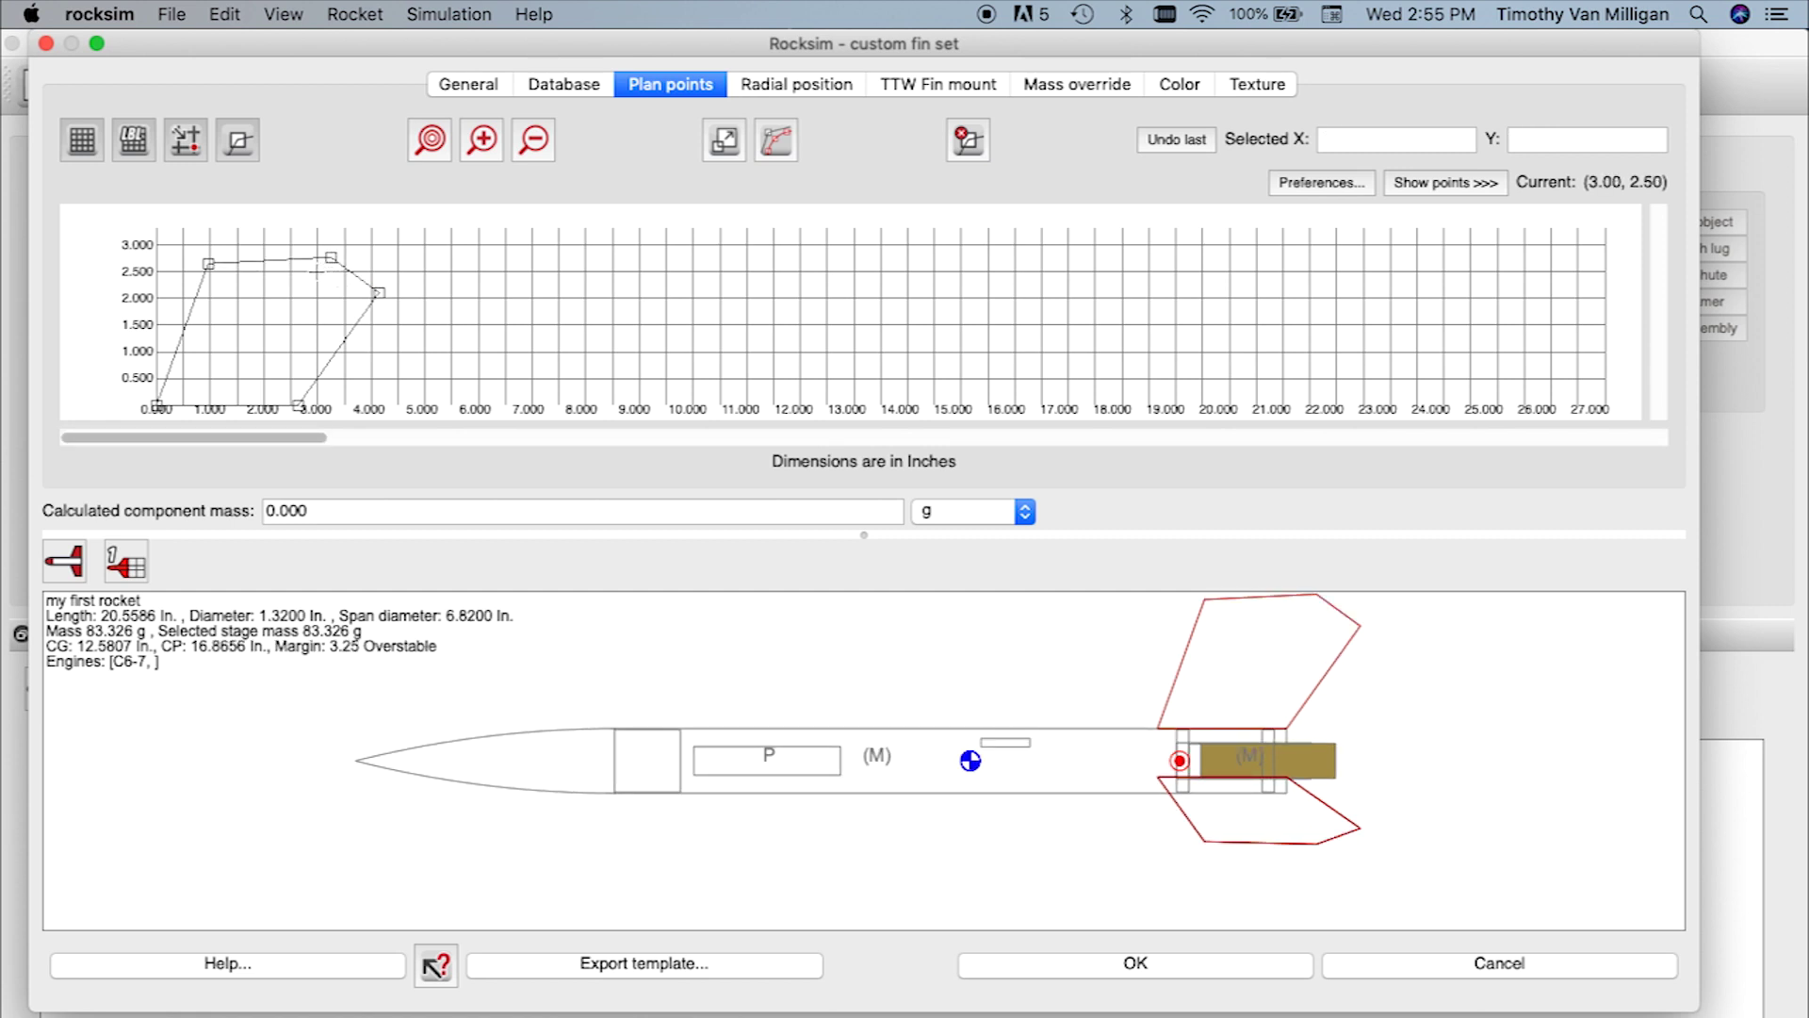
pyautogui.click(317, 272)
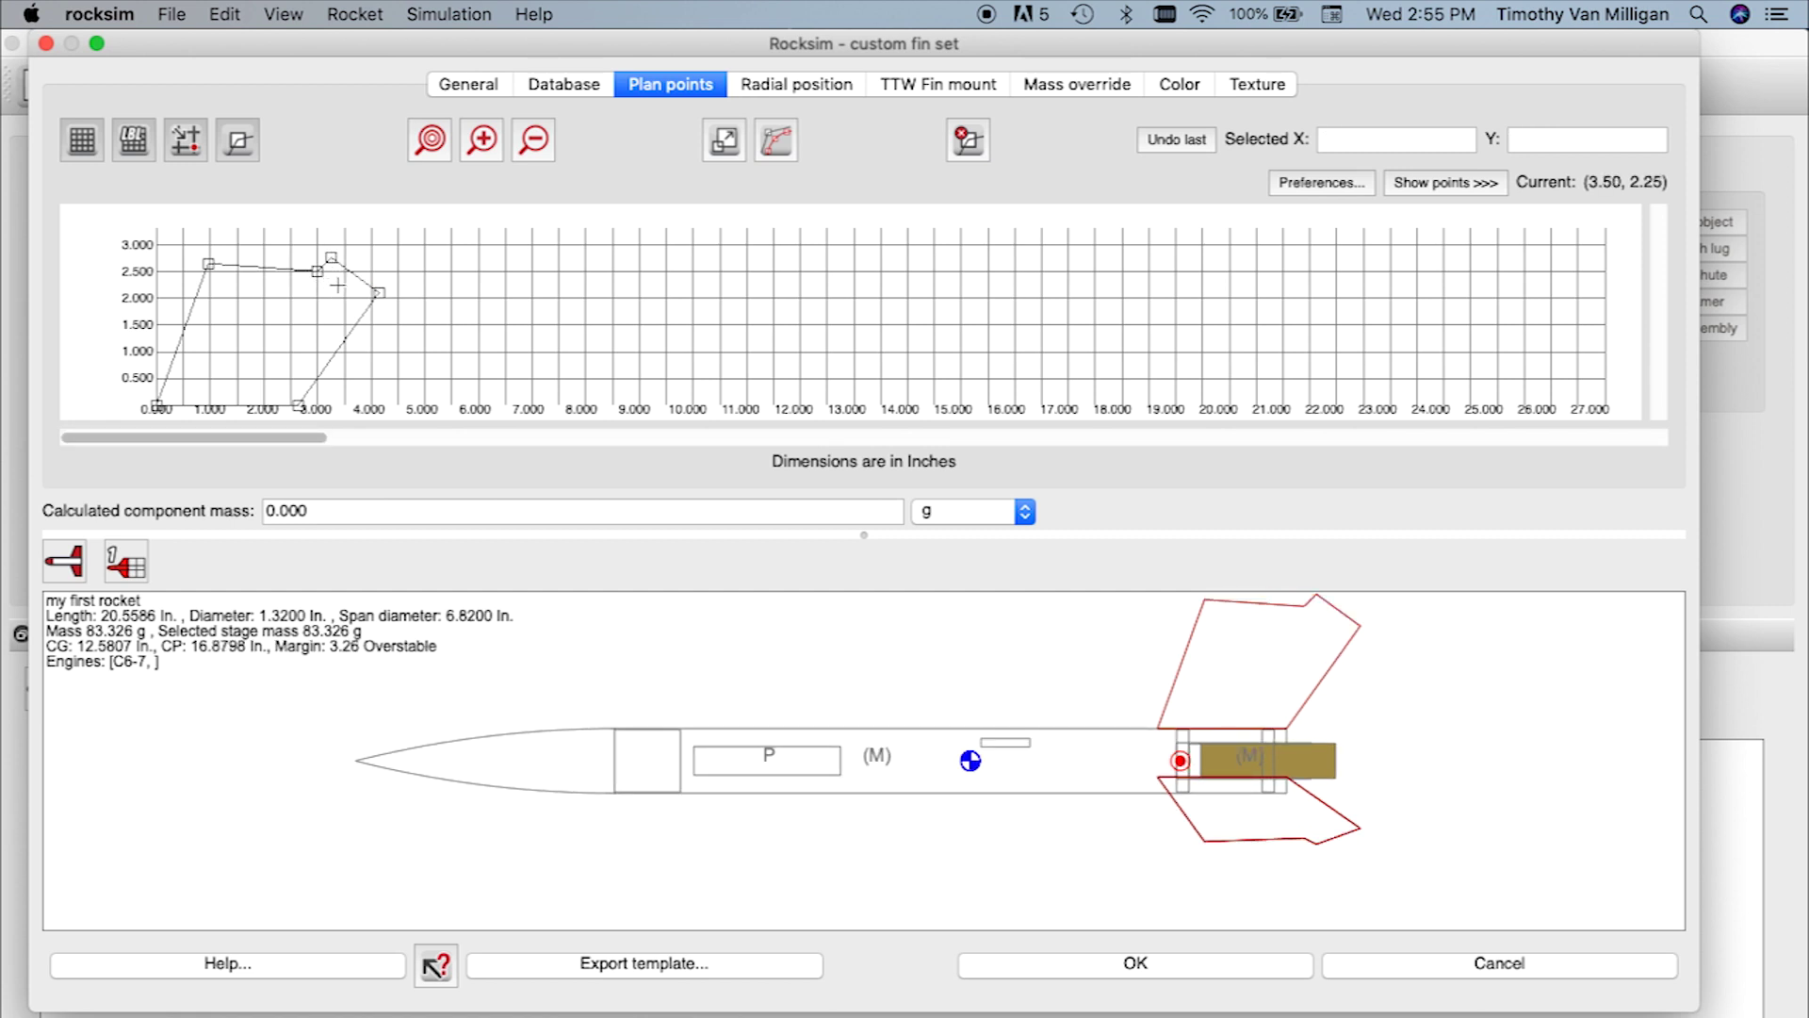
pyautogui.click(344, 283)
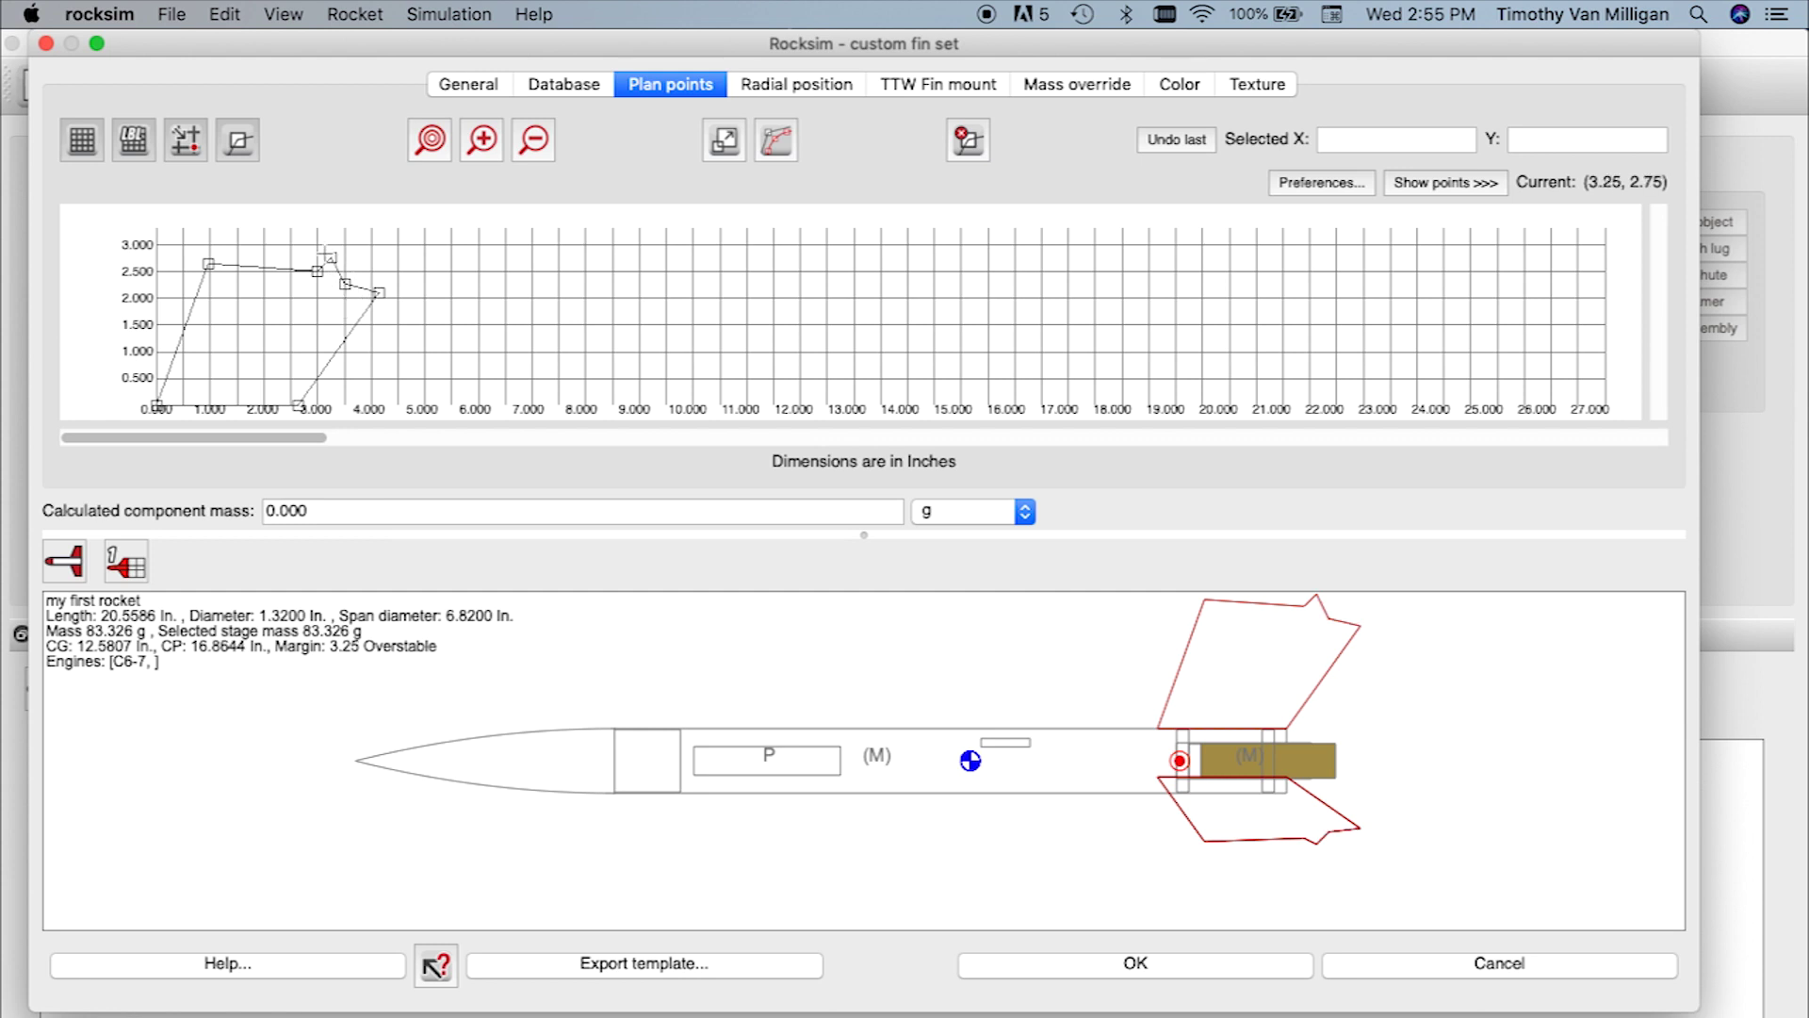
pyautogui.click(188, 146)
pyautogui.click(239, 148)
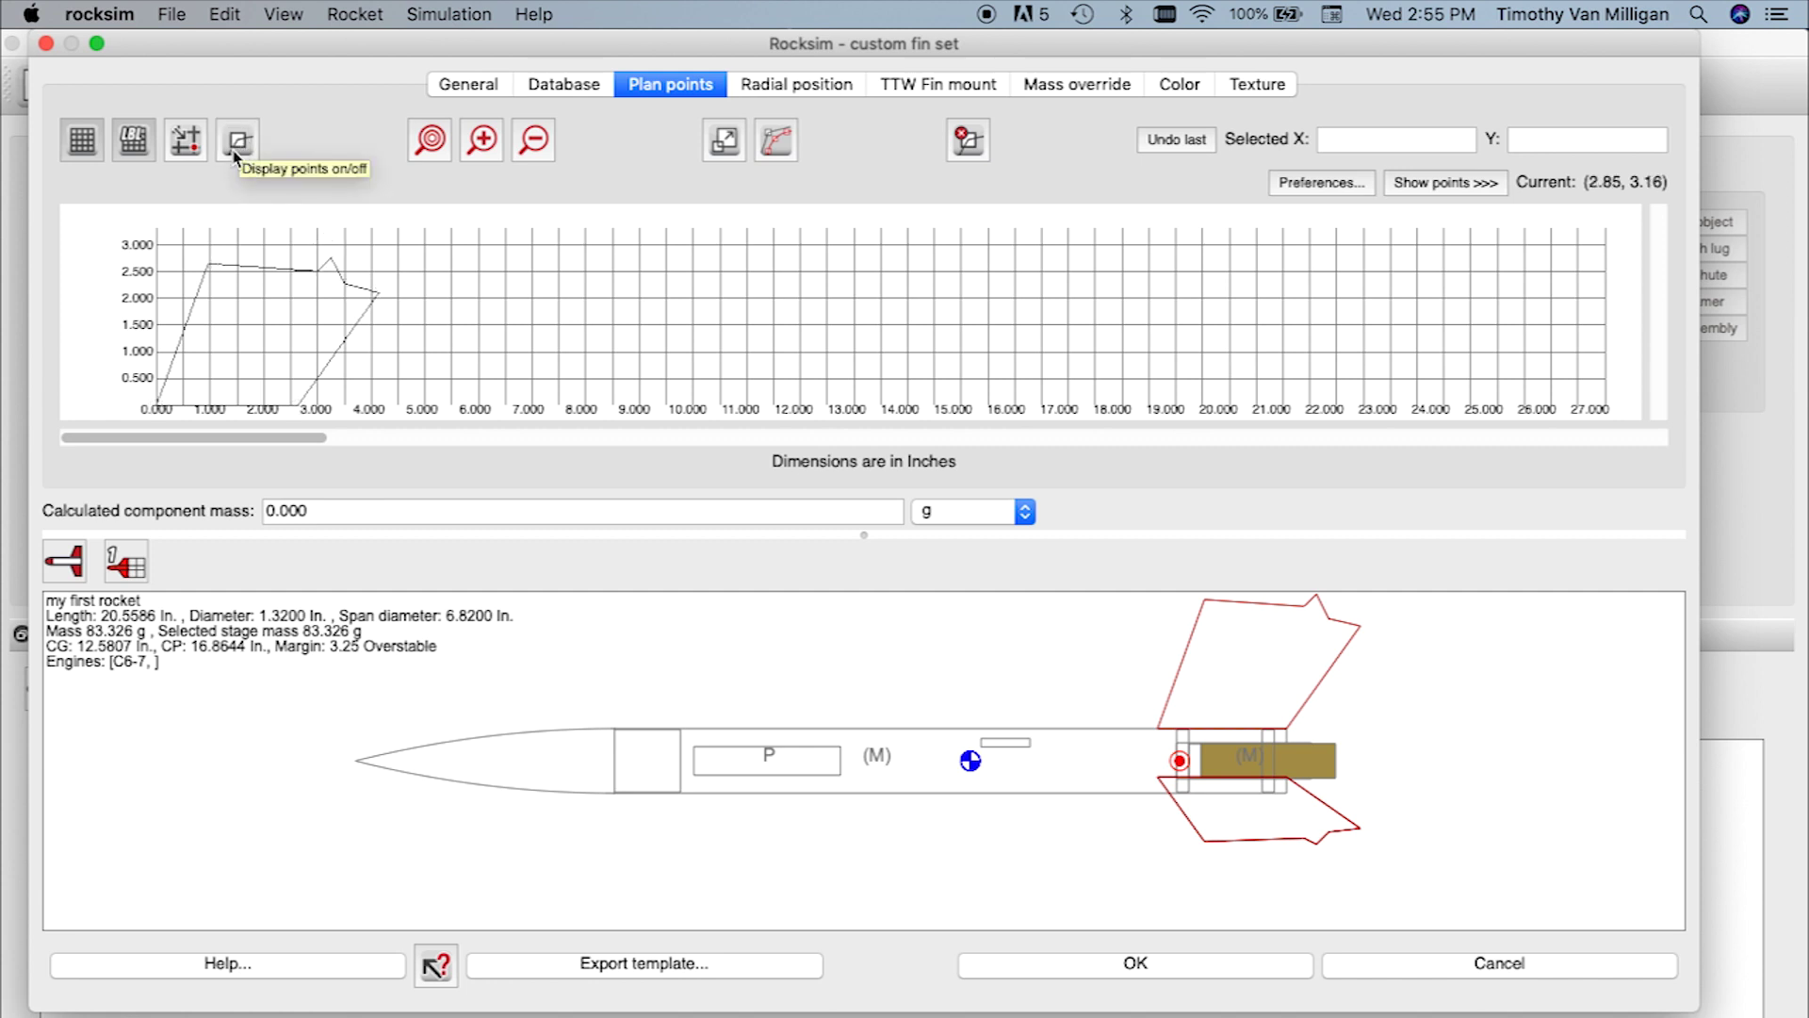
pyautogui.click(236, 156)
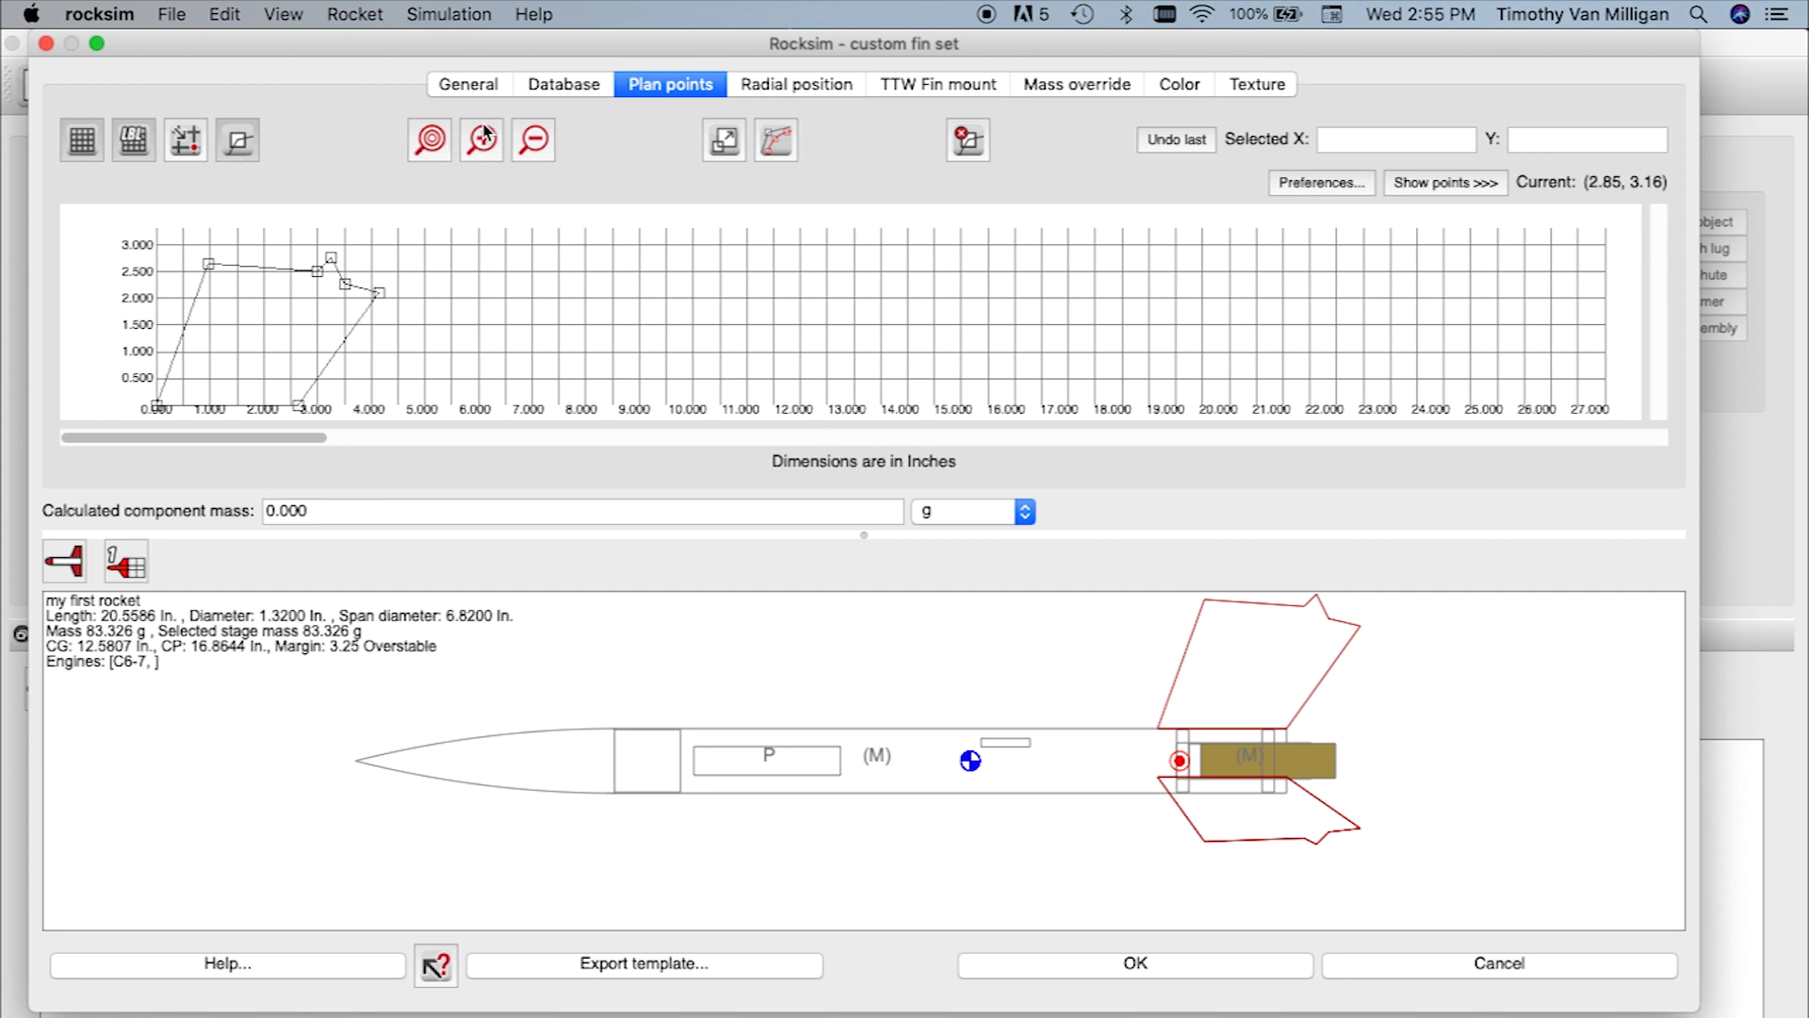
# Step: Select the fin's upper leading-edge corner and nudge it forward to about X 0.14
pyautogui.click(479, 158)
pyautogui.click(480, 158)
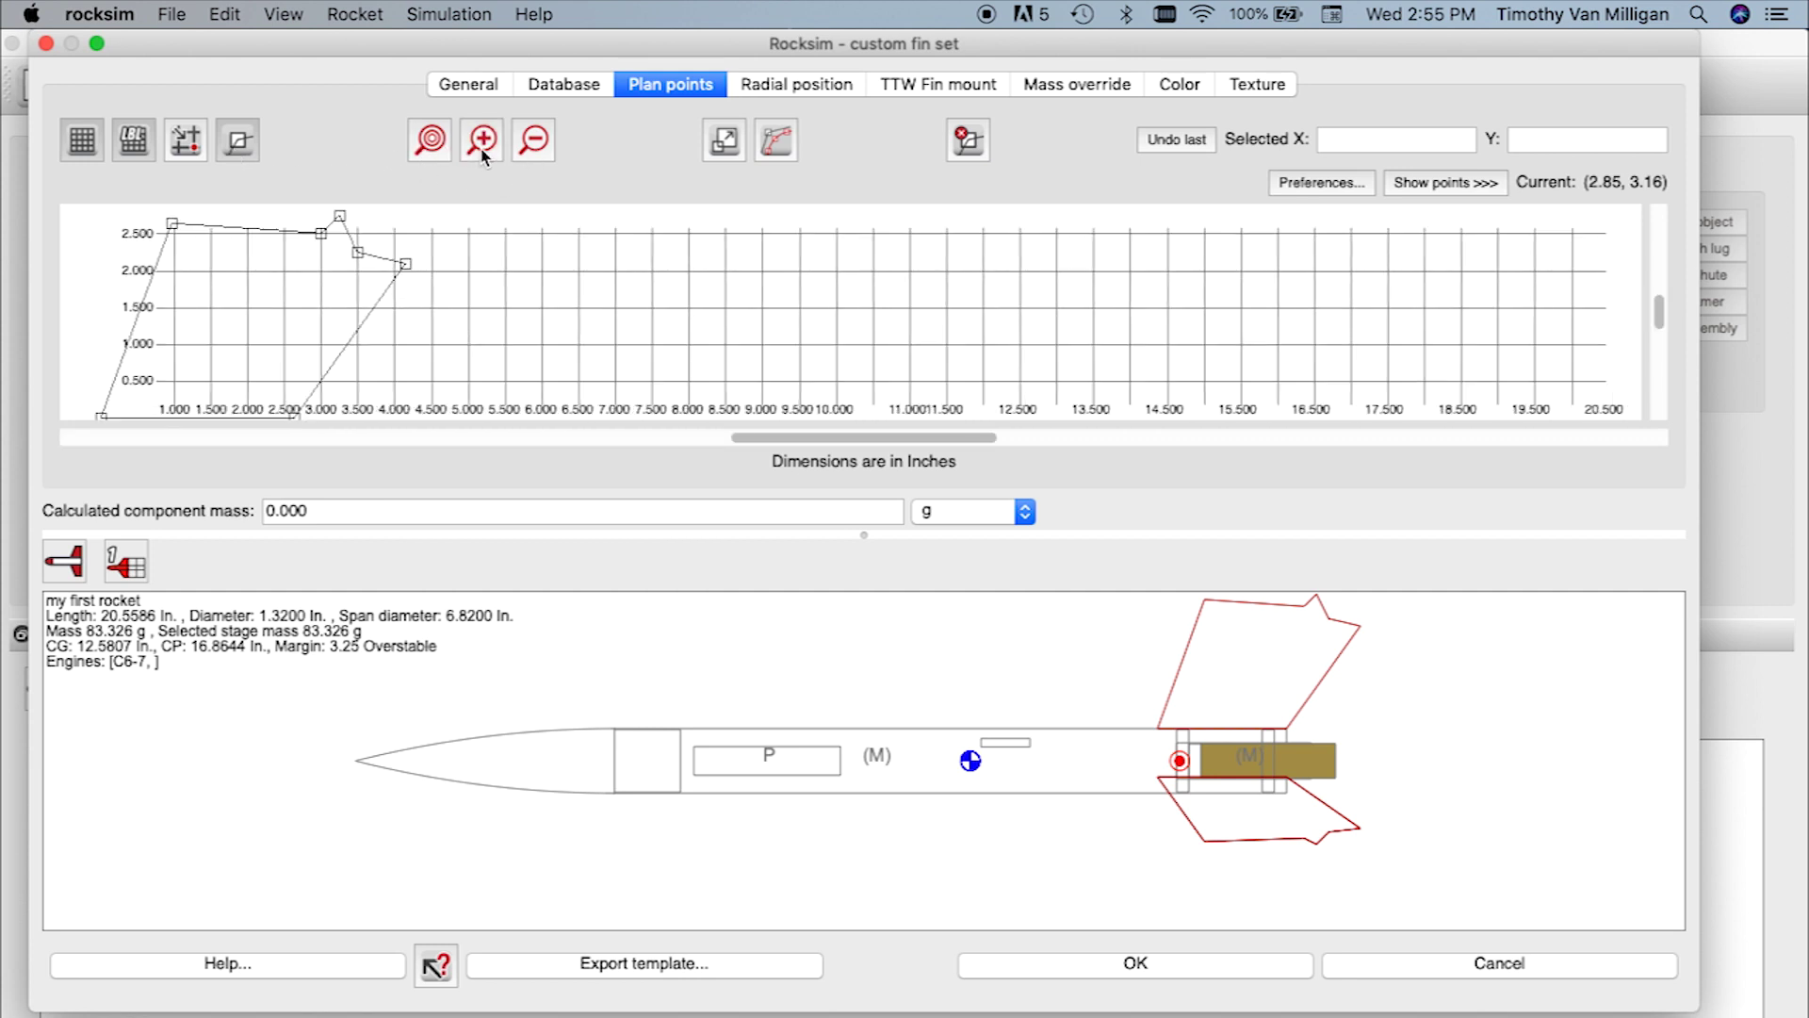
pyautogui.click(483, 155)
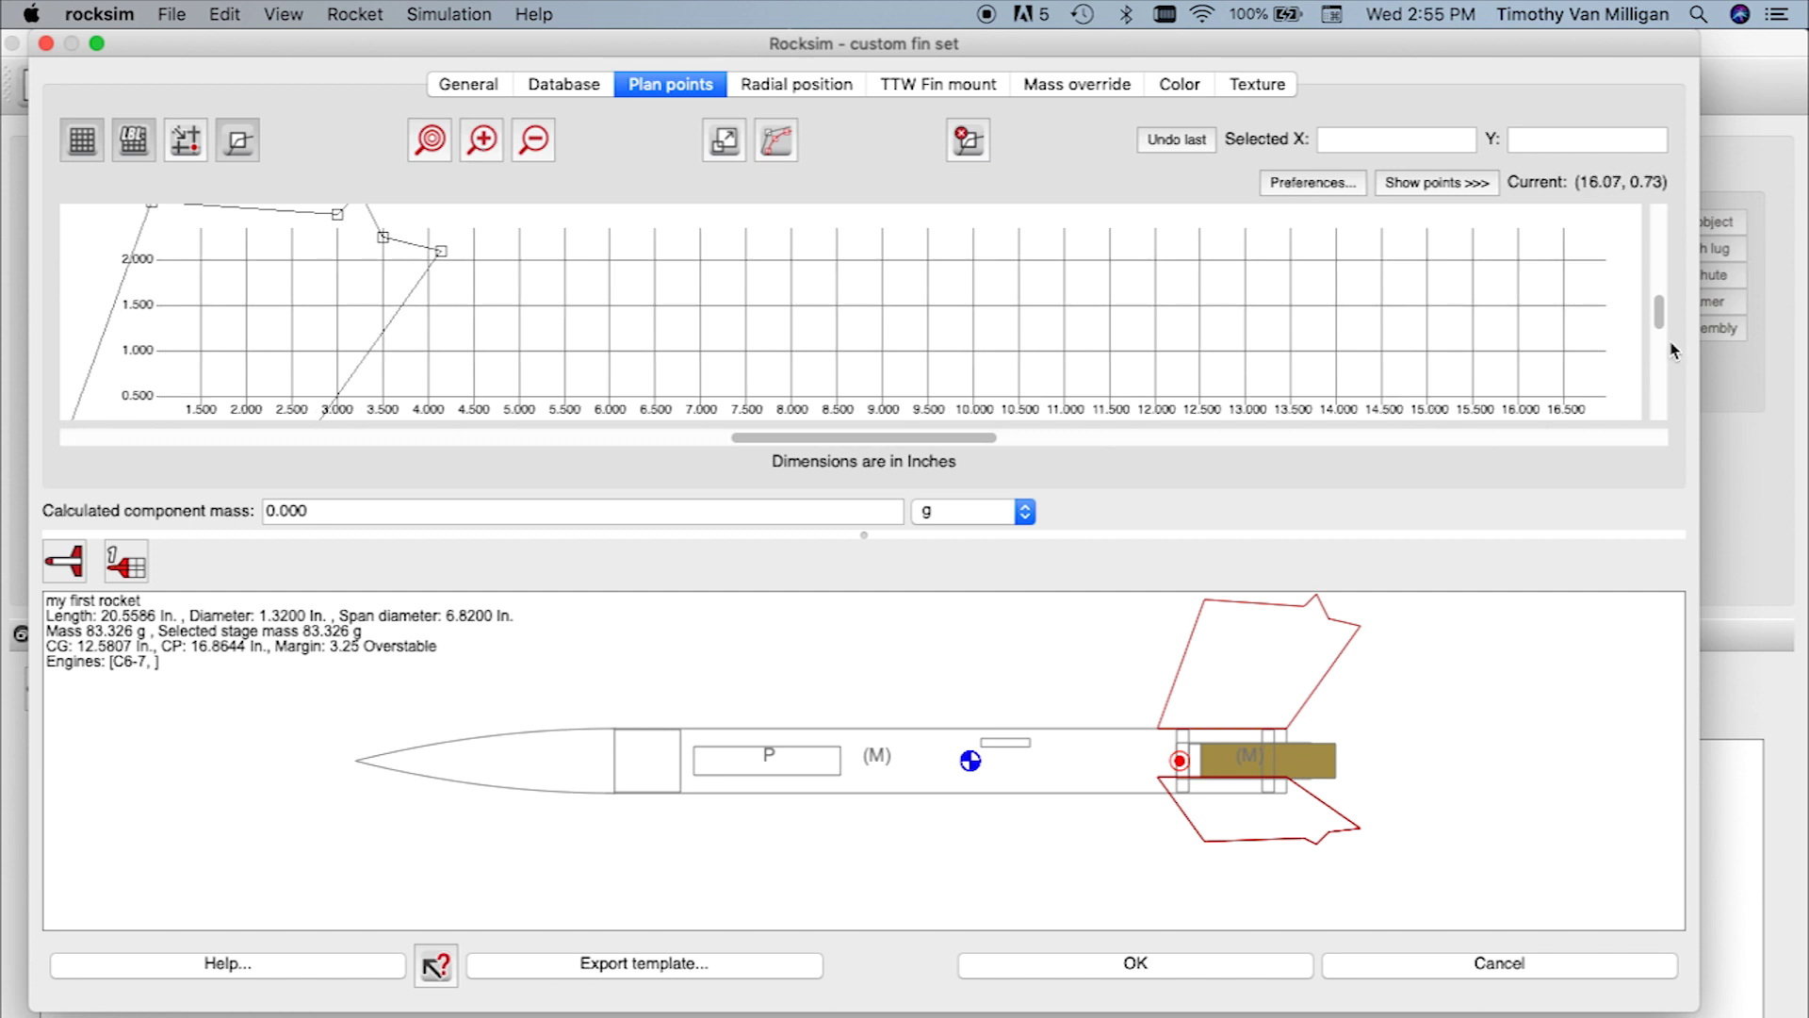
pyautogui.moveTo(1661, 329); pyautogui.dragTo(1659, 238)
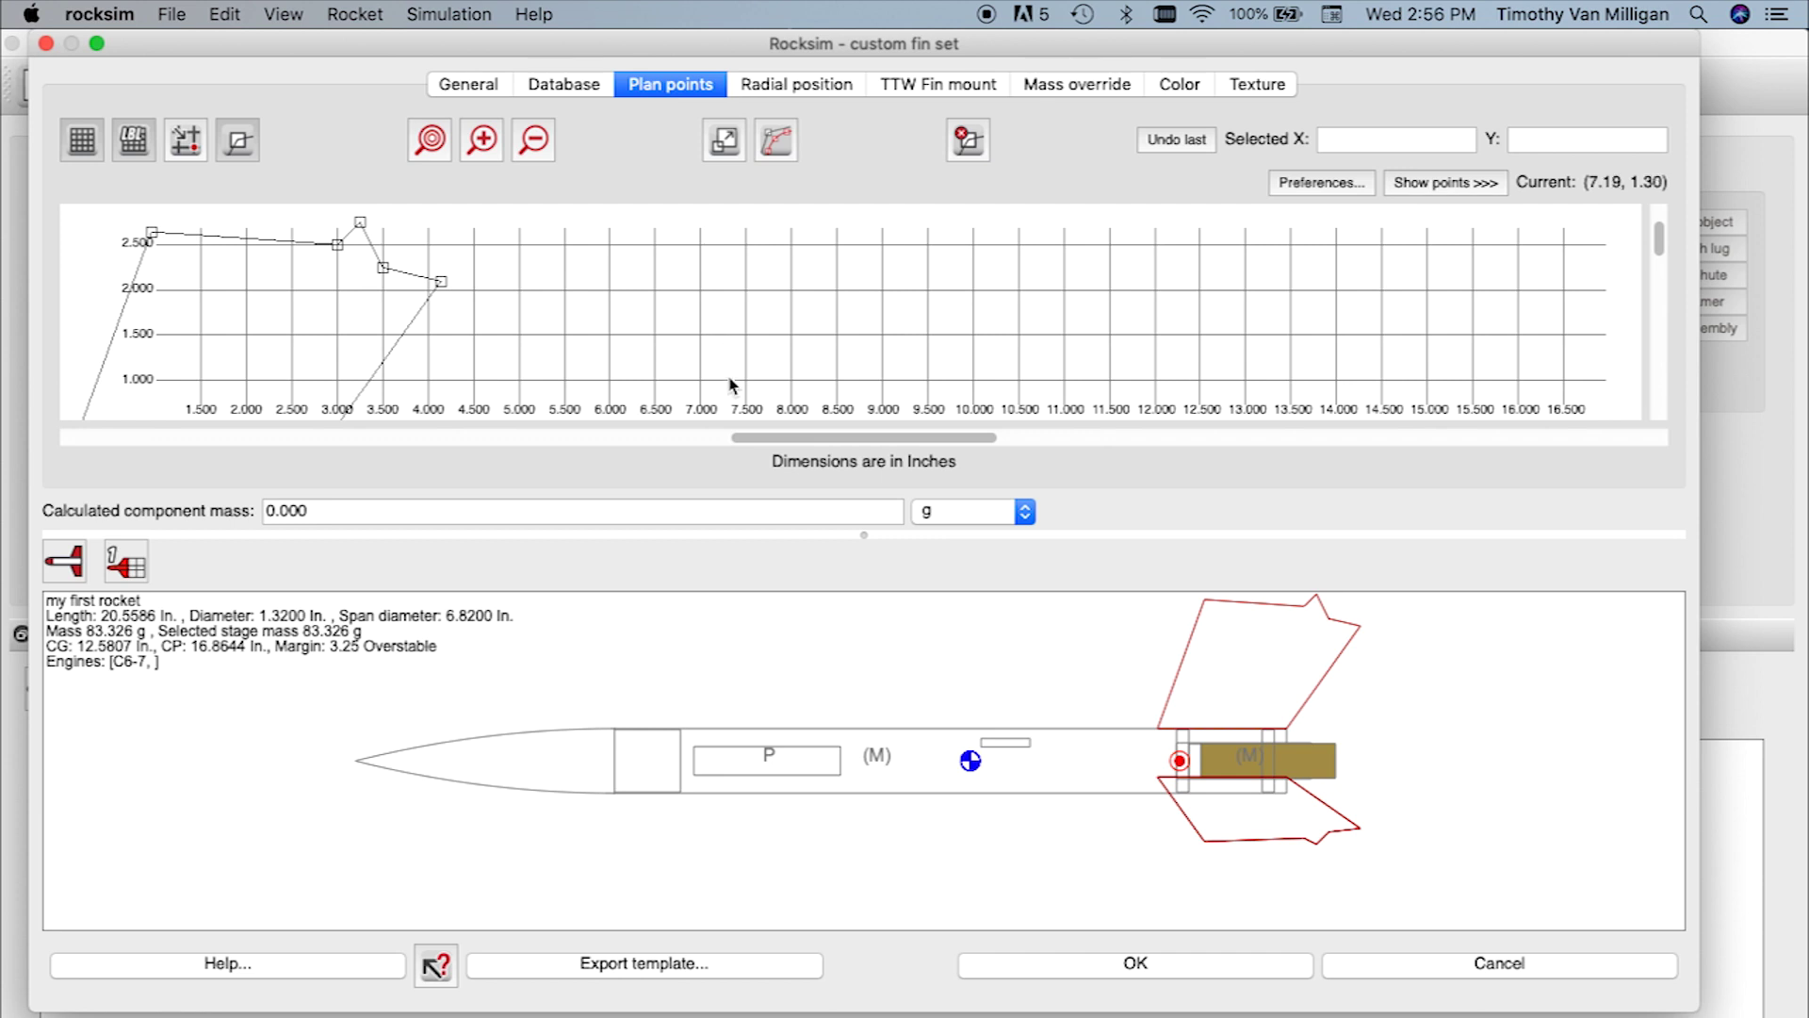
pyautogui.moveTo(775, 444); pyautogui.dragTo(26, 460)
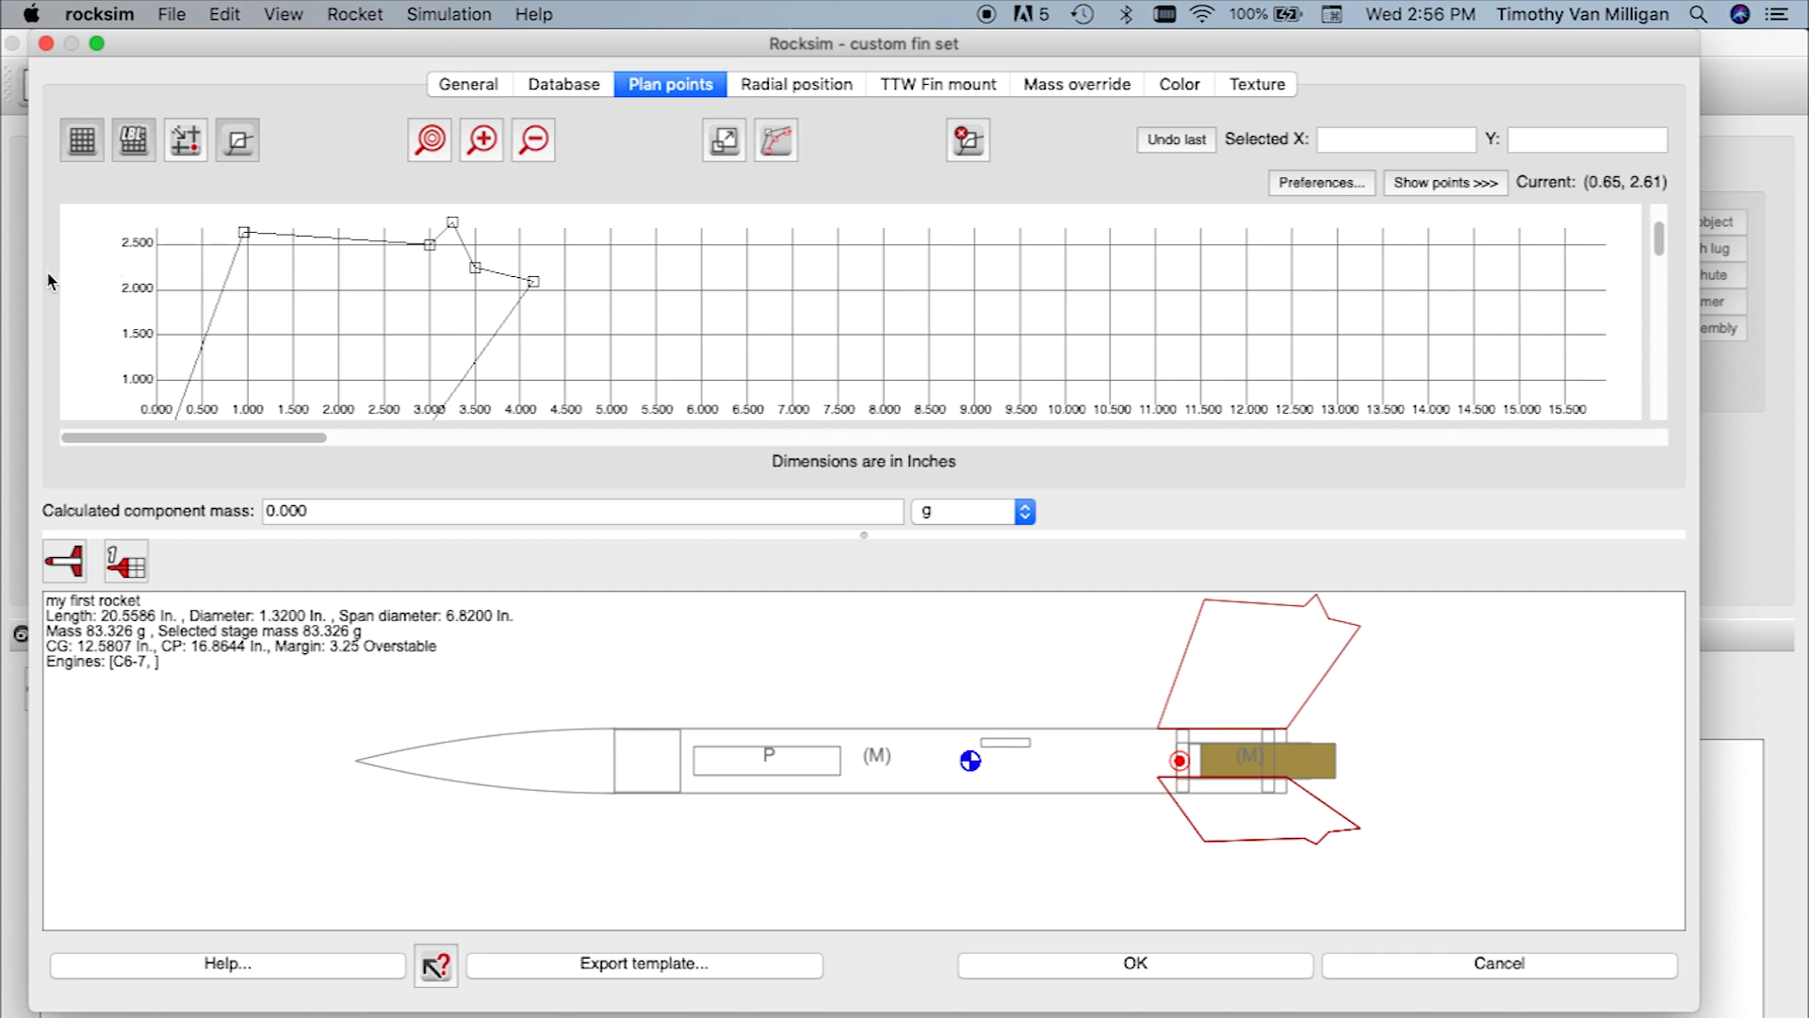
pyautogui.click(534, 139)
pyautogui.click(534, 140)
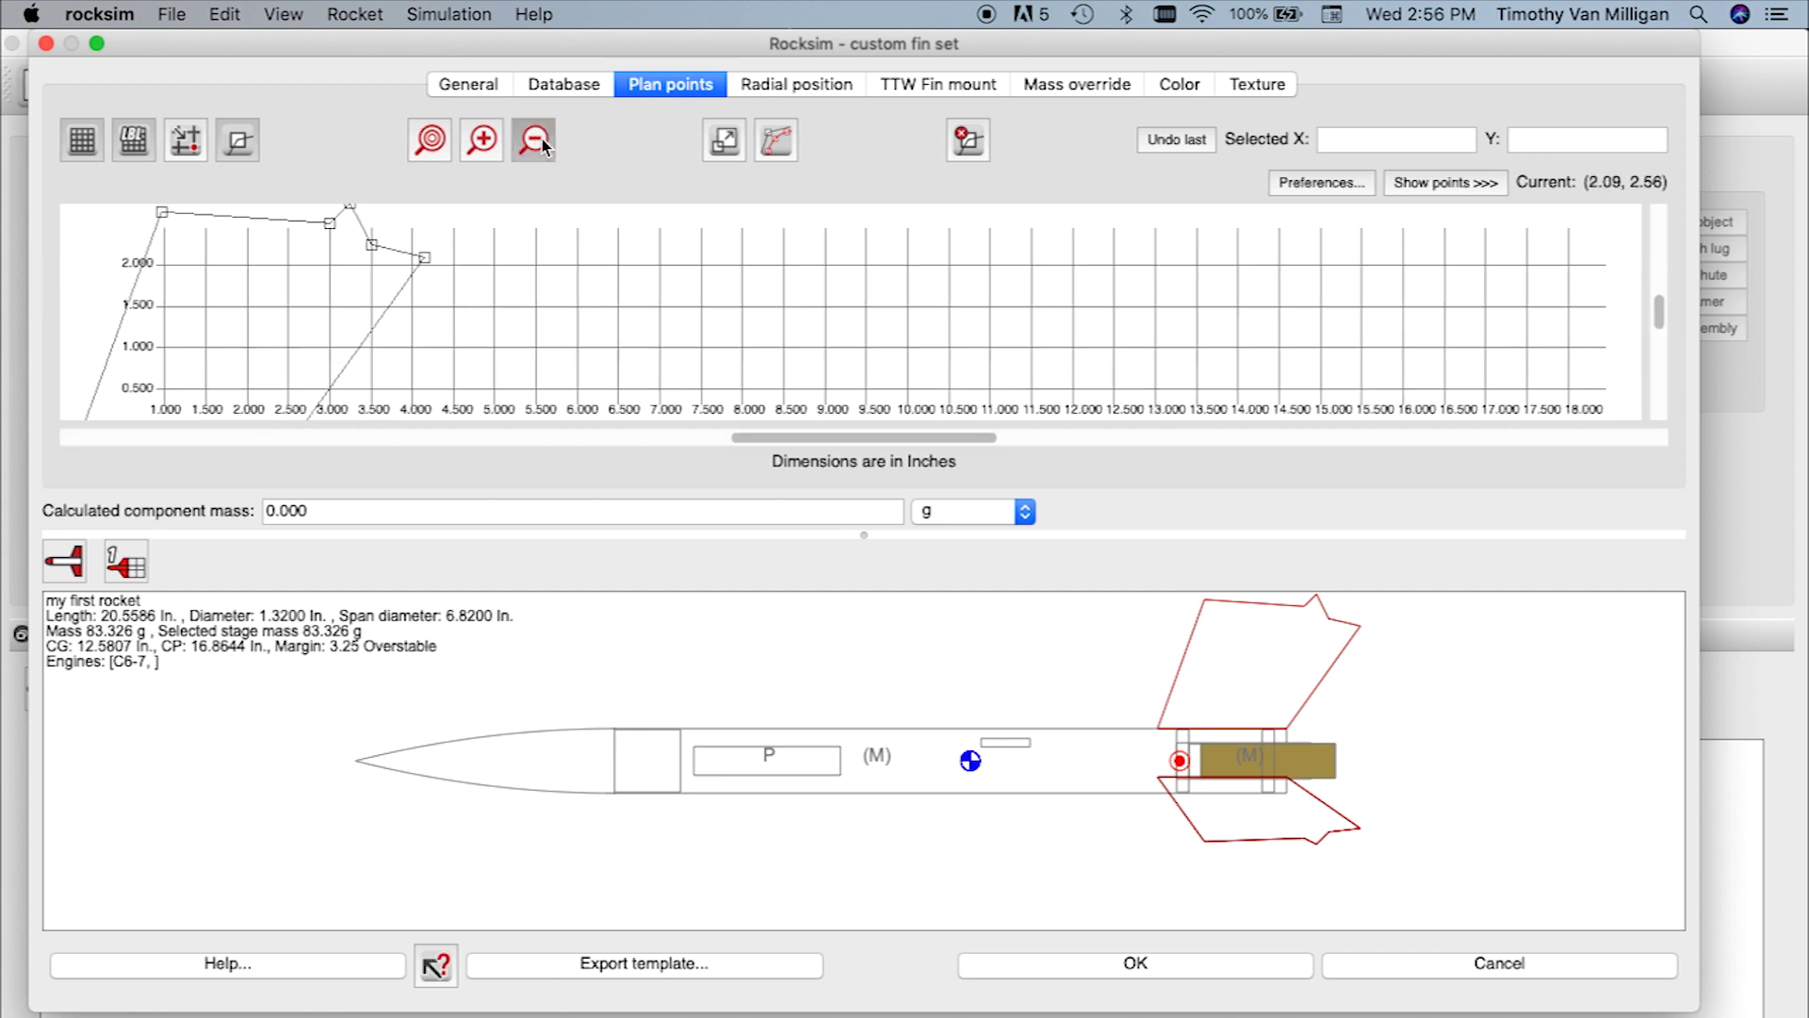
pyautogui.click(535, 141)
pyautogui.click(535, 141)
pyautogui.click(535, 142)
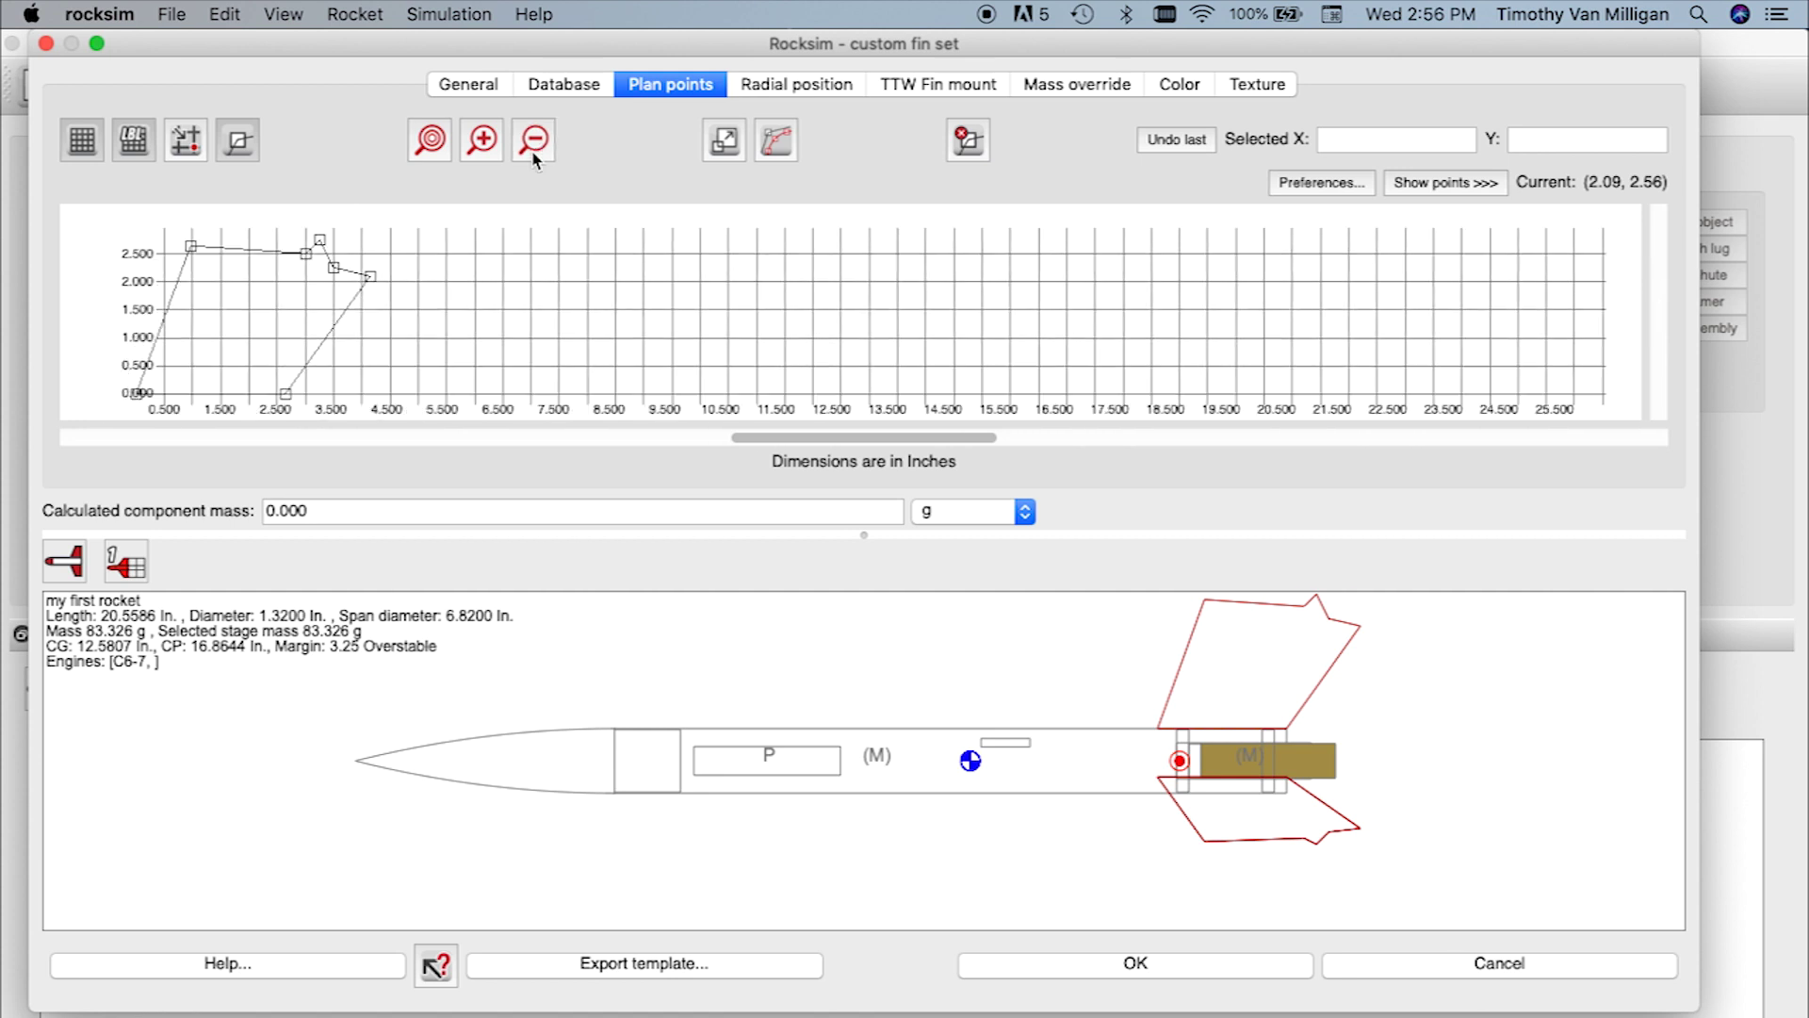
pyautogui.click(533, 149)
pyautogui.click(539, 152)
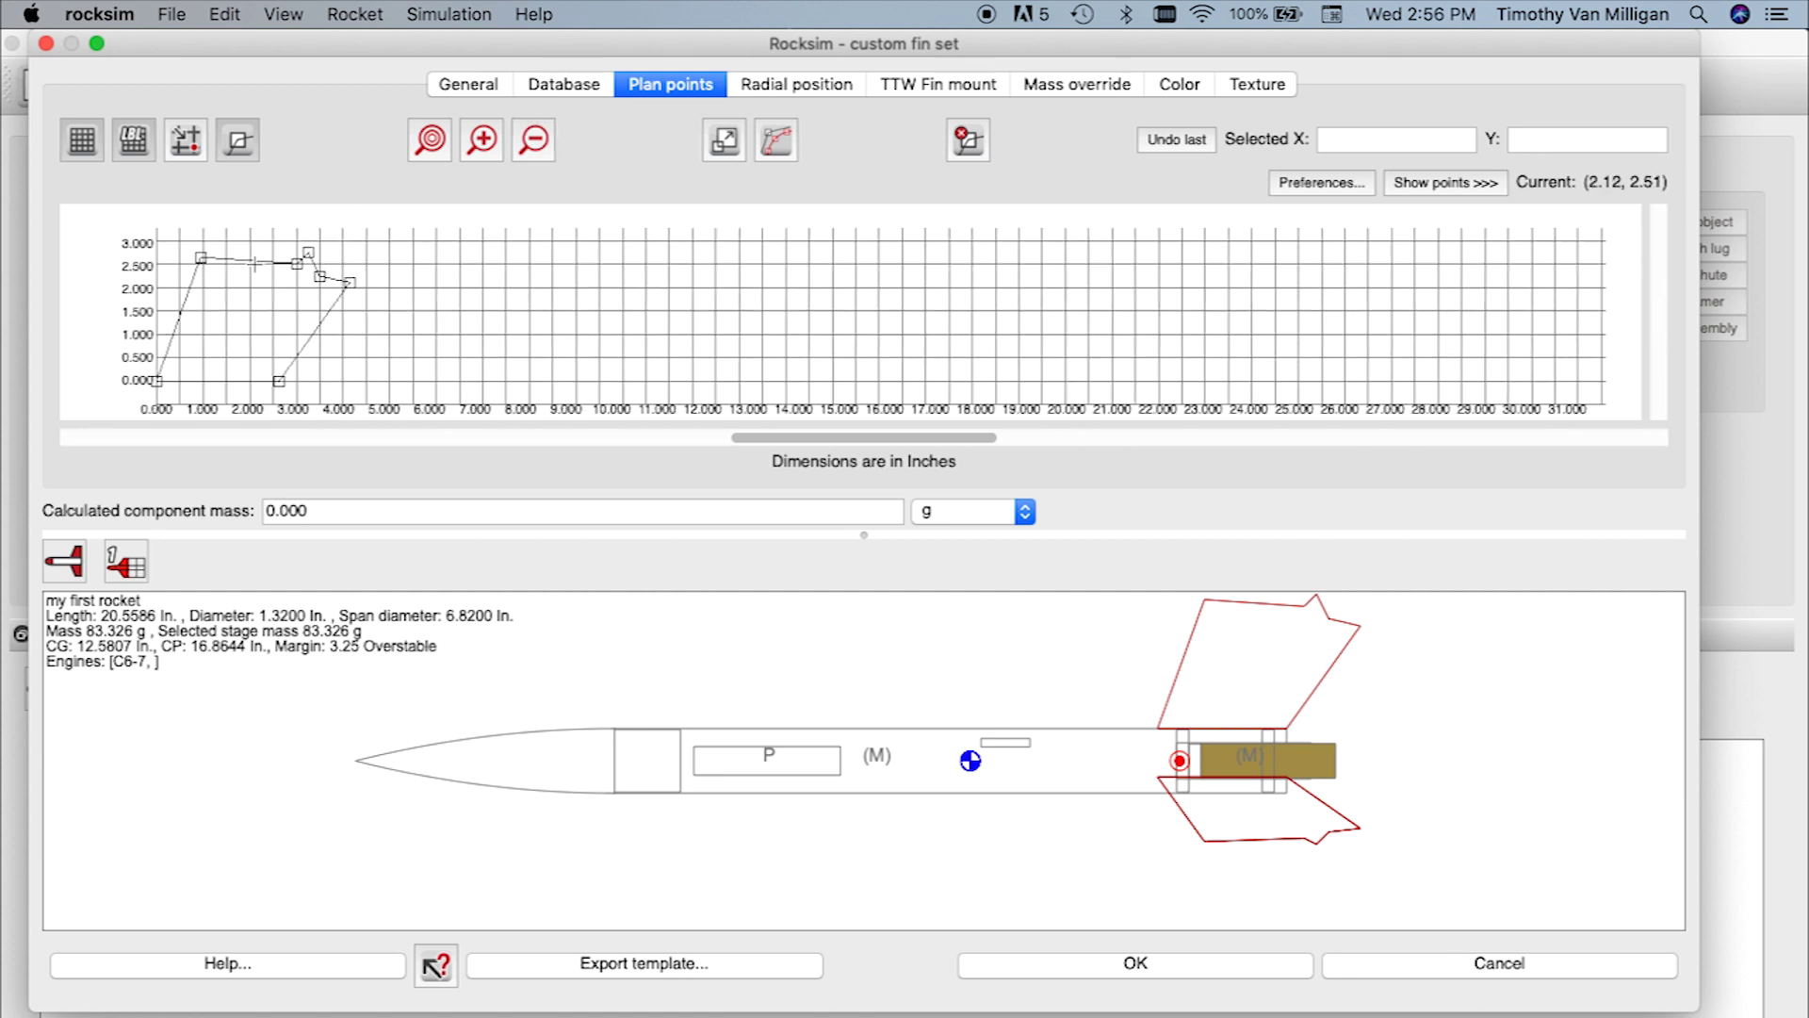
pyautogui.click(199, 257)
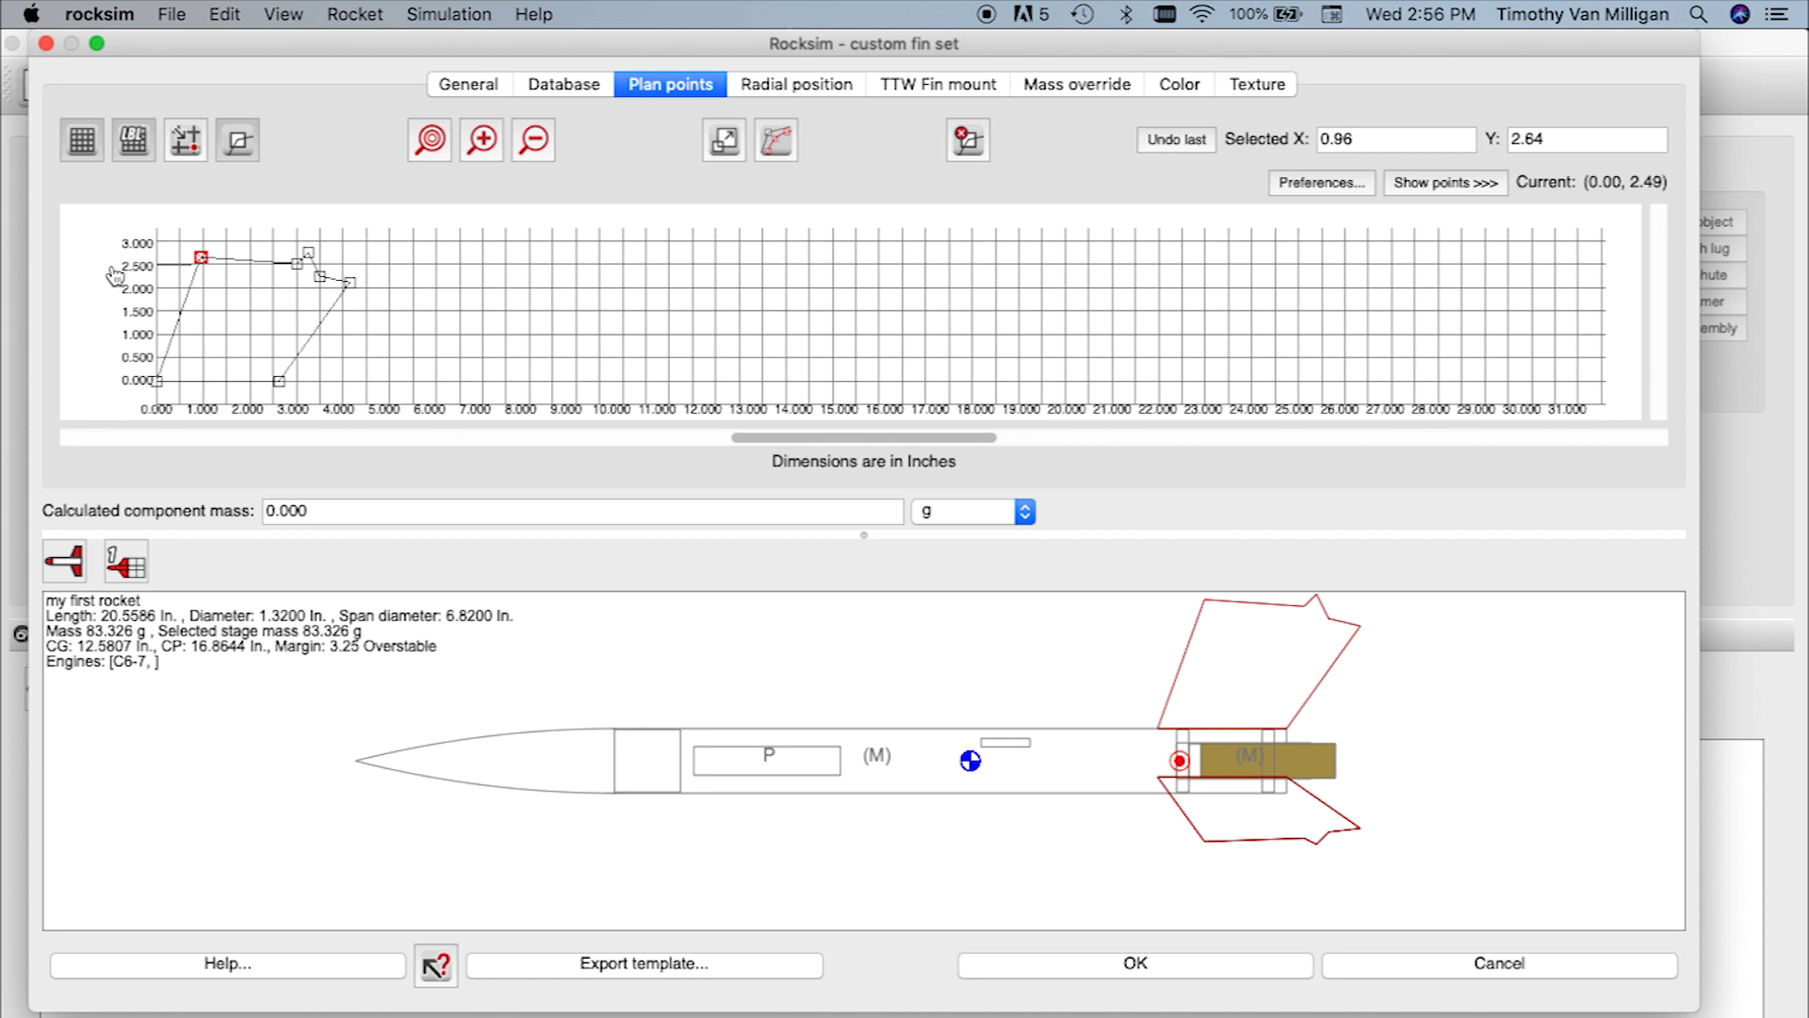
pyautogui.moveTo(166, 283); pyautogui.dragTo(163, 266)
# Step: Push that corner point further forward to X -1.40, Y 2.38 and enlarge the plot pane
pyautogui.click(533, 143)
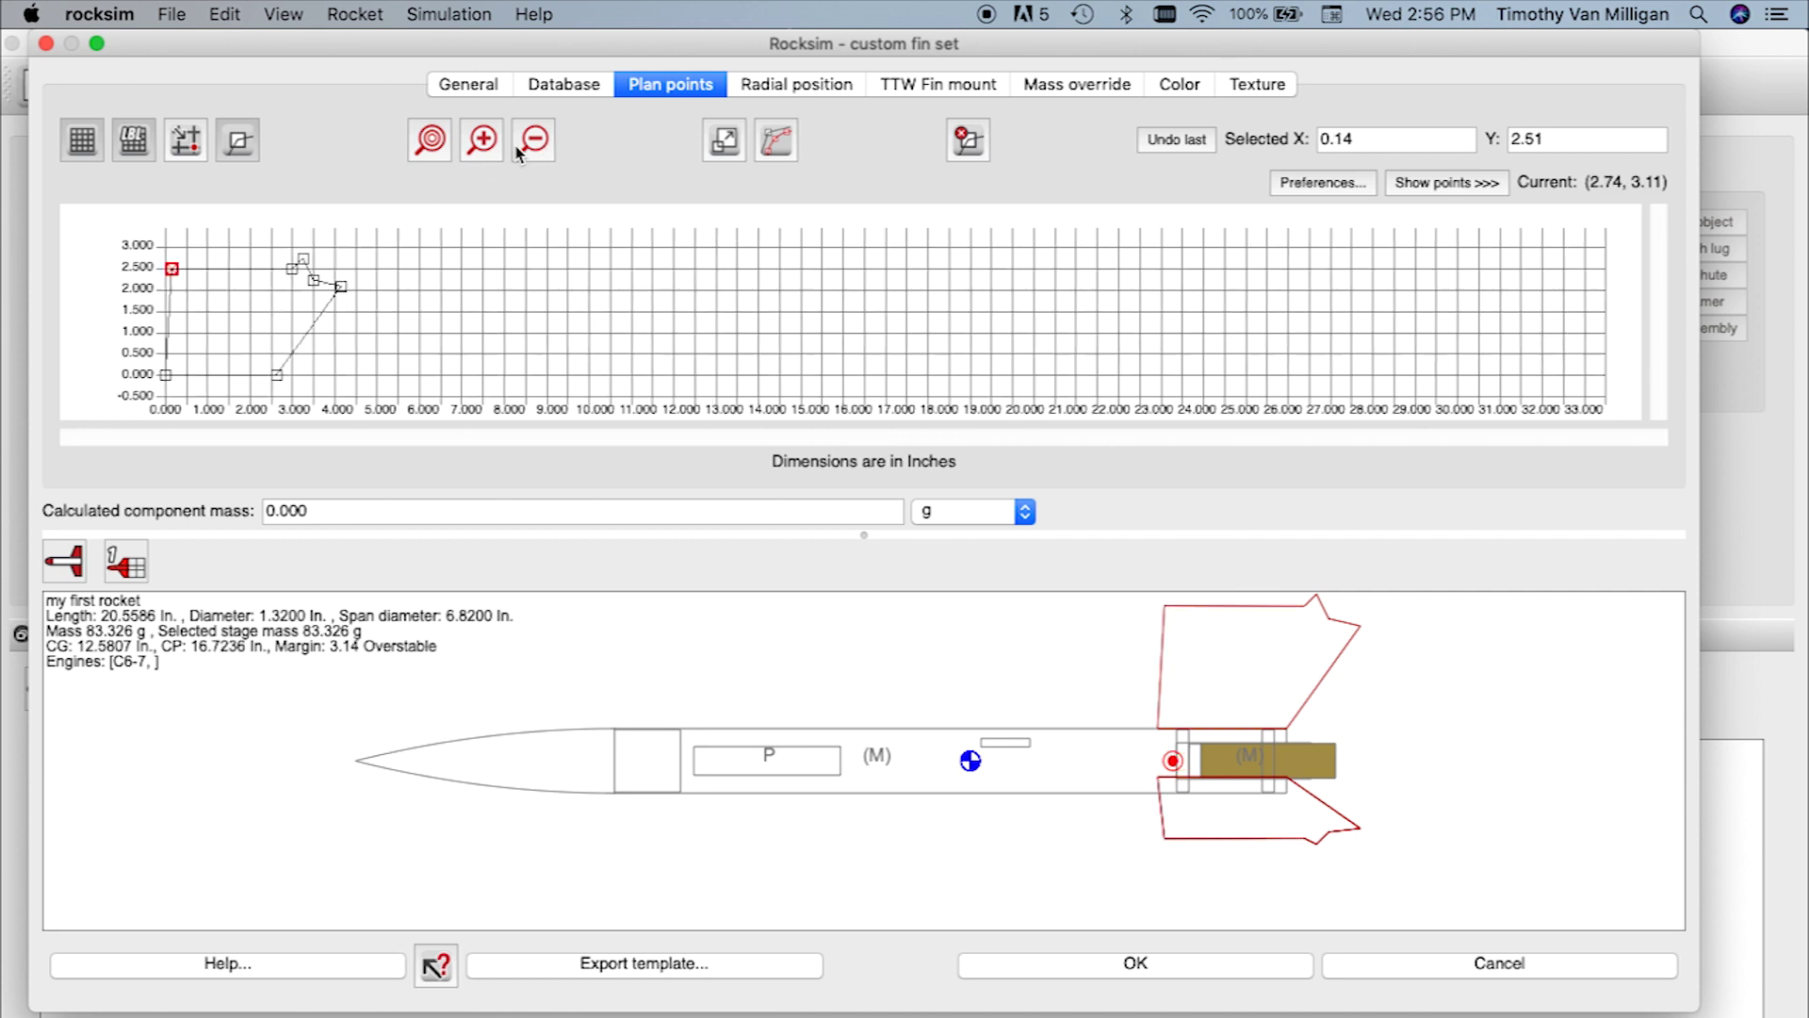
pyautogui.click(534, 143)
pyautogui.click(534, 143)
pyautogui.click(534, 143)
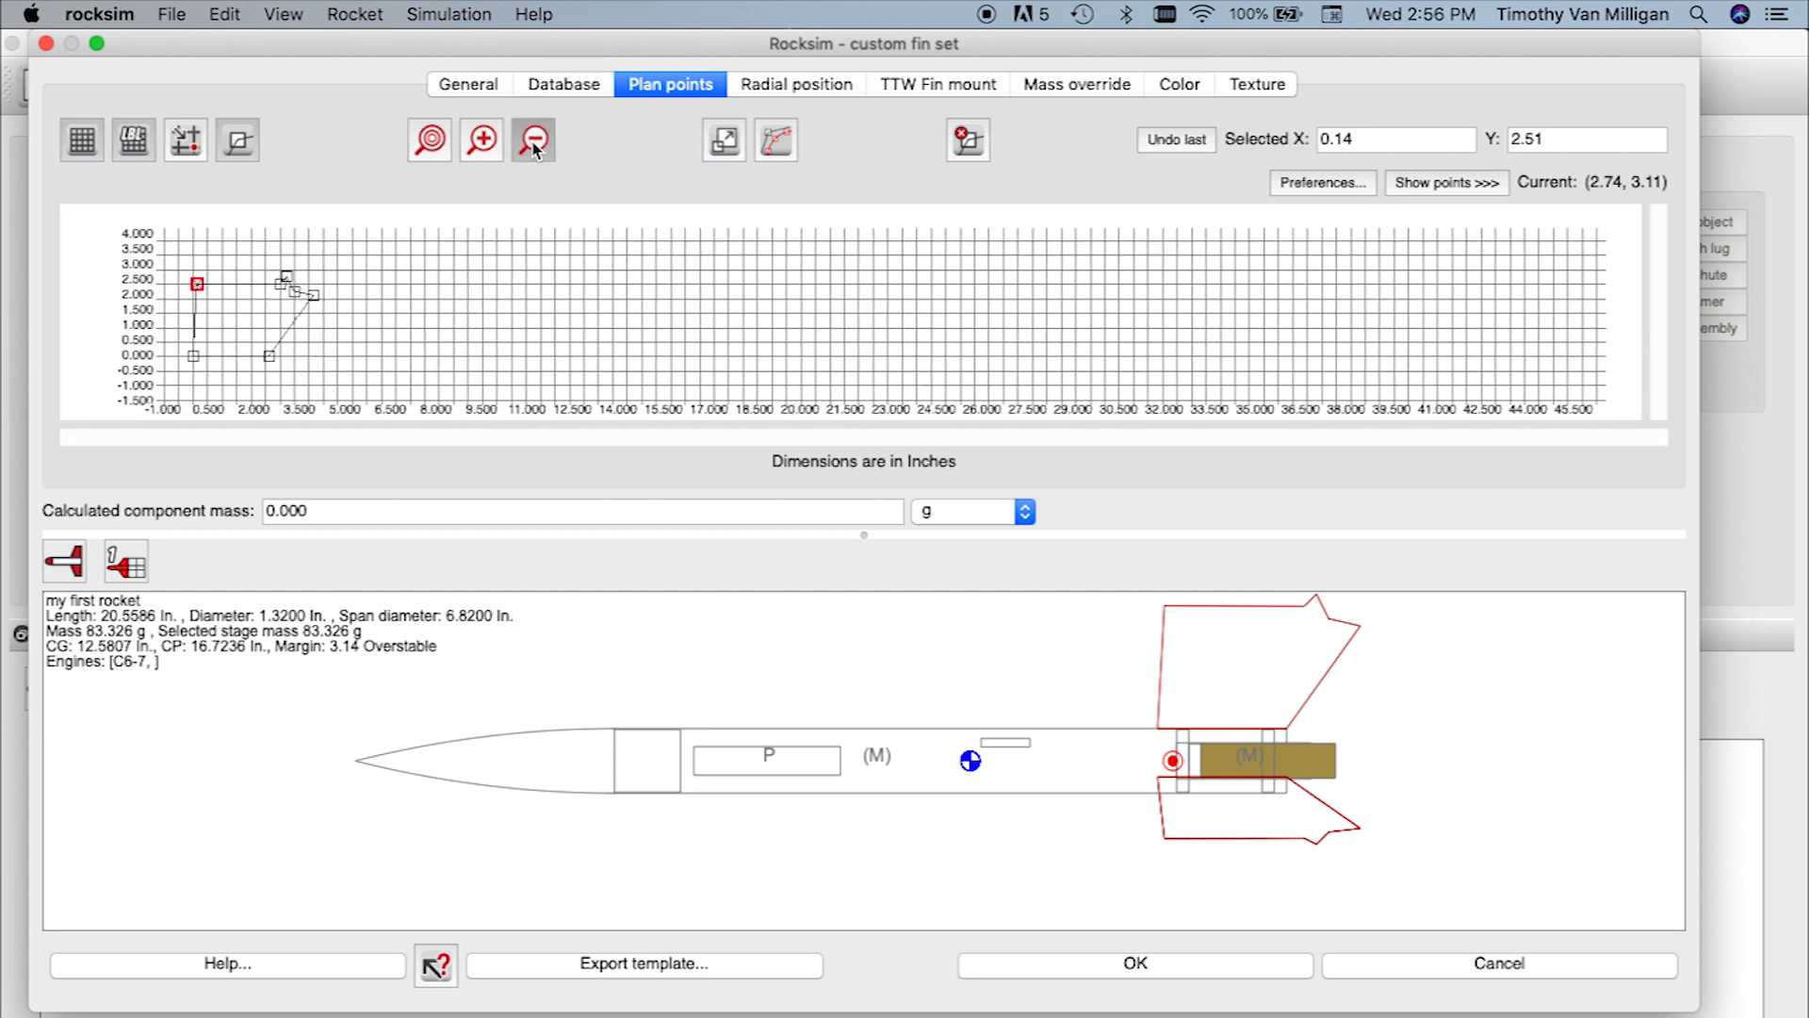
pyautogui.click(533, 143)
pyautogui.moveTo(203, 288); pyautogui.dragTo(162, 291)
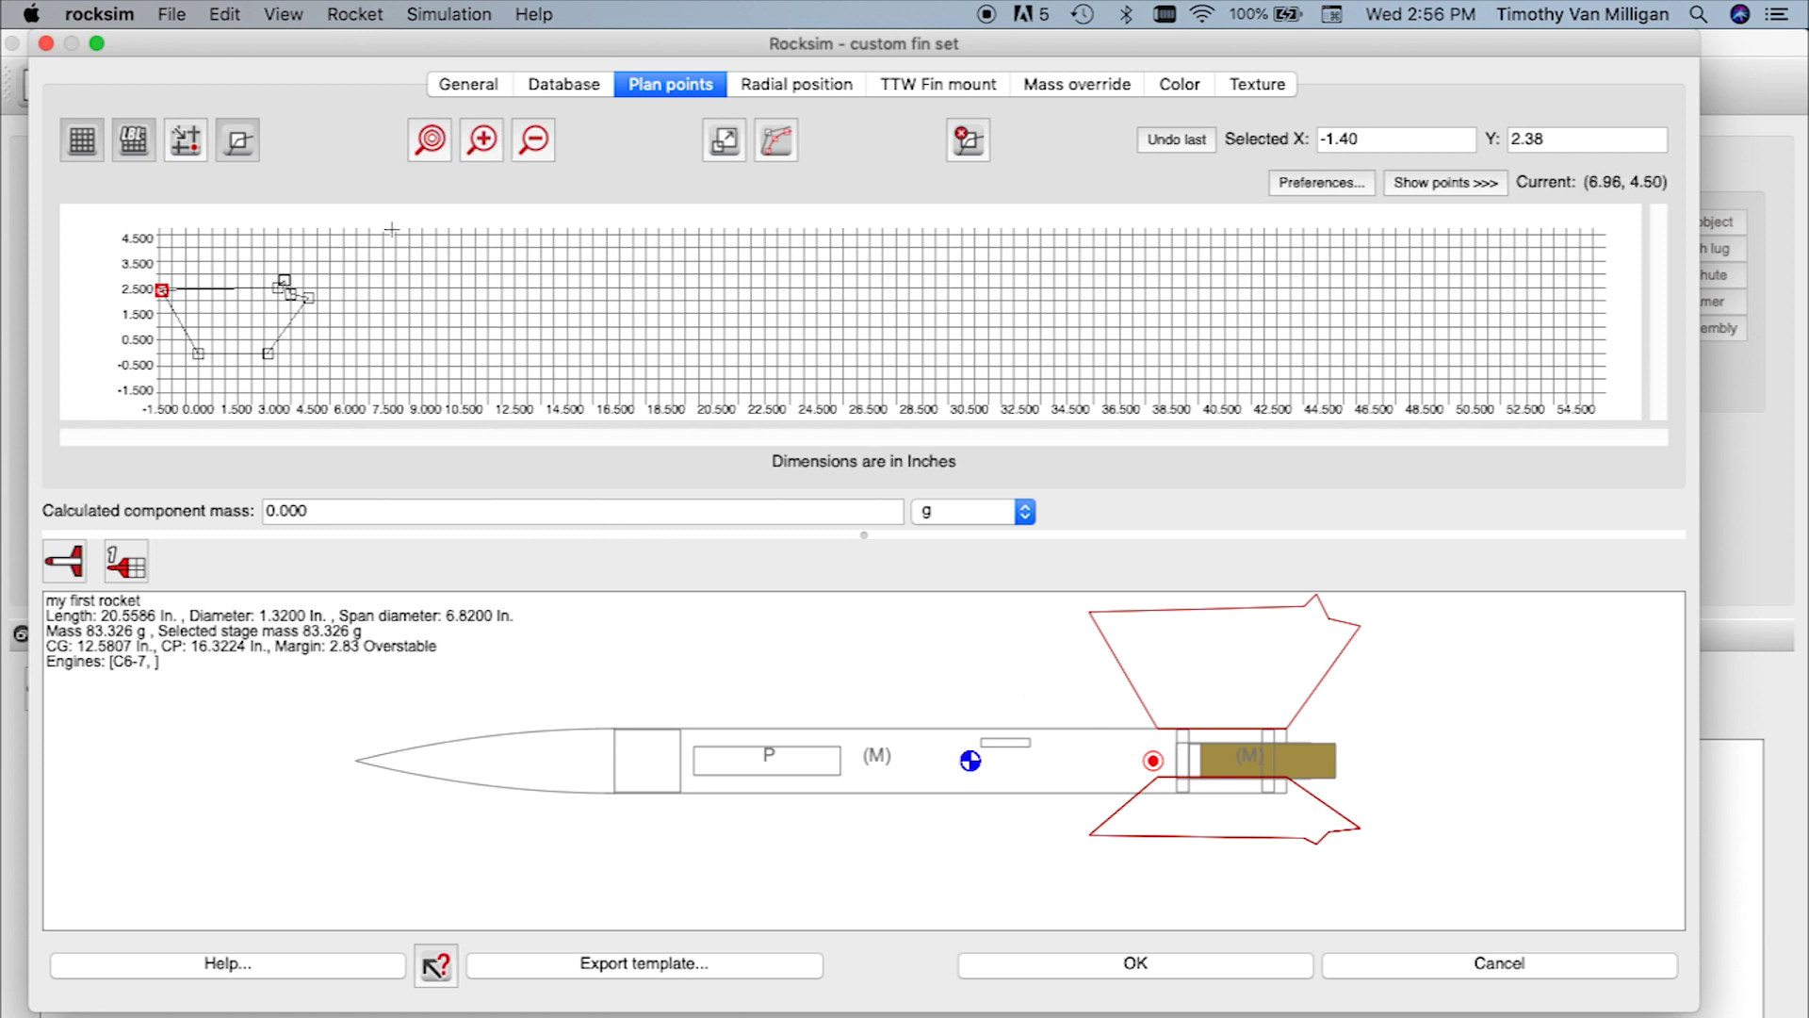
pyautogui.moveTo(866, 535); pyautogui.dragTo(865, 657)
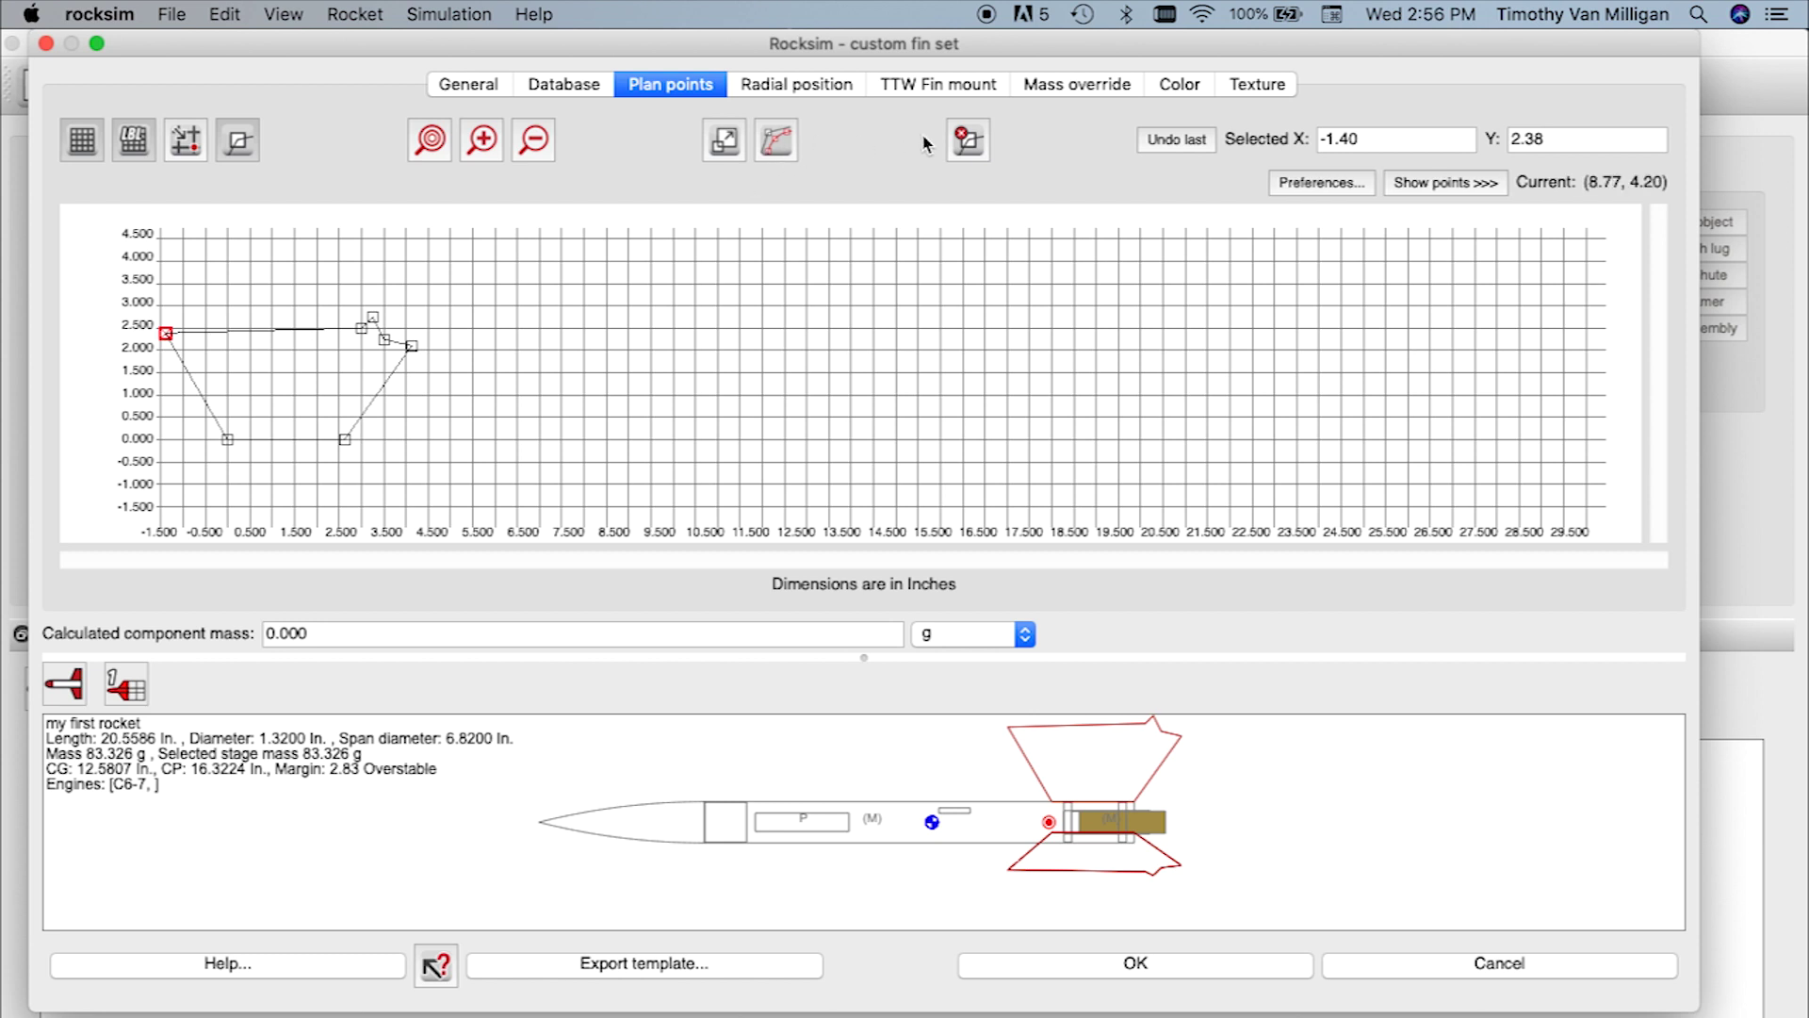
# Step: Delete the three notch points and the forward leading-edge point, then add two leading-edge points
pyautogui.click(972, 146)
pyautogui.click(374, 318)
pyautogui.click(367, 327)
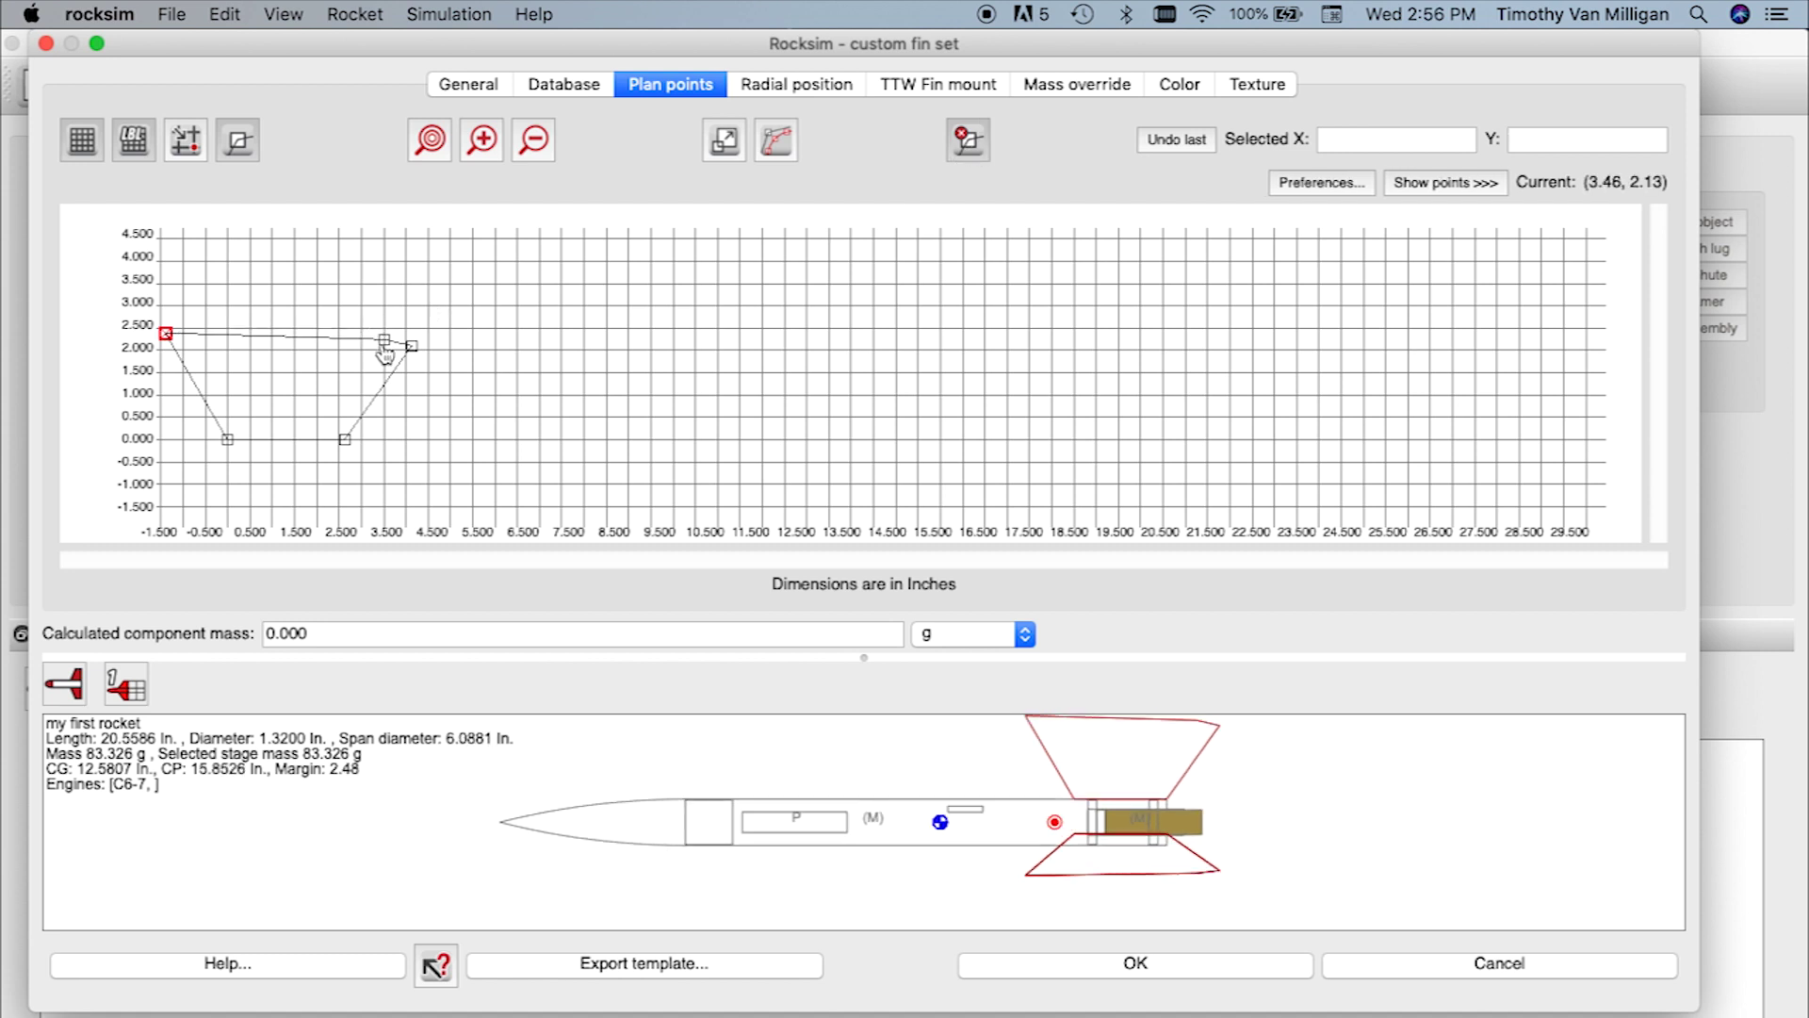
pyautogui.click(383, 341)
pyautogui.click(167, 334)
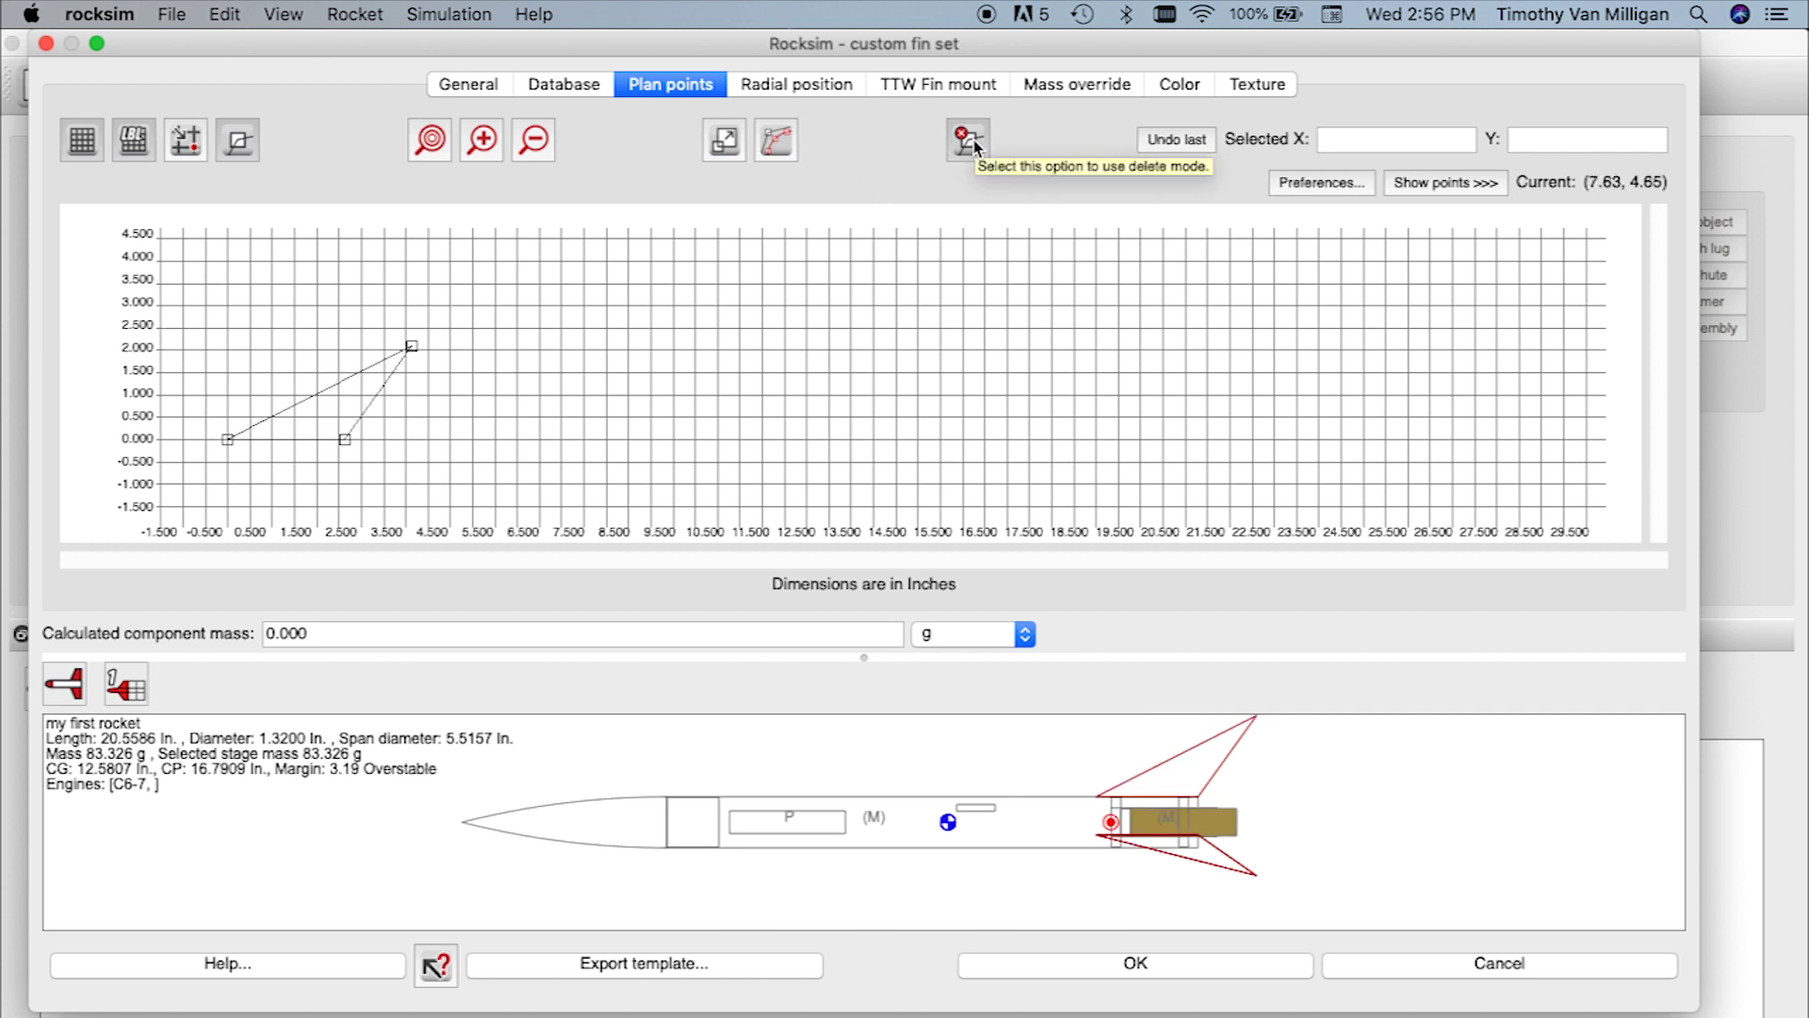
pyautogui.click(316, 356)
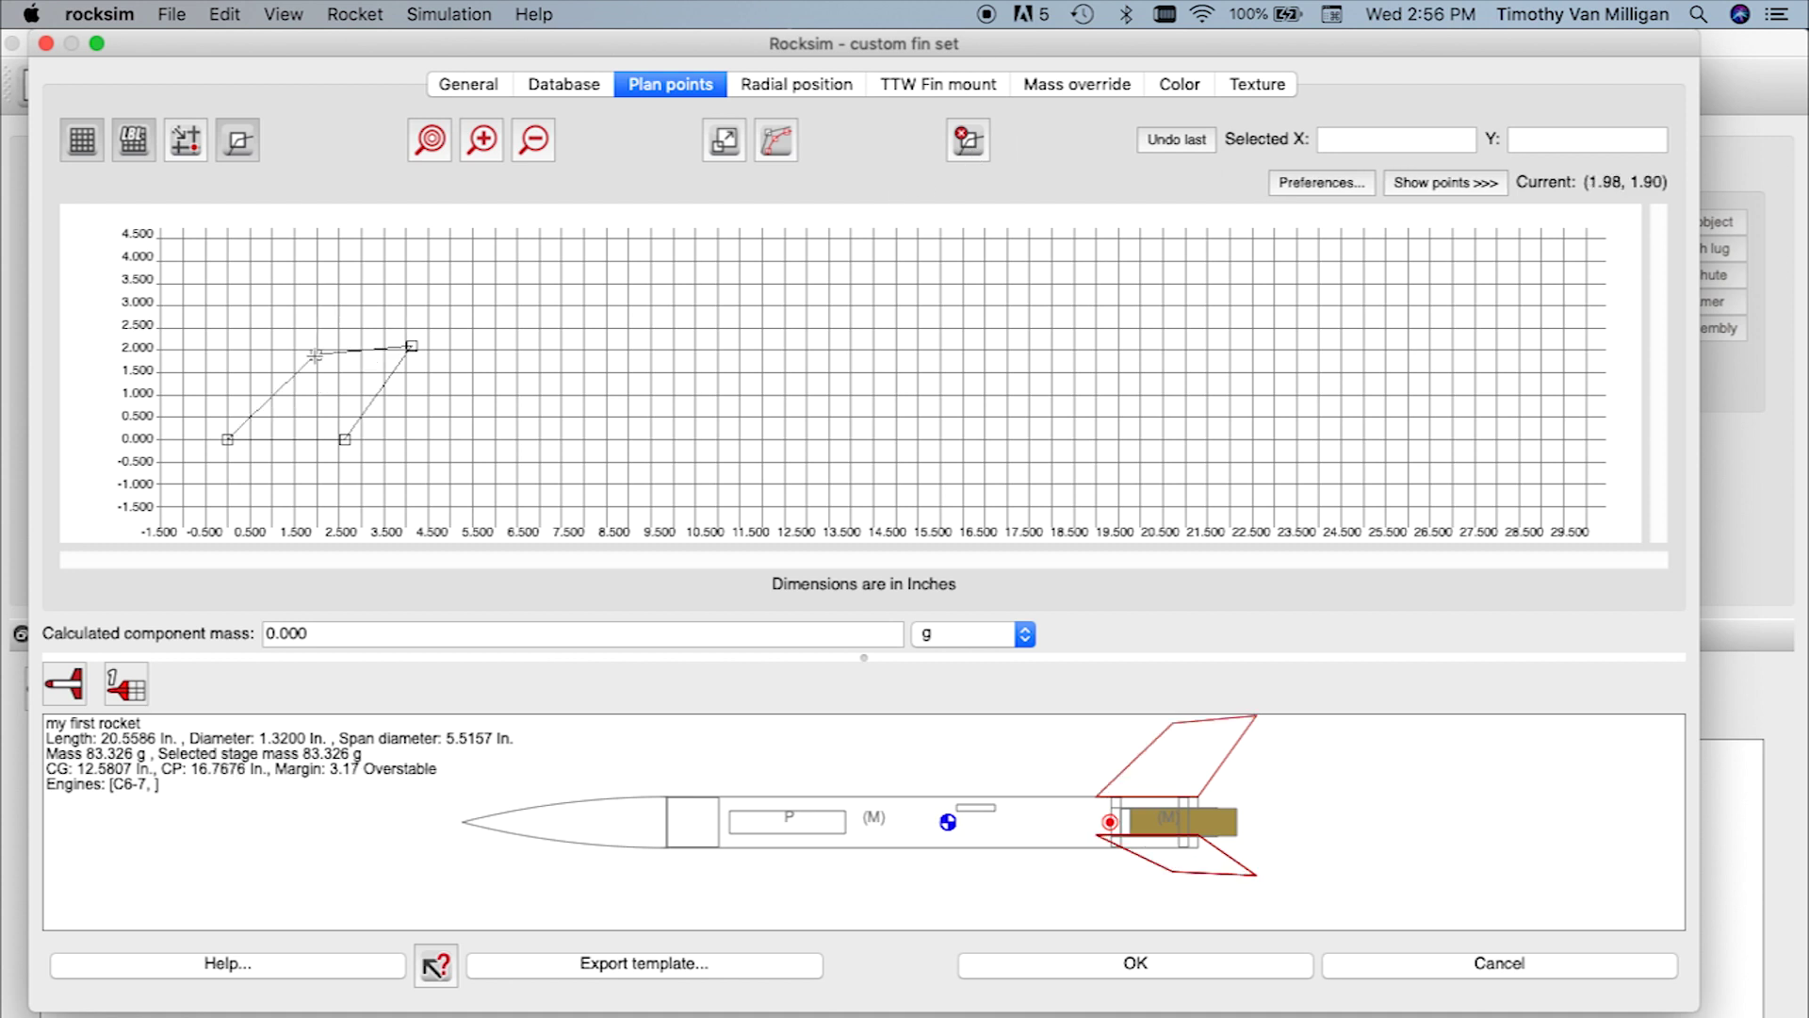
pyautogui.click(265, 369)
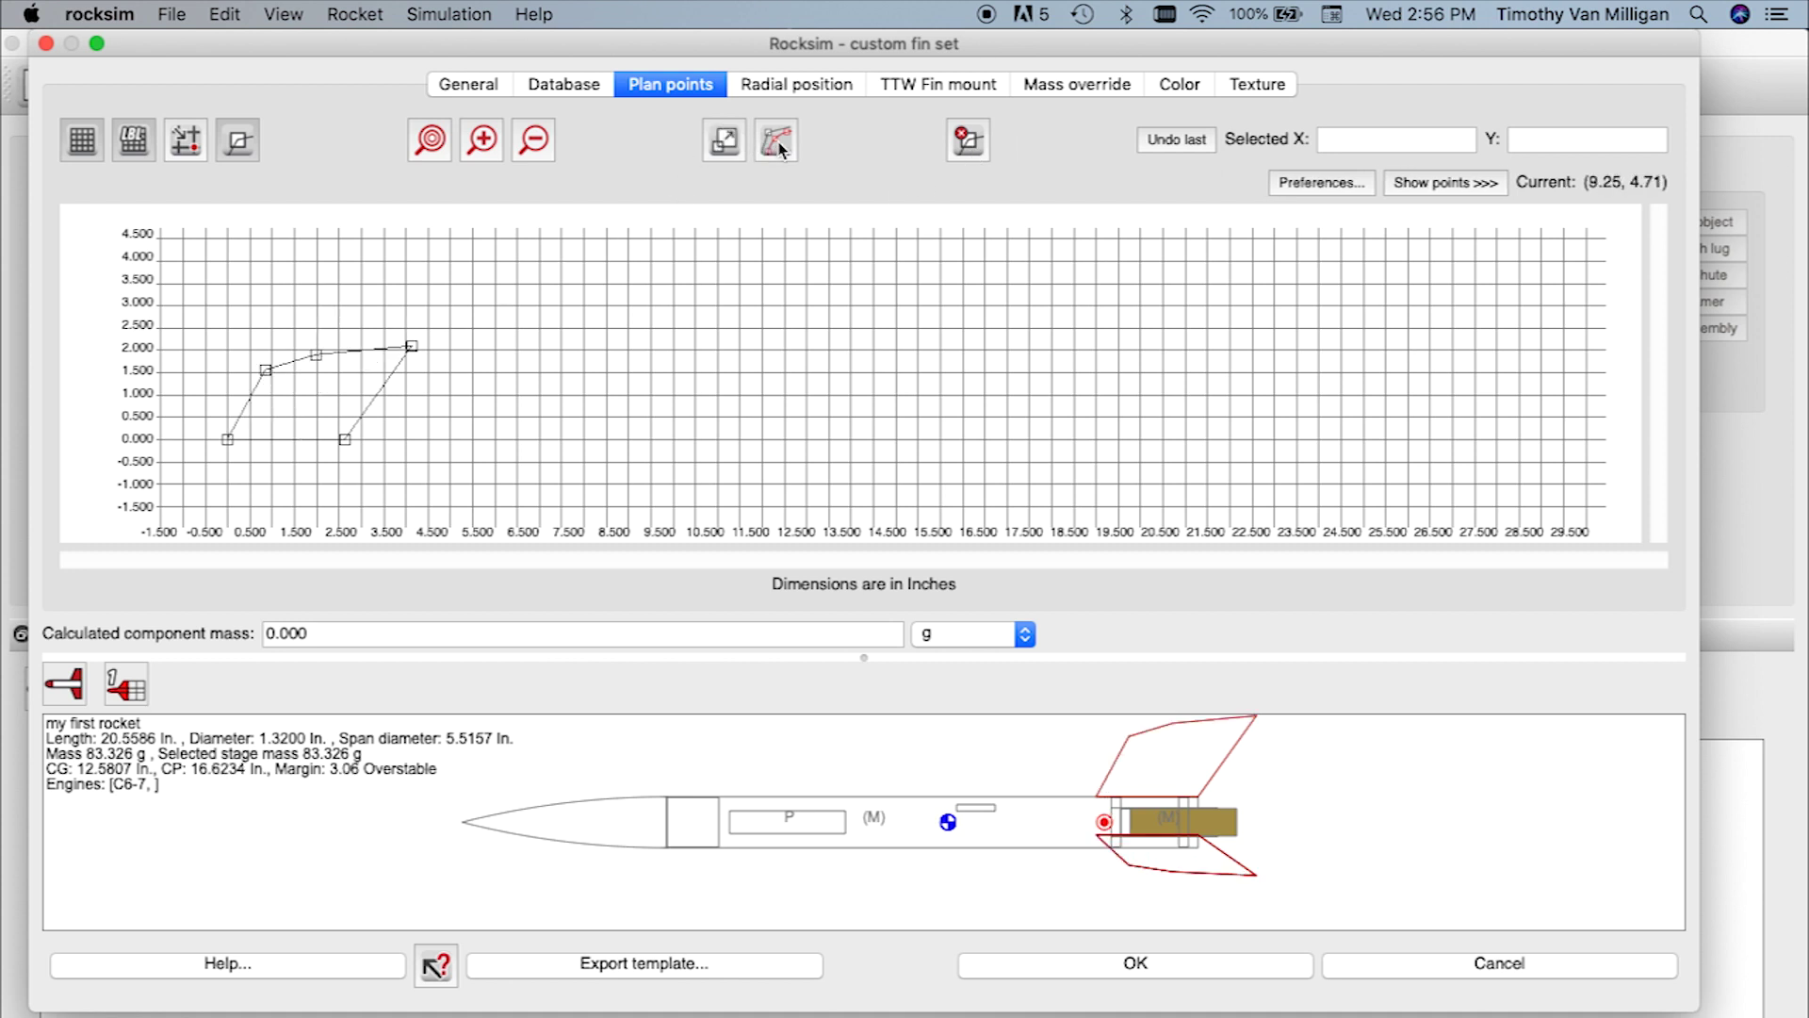
# Step: Move the tip point to X 5.84, Y 2.67 and chamfer it with 0.2500 in. radius, 5 points
pyautogui.moveTo(412, 346); pyautogui.dragTo(487, 321)
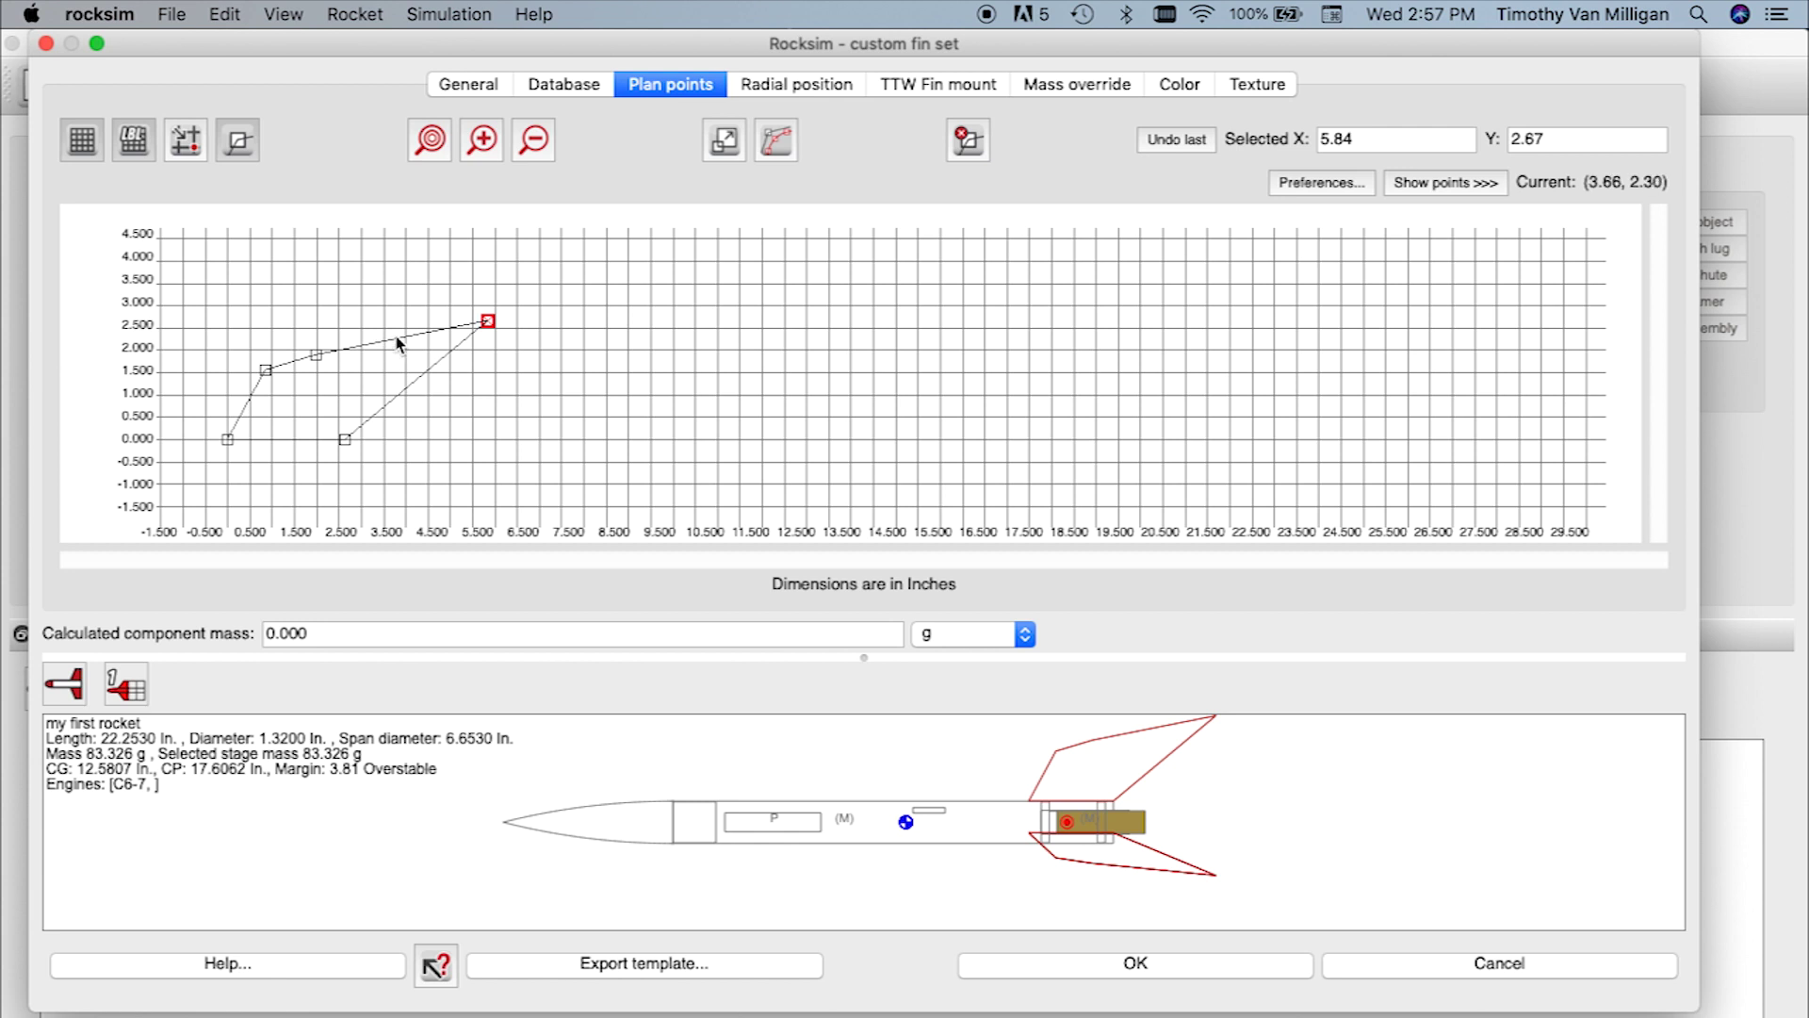
pyautogui.click(778, 141)
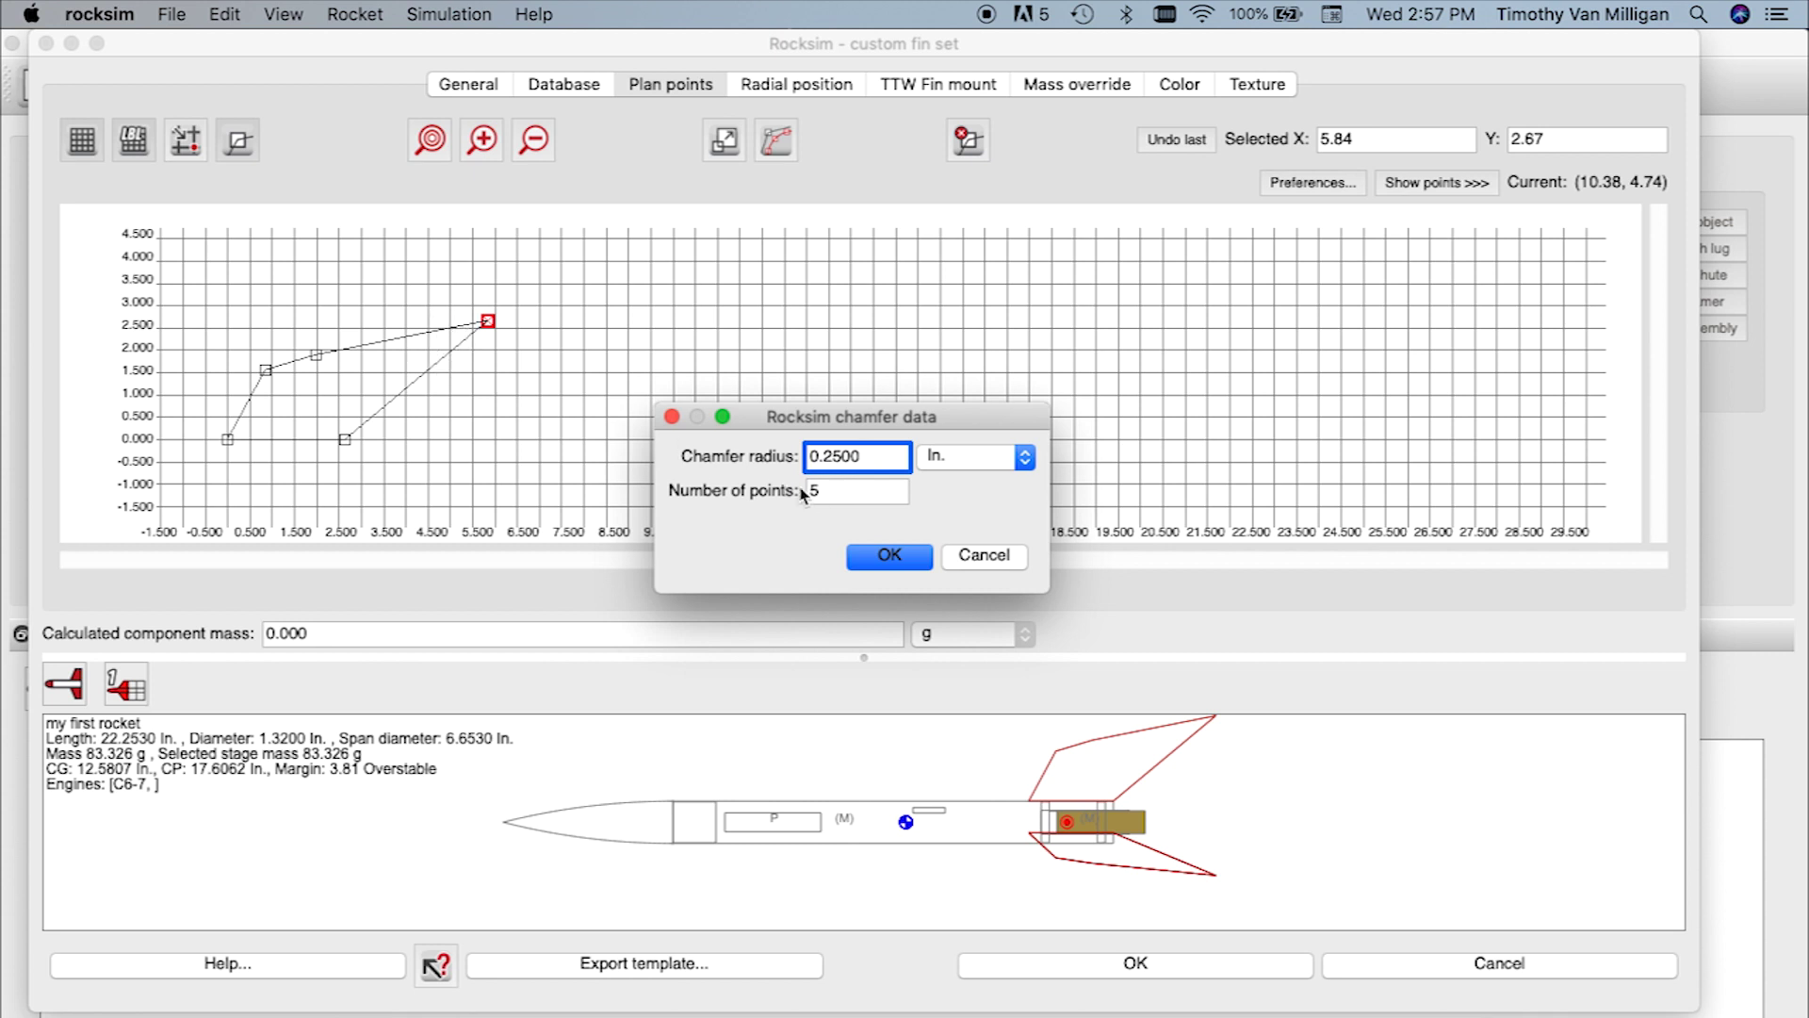
pyautogui.click(889, 562)
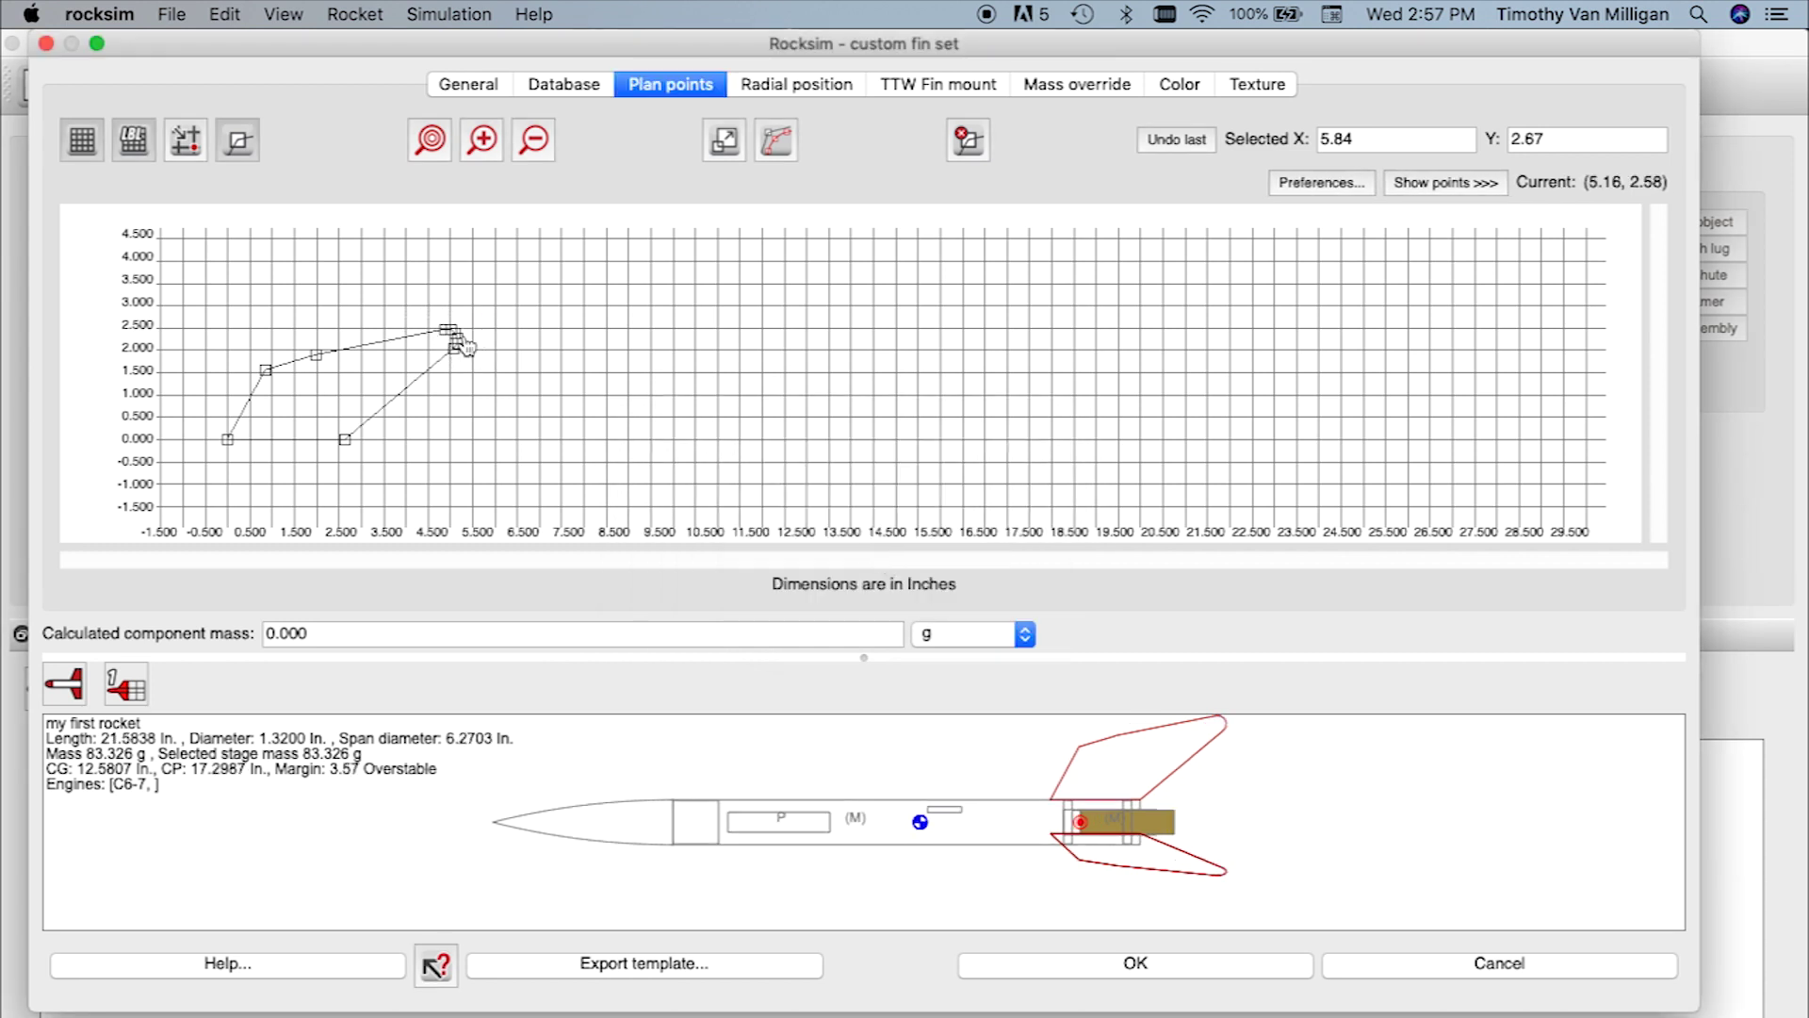
pyautogui.click(483, 149)
pyautogui.click(482, 149)
pyautogui.click(481, 149)
pyautogui.click(481, 149)
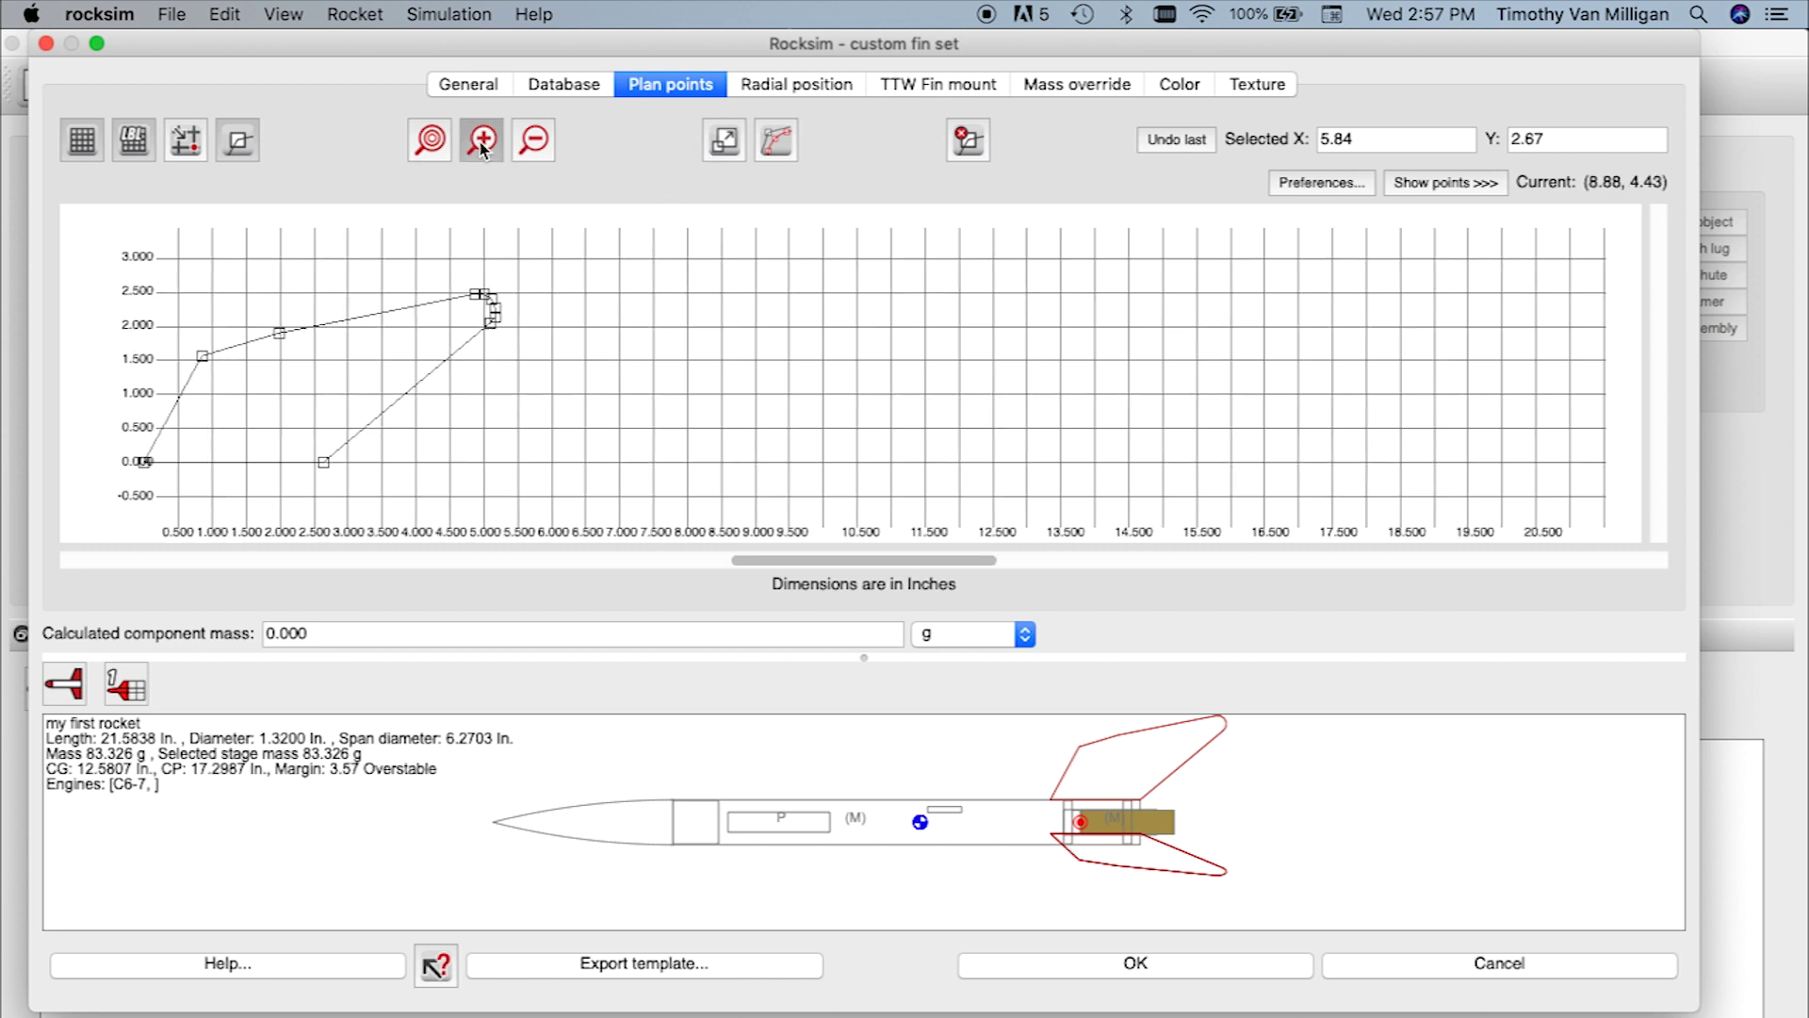
pyautogui.click(480, 149)
pyautogui.click(481, 149)
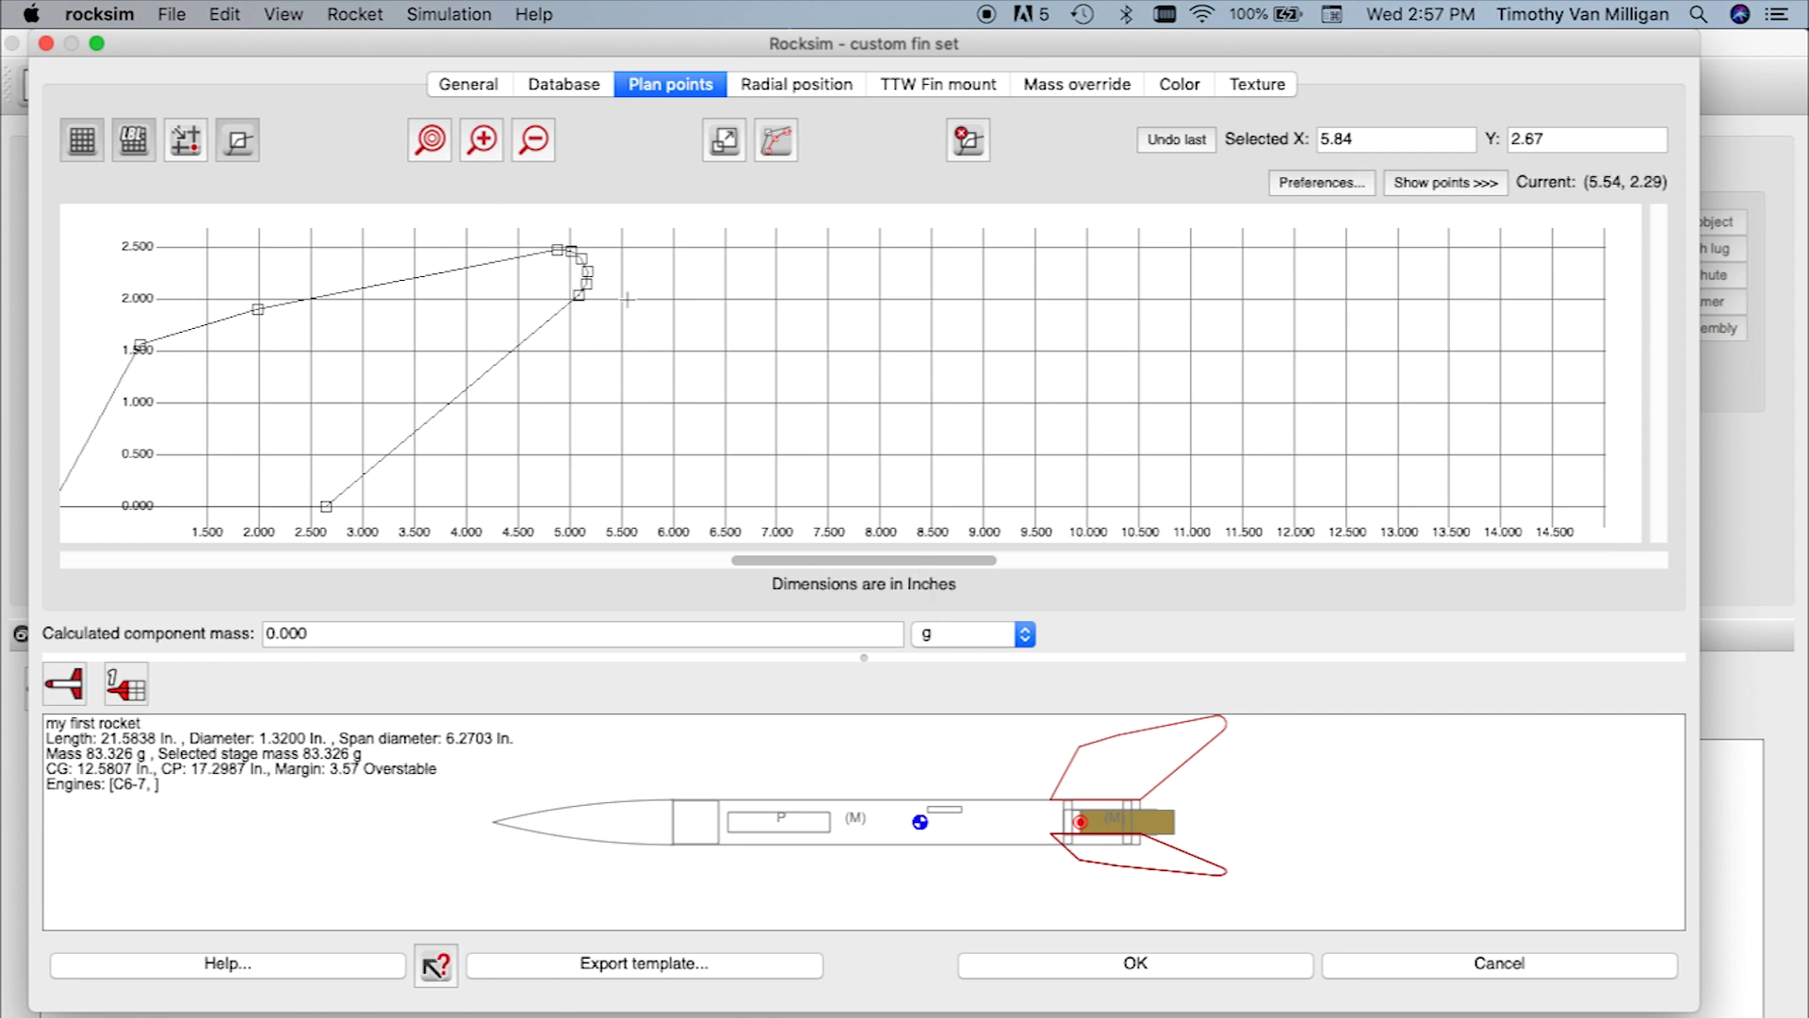
pyautogui.rightClick(1027, 772)
pyautogui.click(1065, 792)
pyautogui.moveTo(863, 654); pyautogui.dragTo(863, 430)
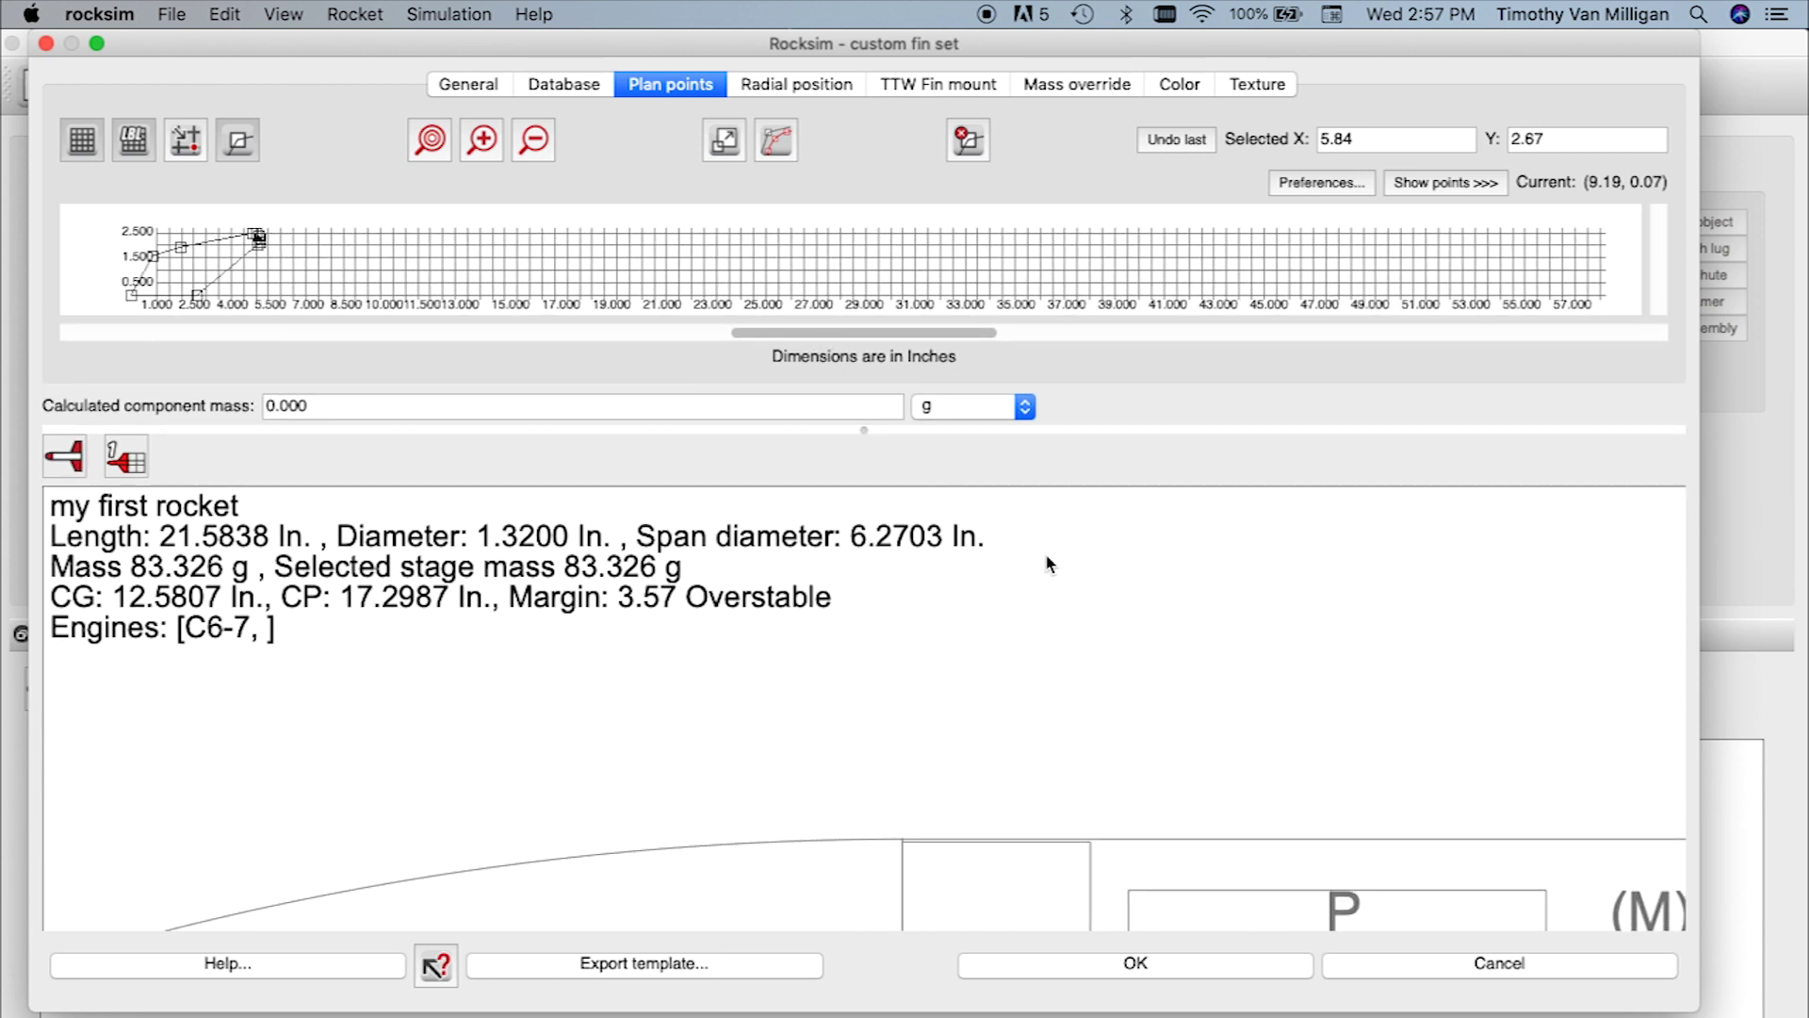
pyautogui.moveTo(1271, 707); pyautogui.dragTo(194, 715)
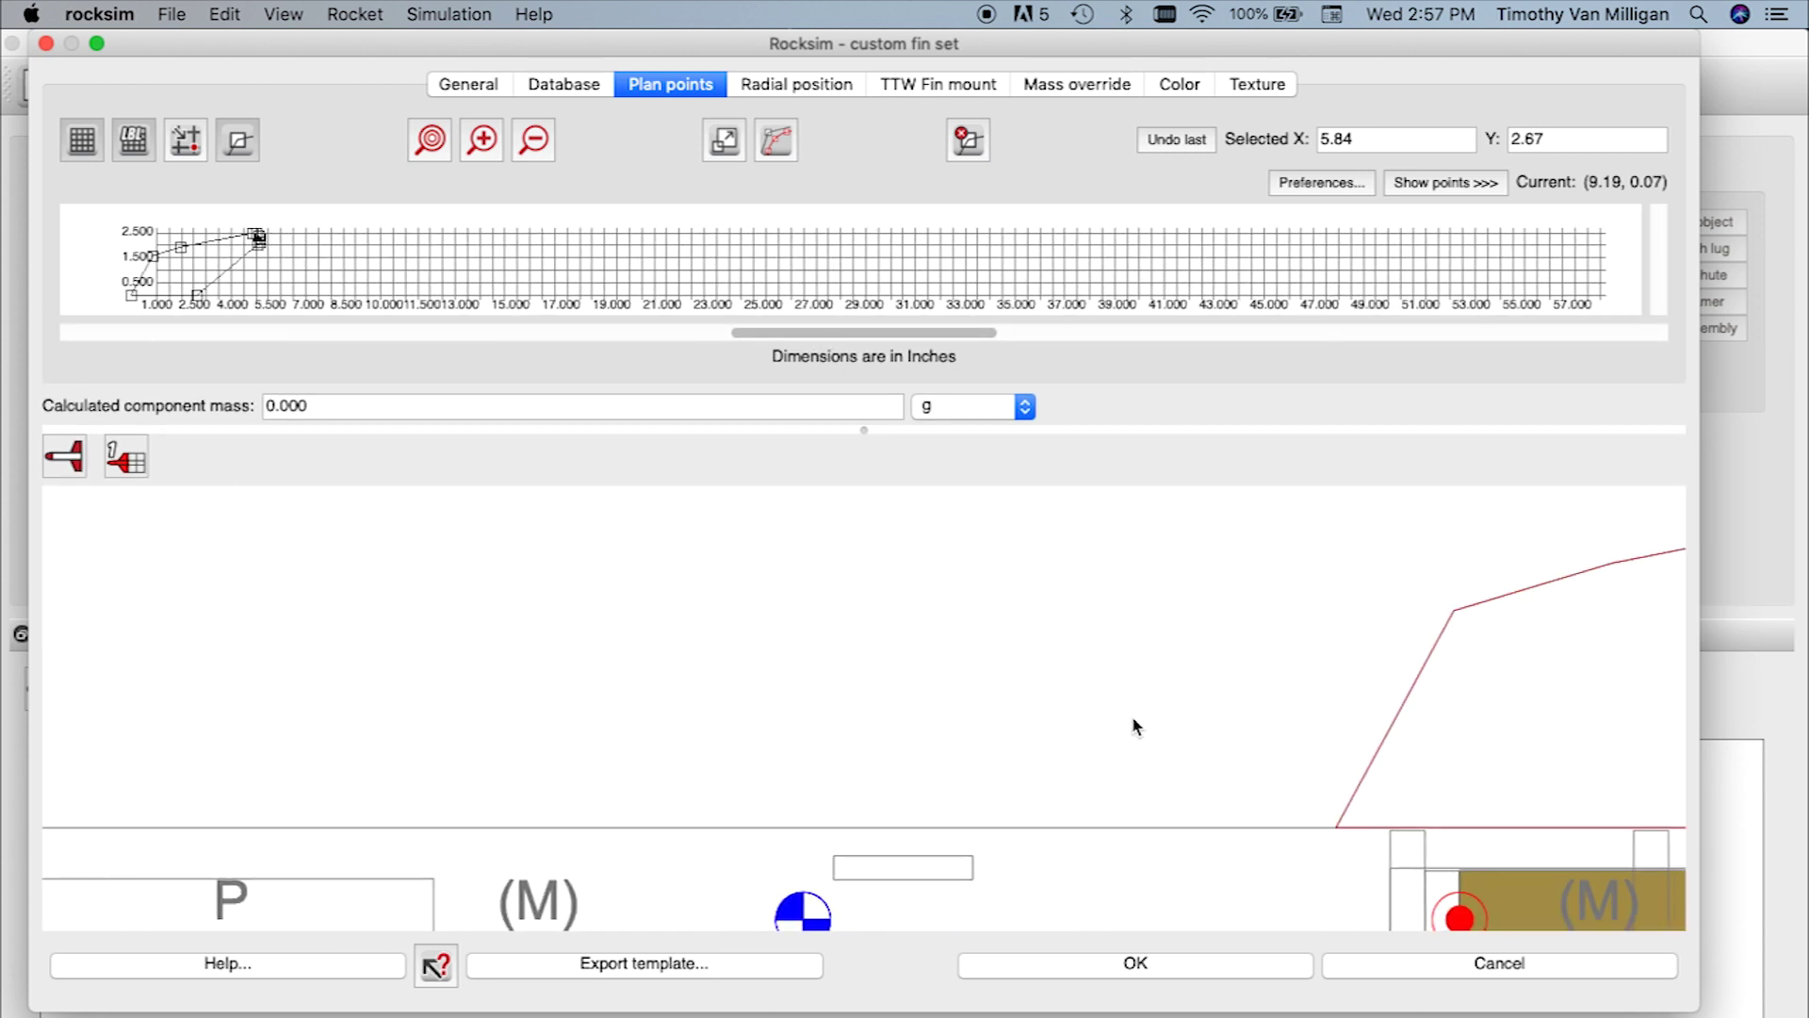
pyautogui.moveTo(1135, 727); pyautogui.dragTo(209, 853)
pyautogui.rightClick(775, 733)
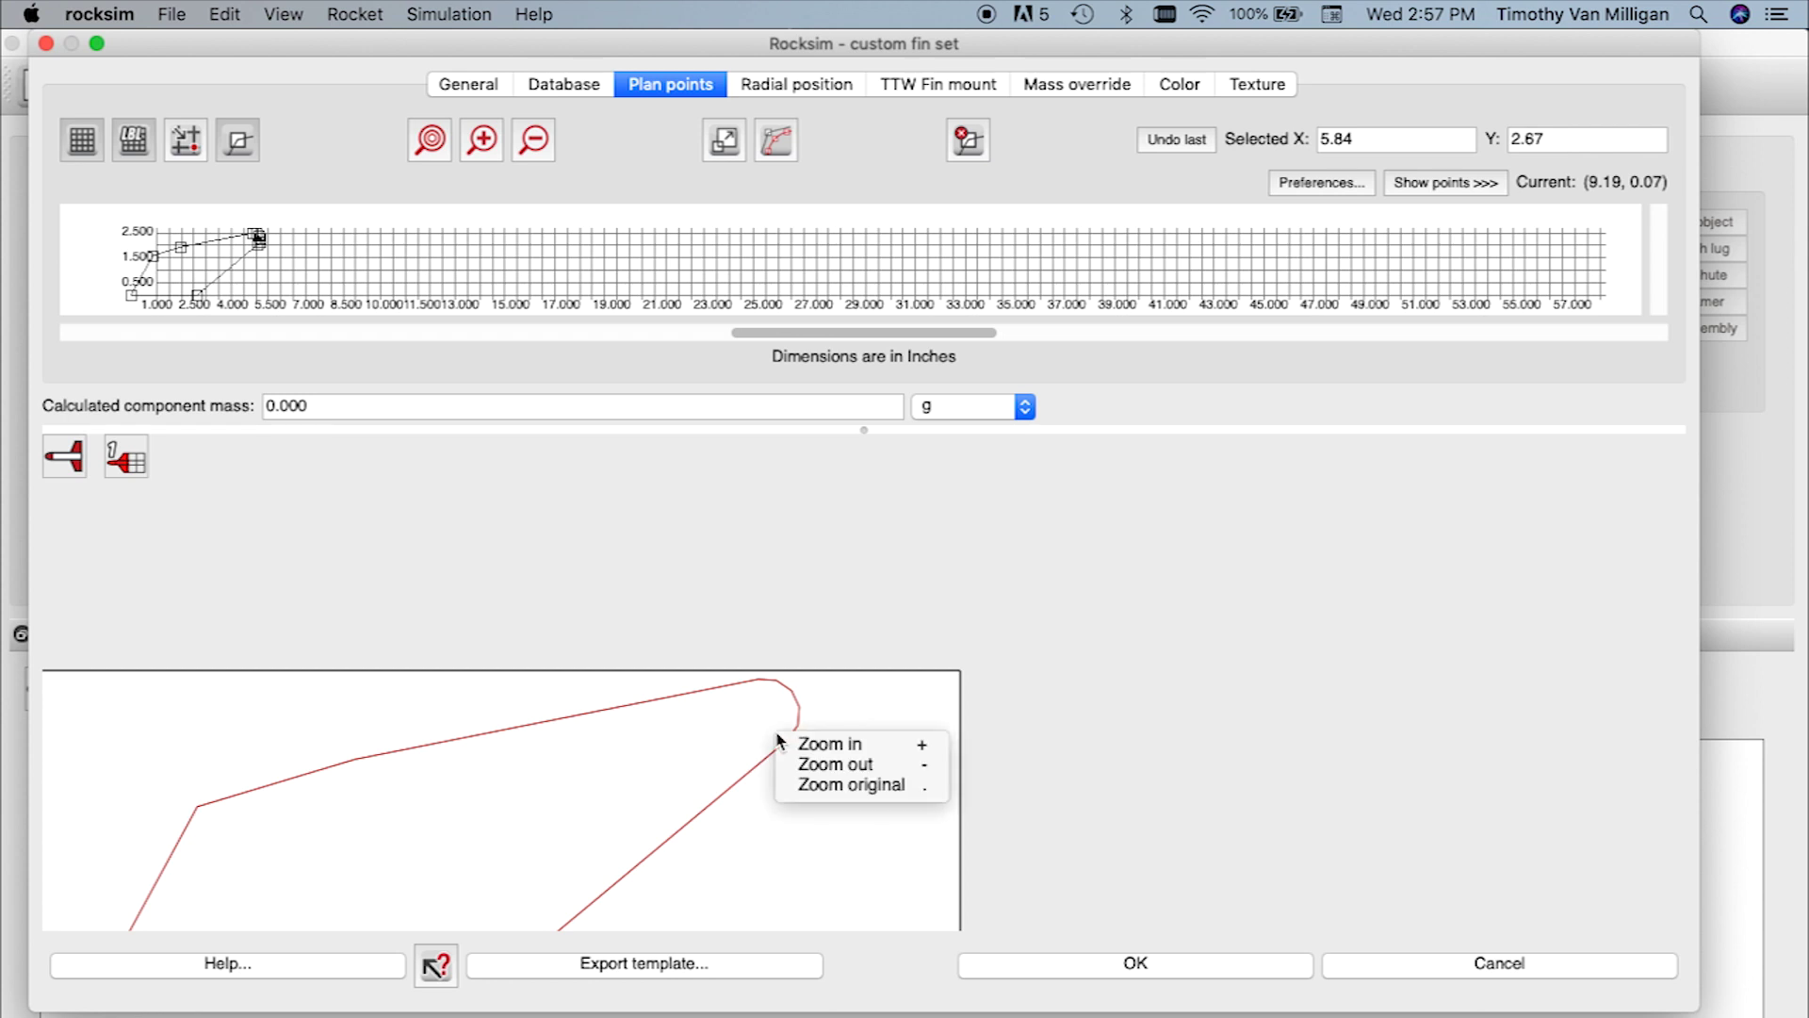
pyautogui.click(811, 746)
pyautogui.moveTo(1134, 811); pyautogui.dragTo(822, 615)
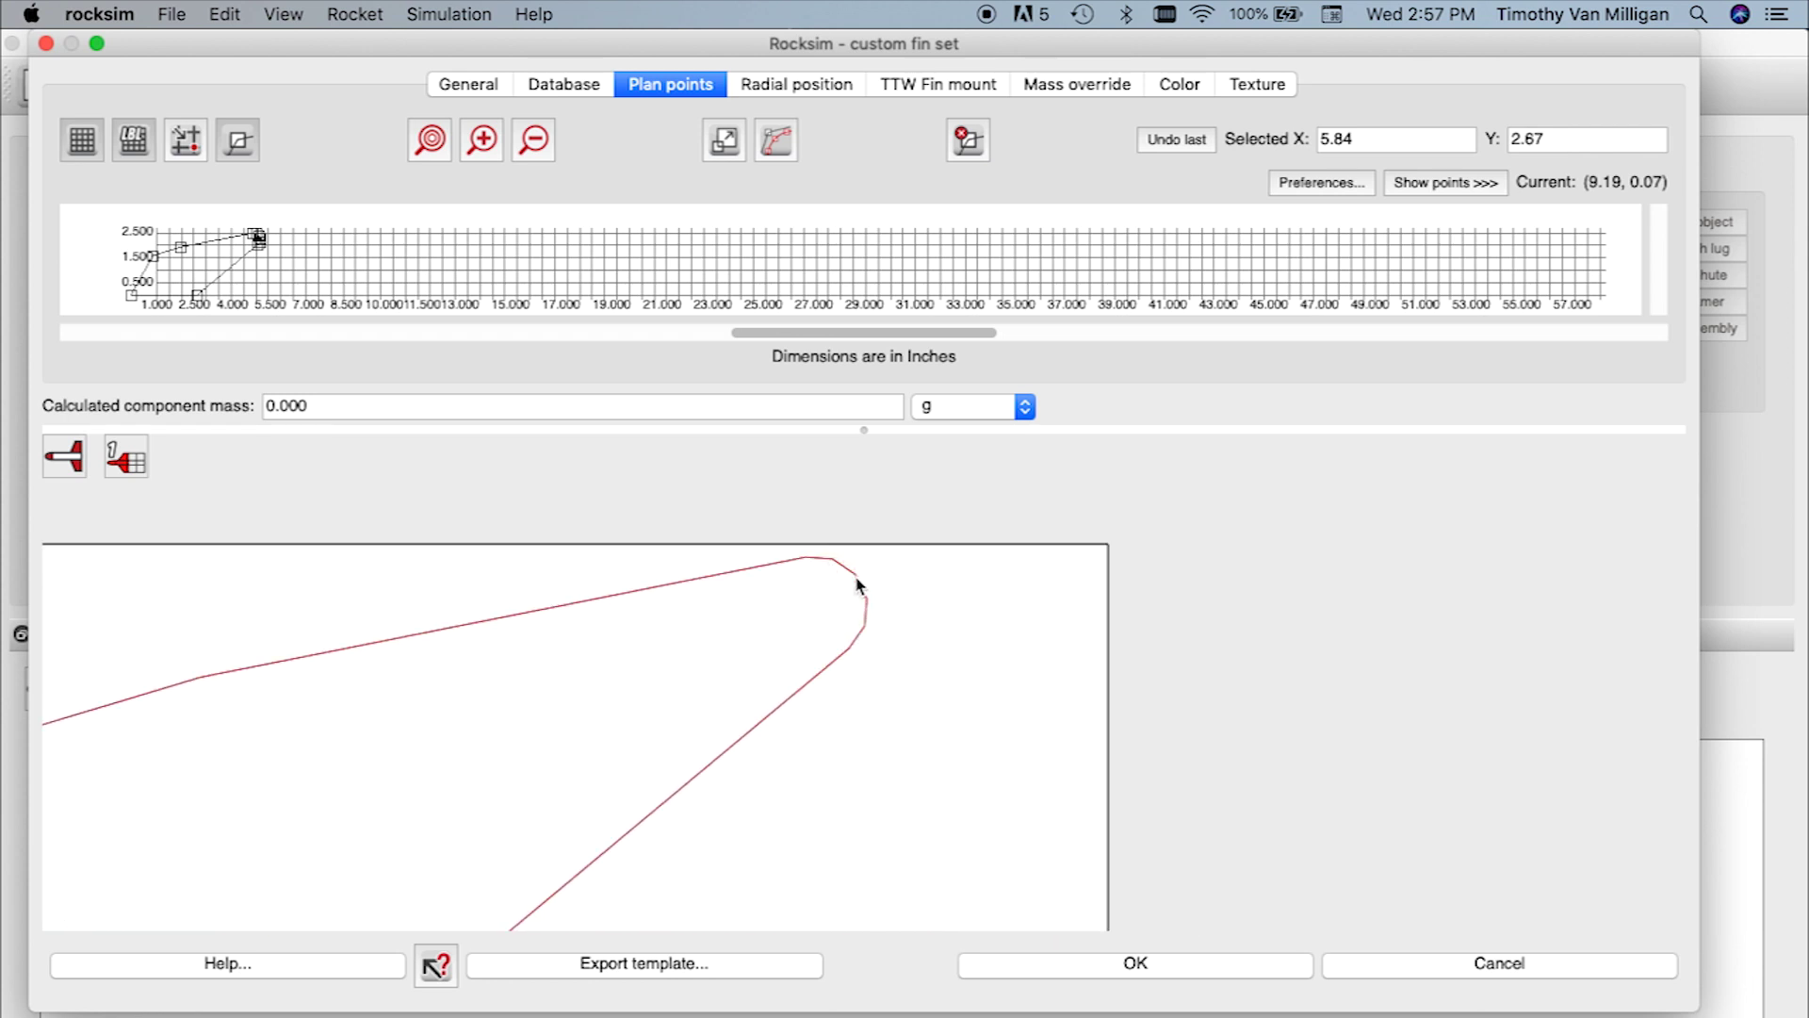
pyautogui.rightClick(825, 768)
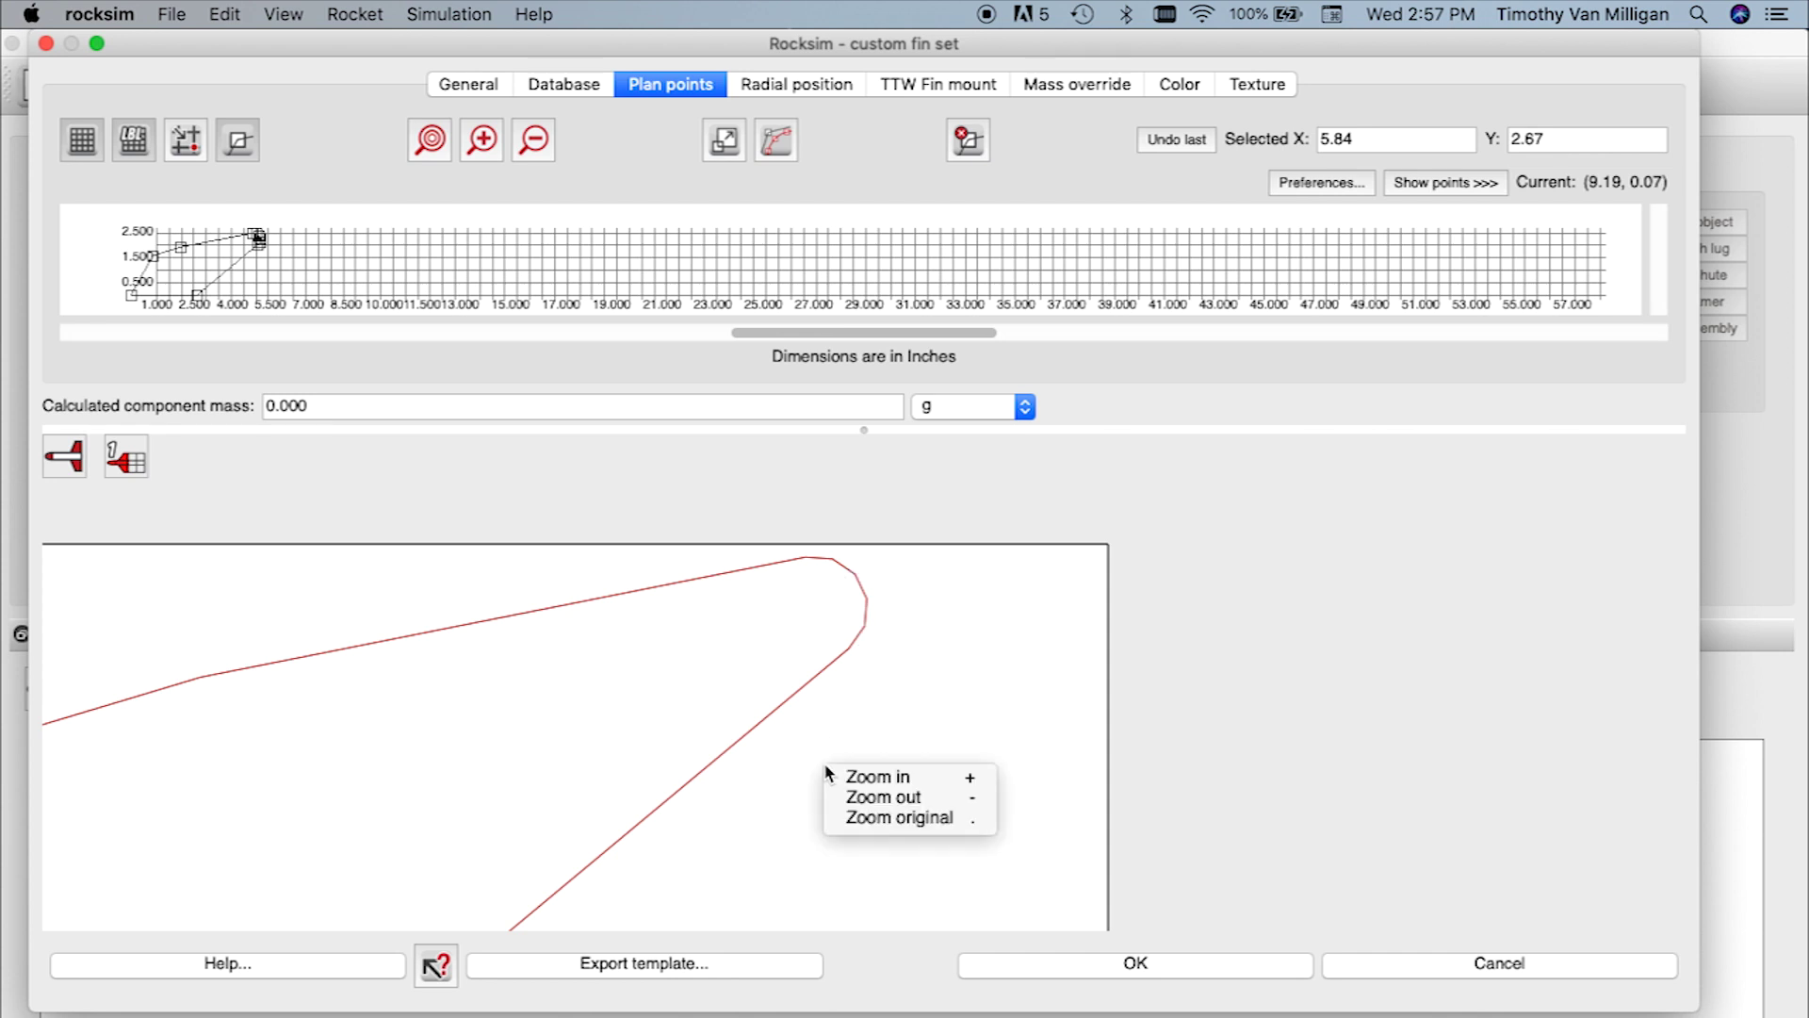
pyautogui.click(856, 820)
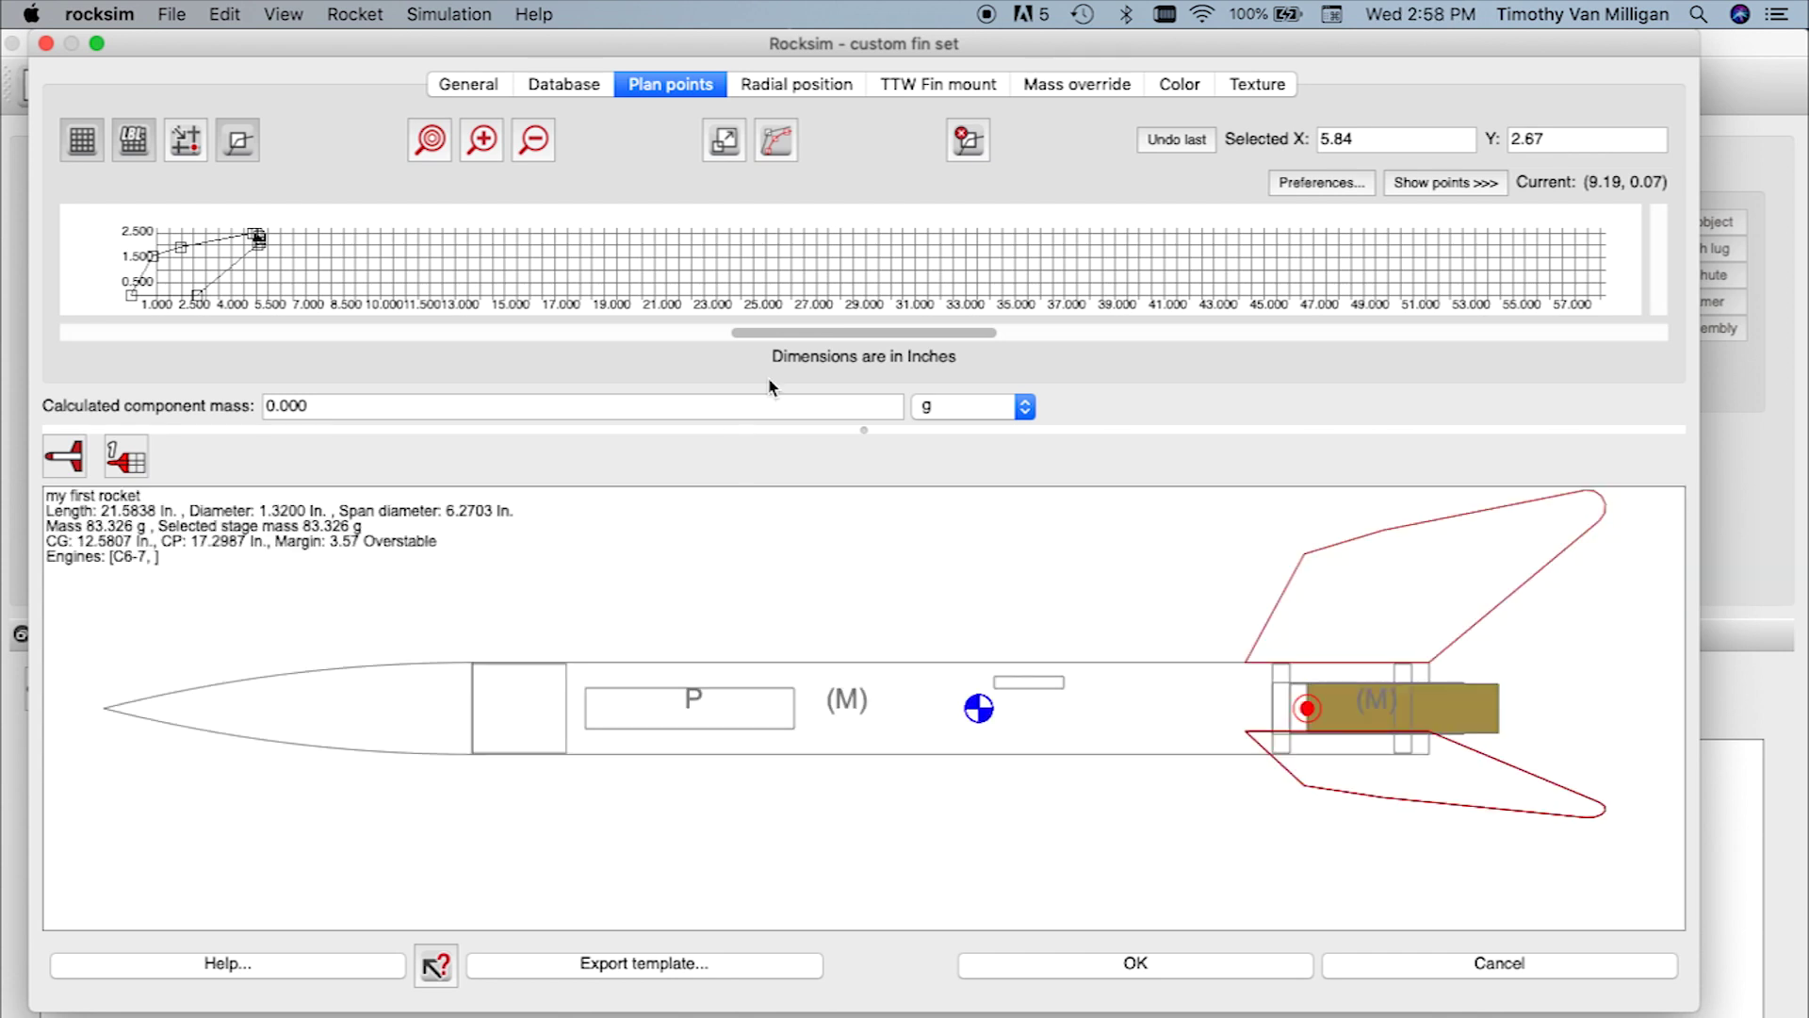
pyautogui.moveTo(865, 438); pyautogui.dragTo(865, 630)
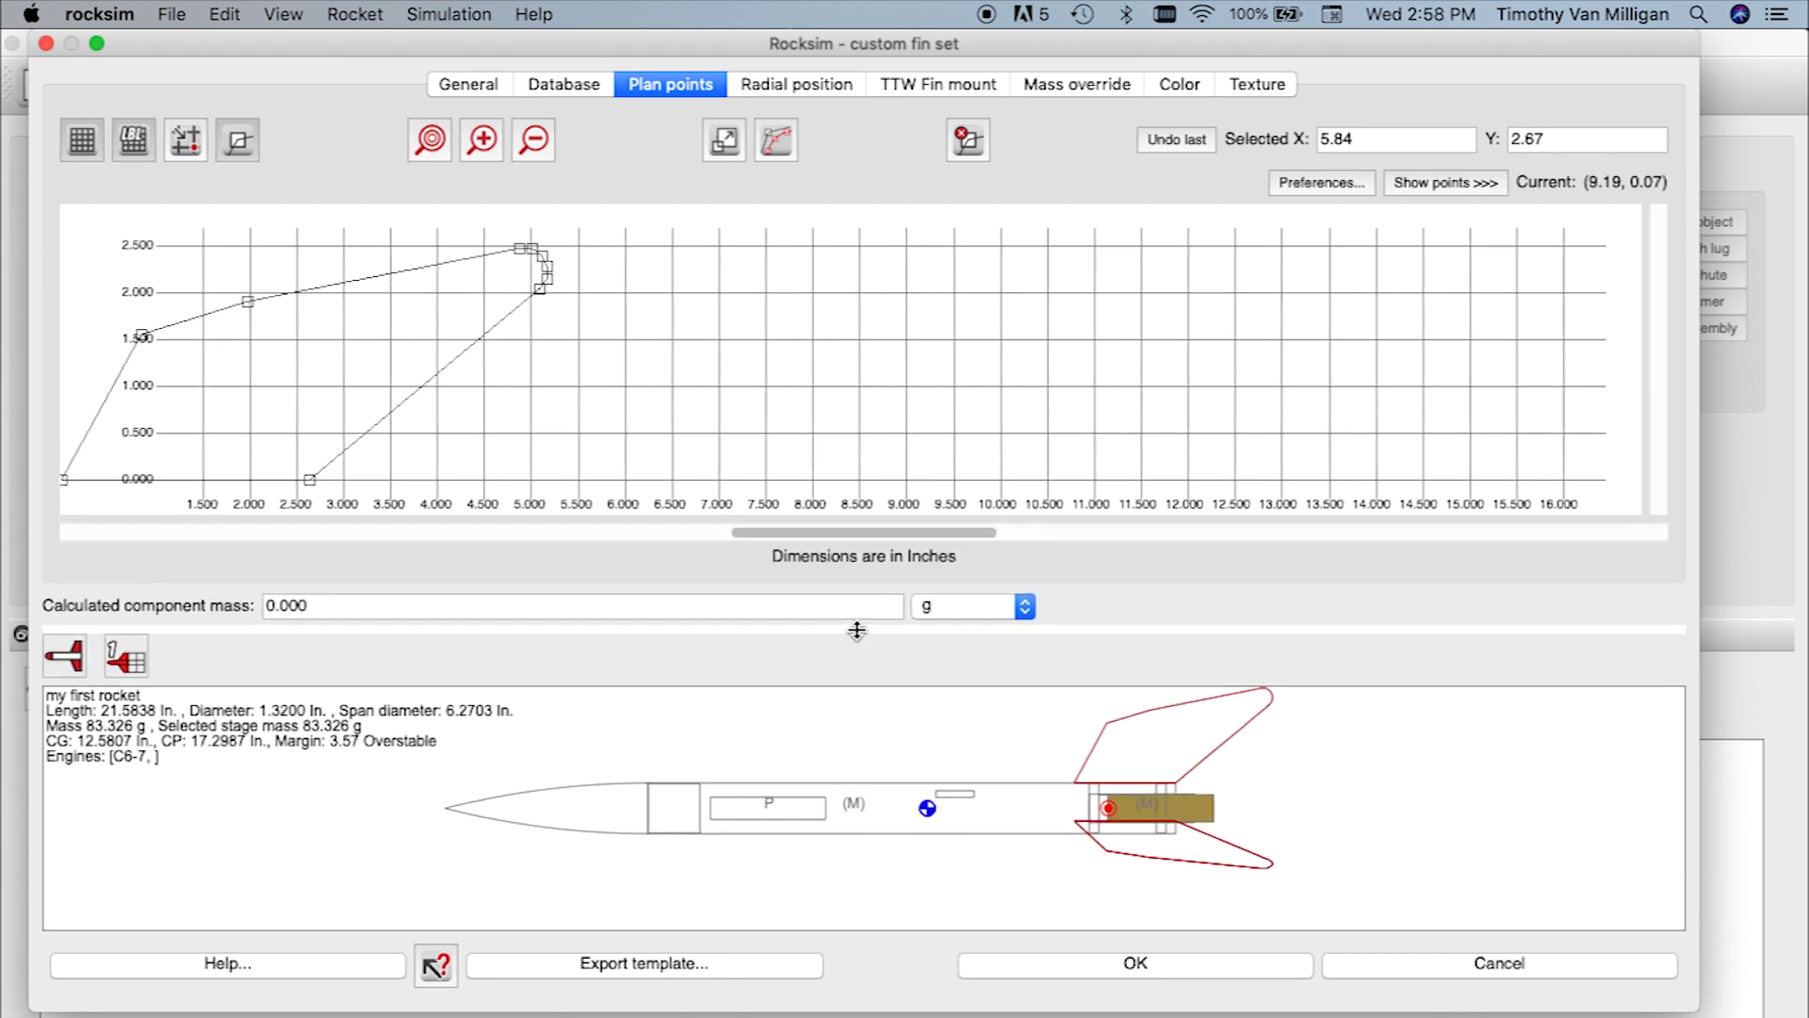
# Step: Scale all fin plan points by a factor of 2 to double the fin size
pyautogui.click(722, 143)
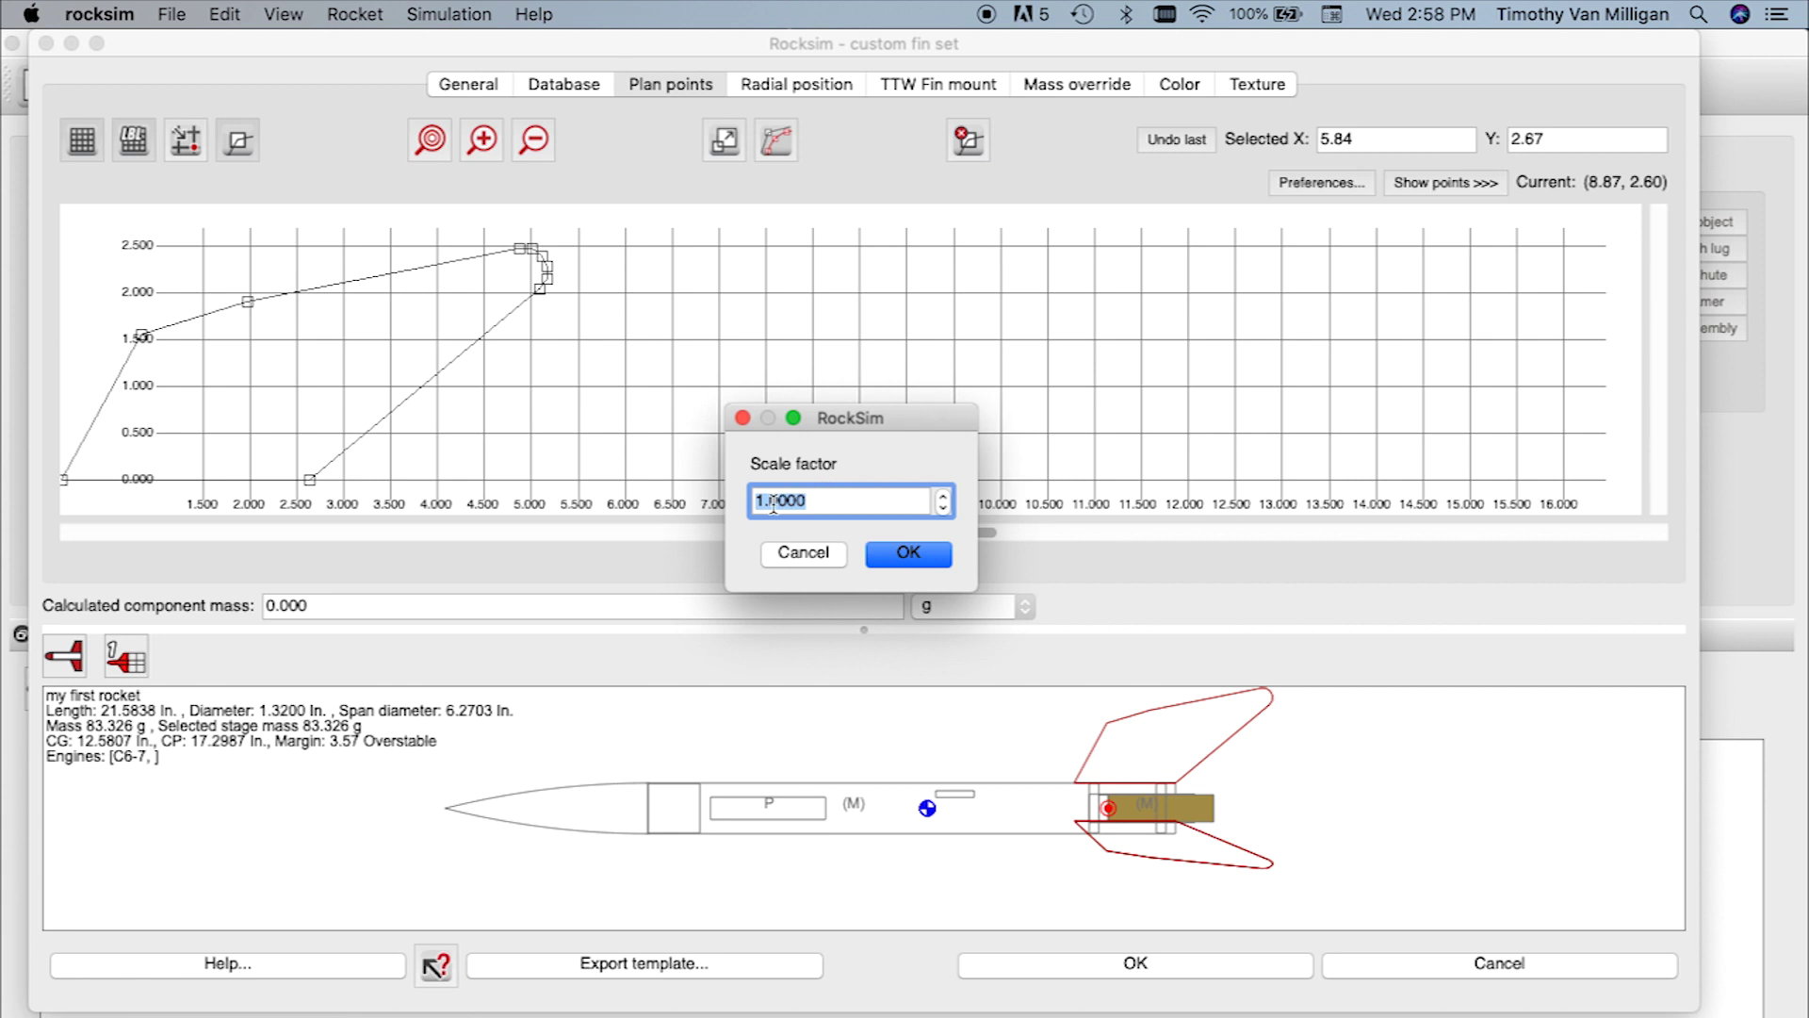
pyautogui.click(763, 500)
pyautogui.press('BackSpace')
pyautogui.write('2')
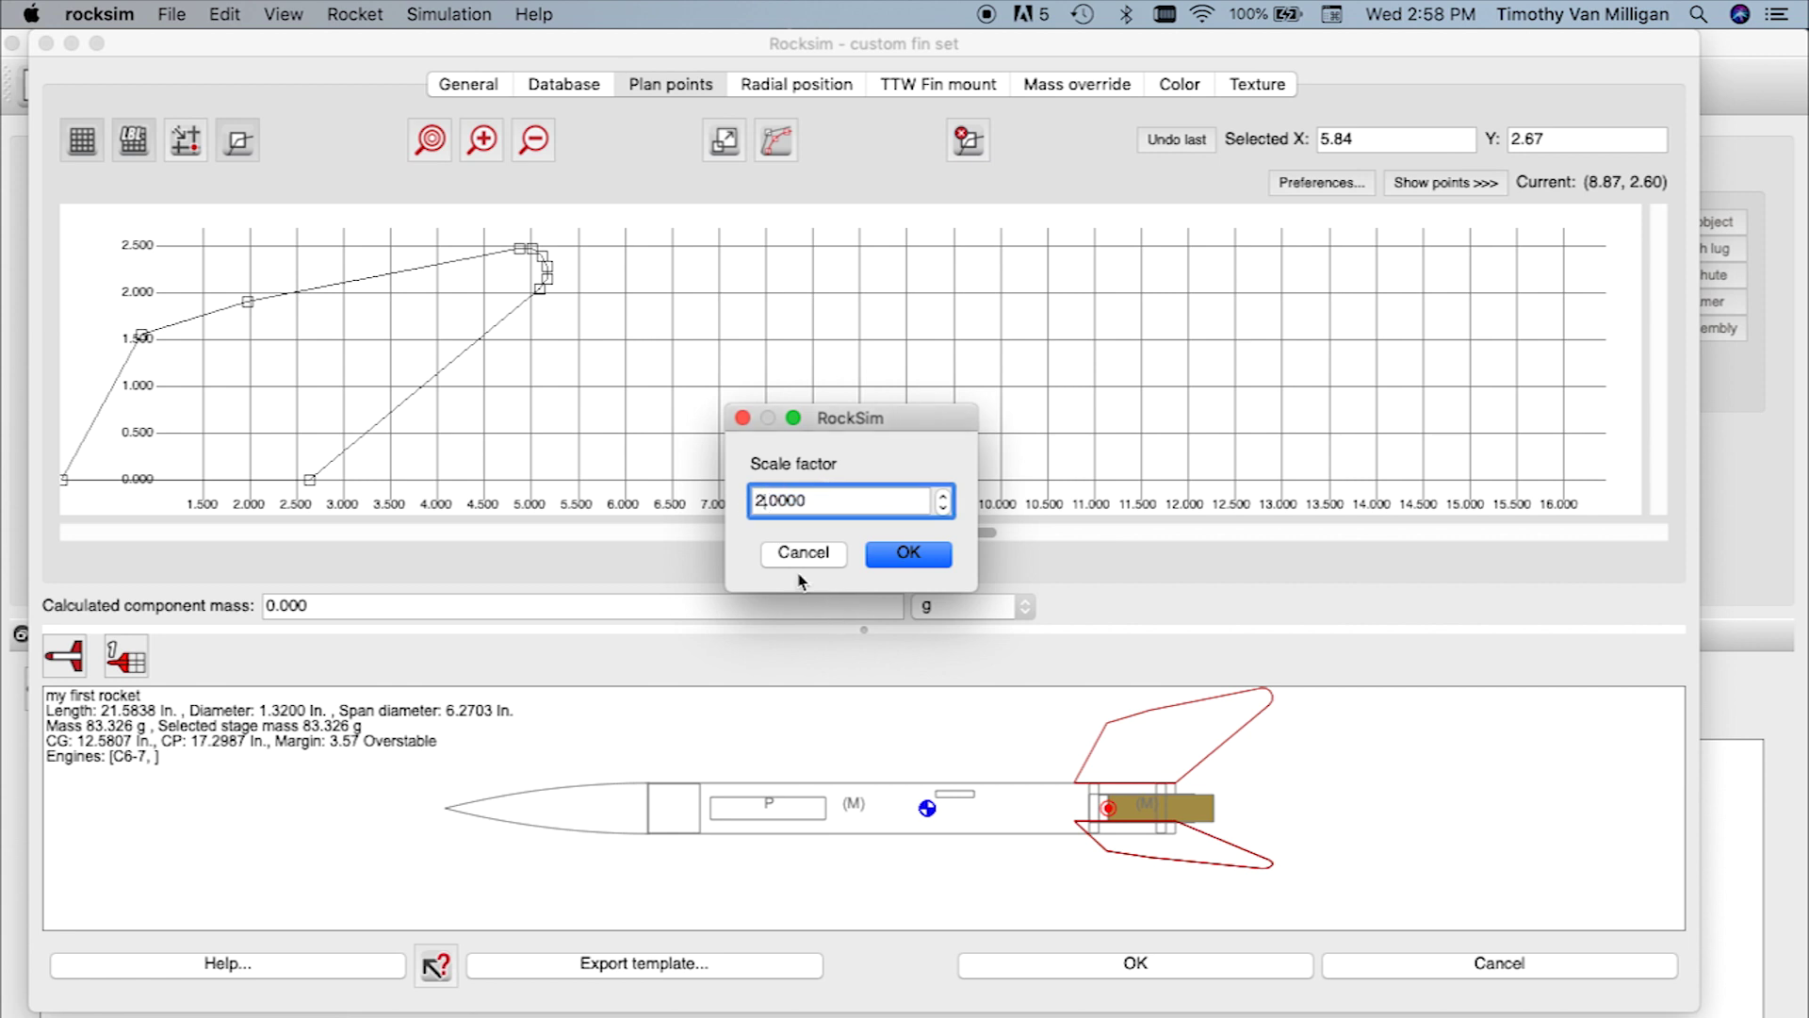
pyautogui.click(911, 557)
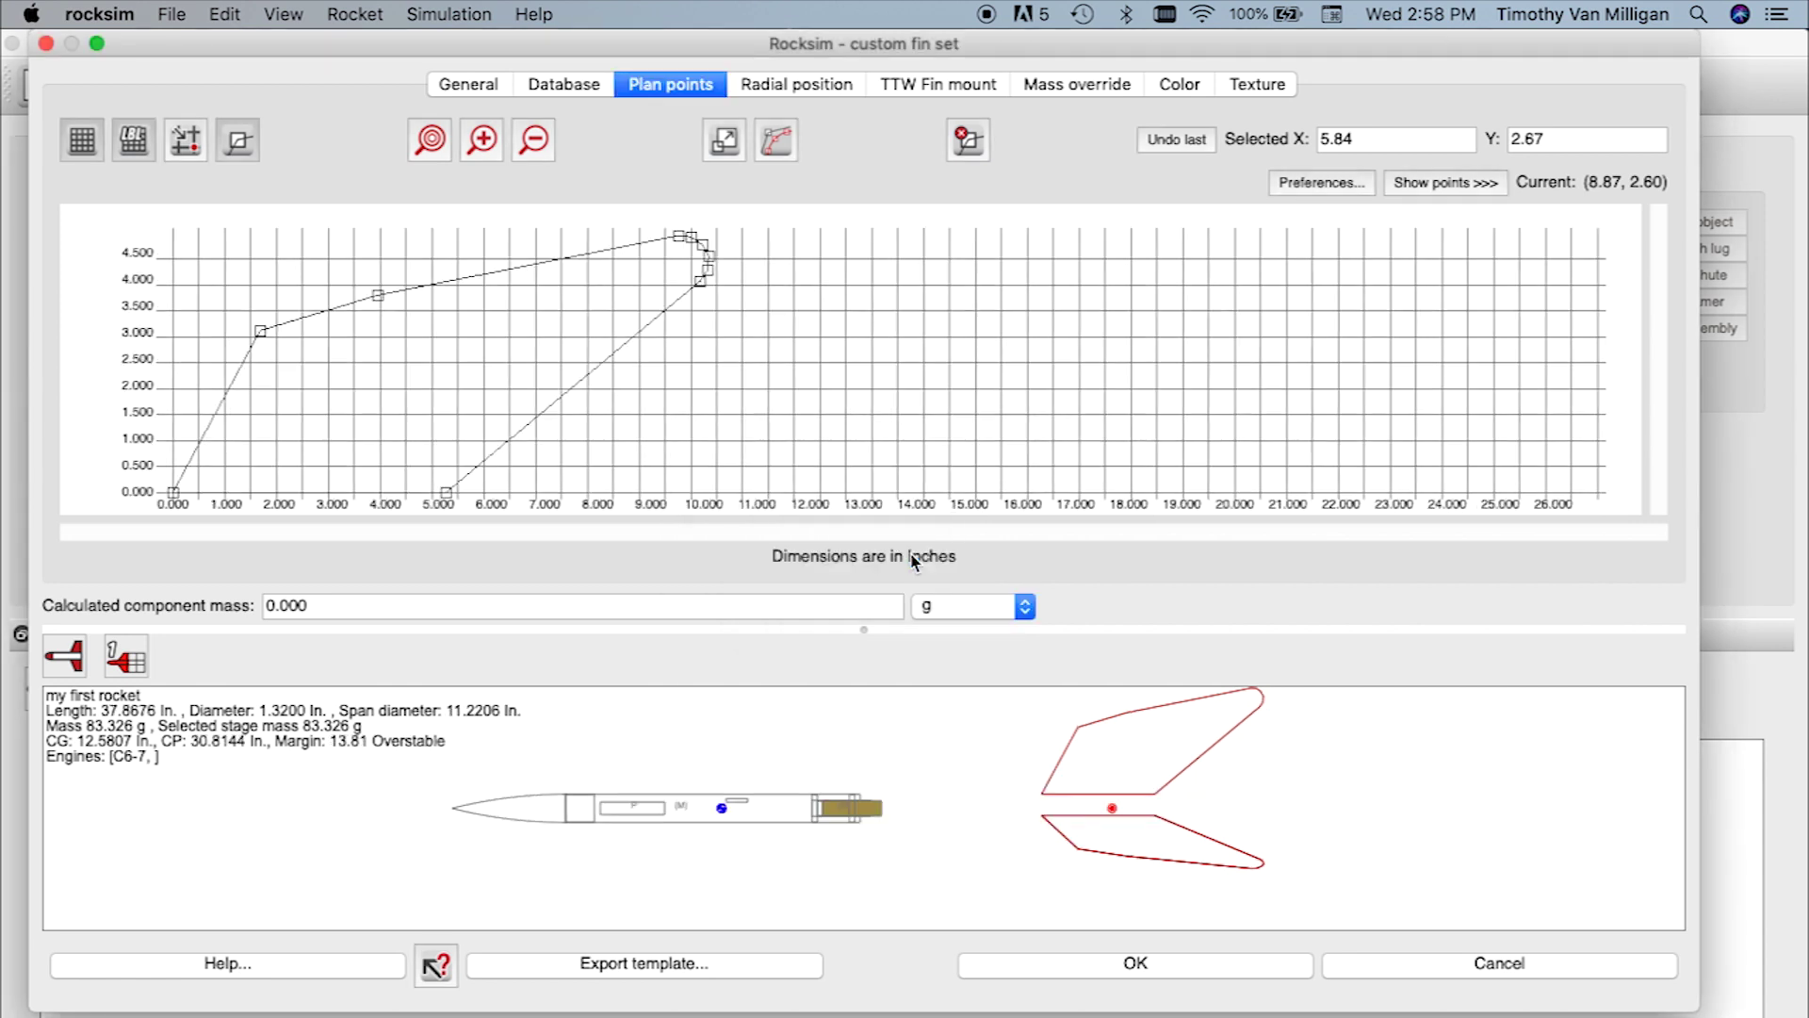
pyautogui.click(478, 88)
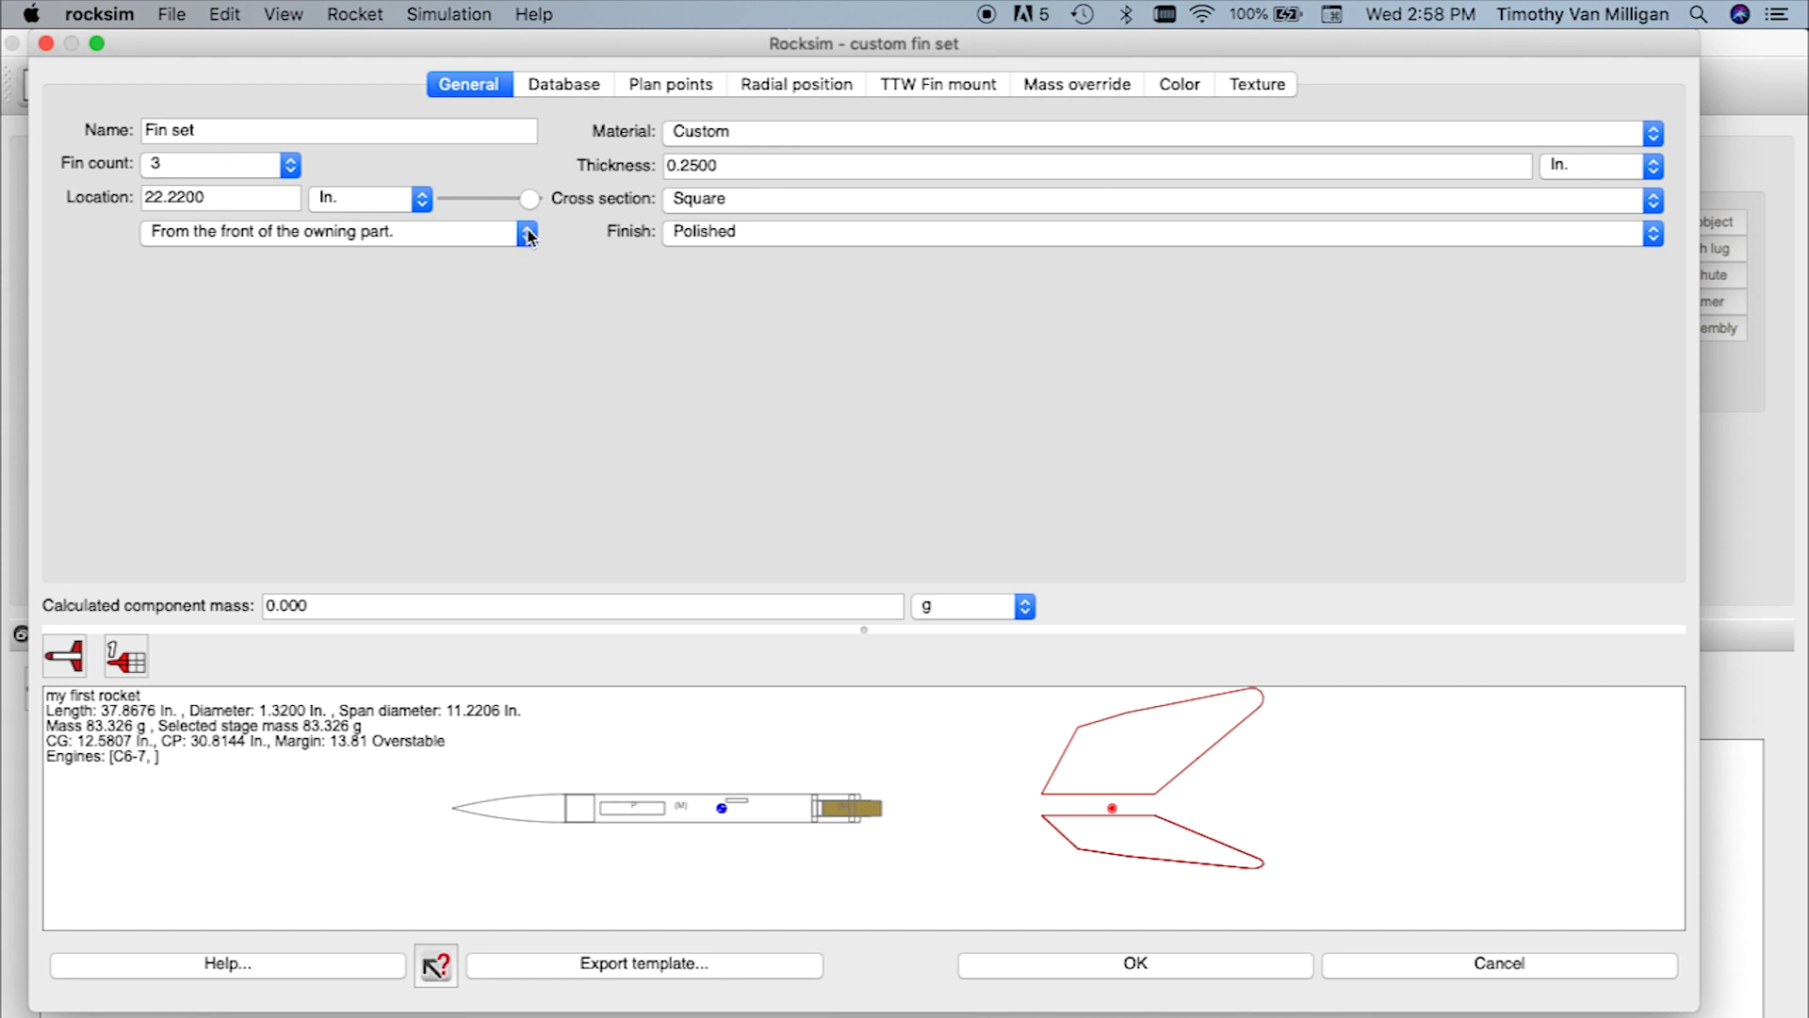
# Step: Locate the fin set at 0 in. measured from the base of the owning tube
pyautogui.click(259, 233)
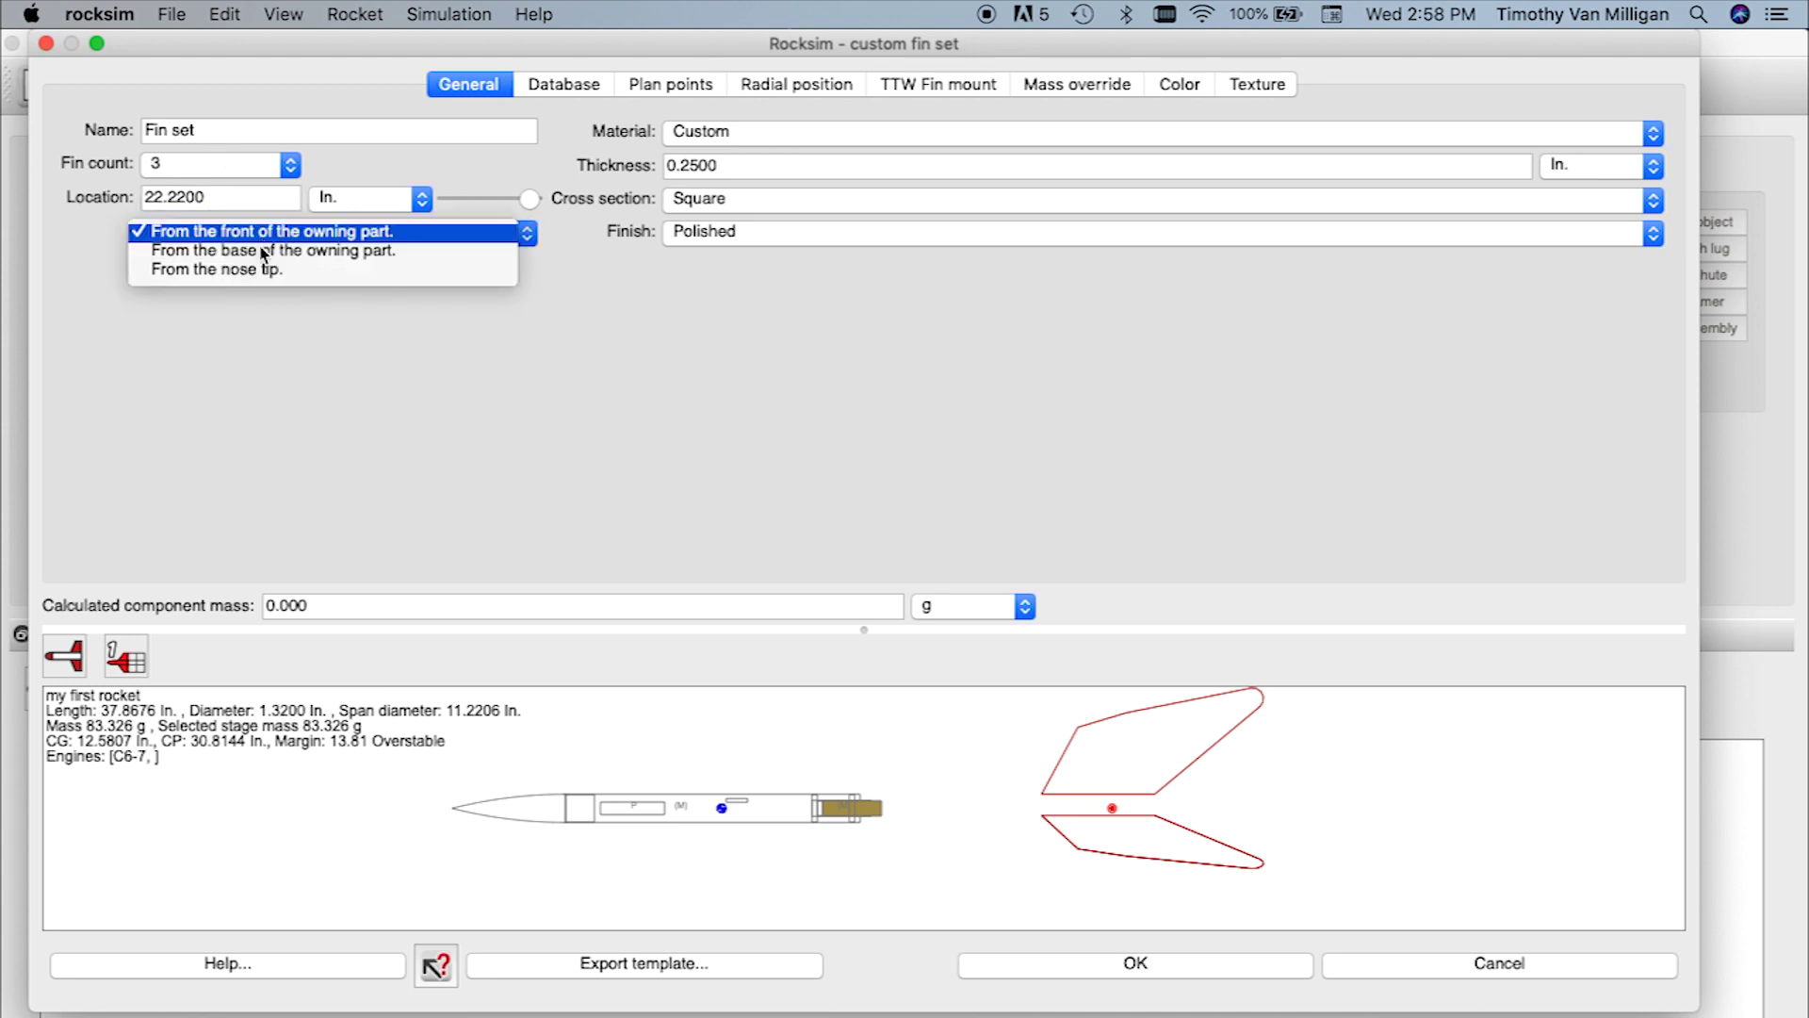
pyautogui.click(258, 251)
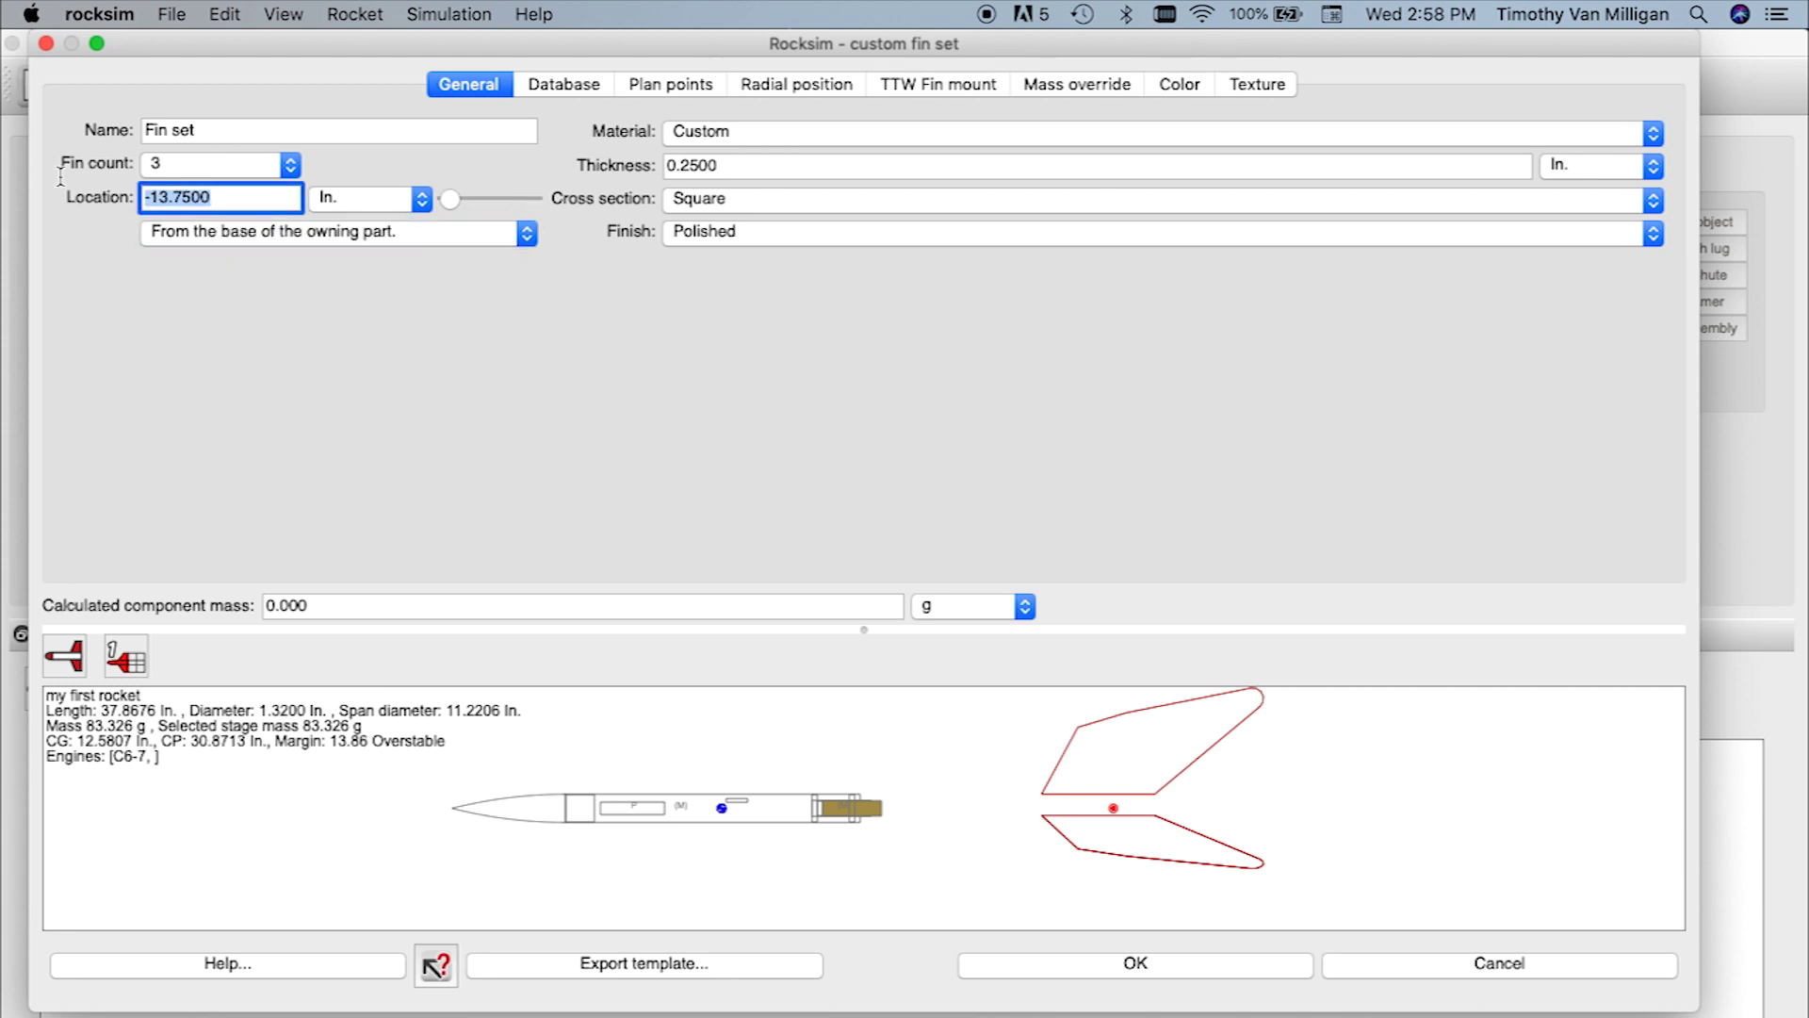
pyautogui.write('0')
pyautogui.press('Tab')
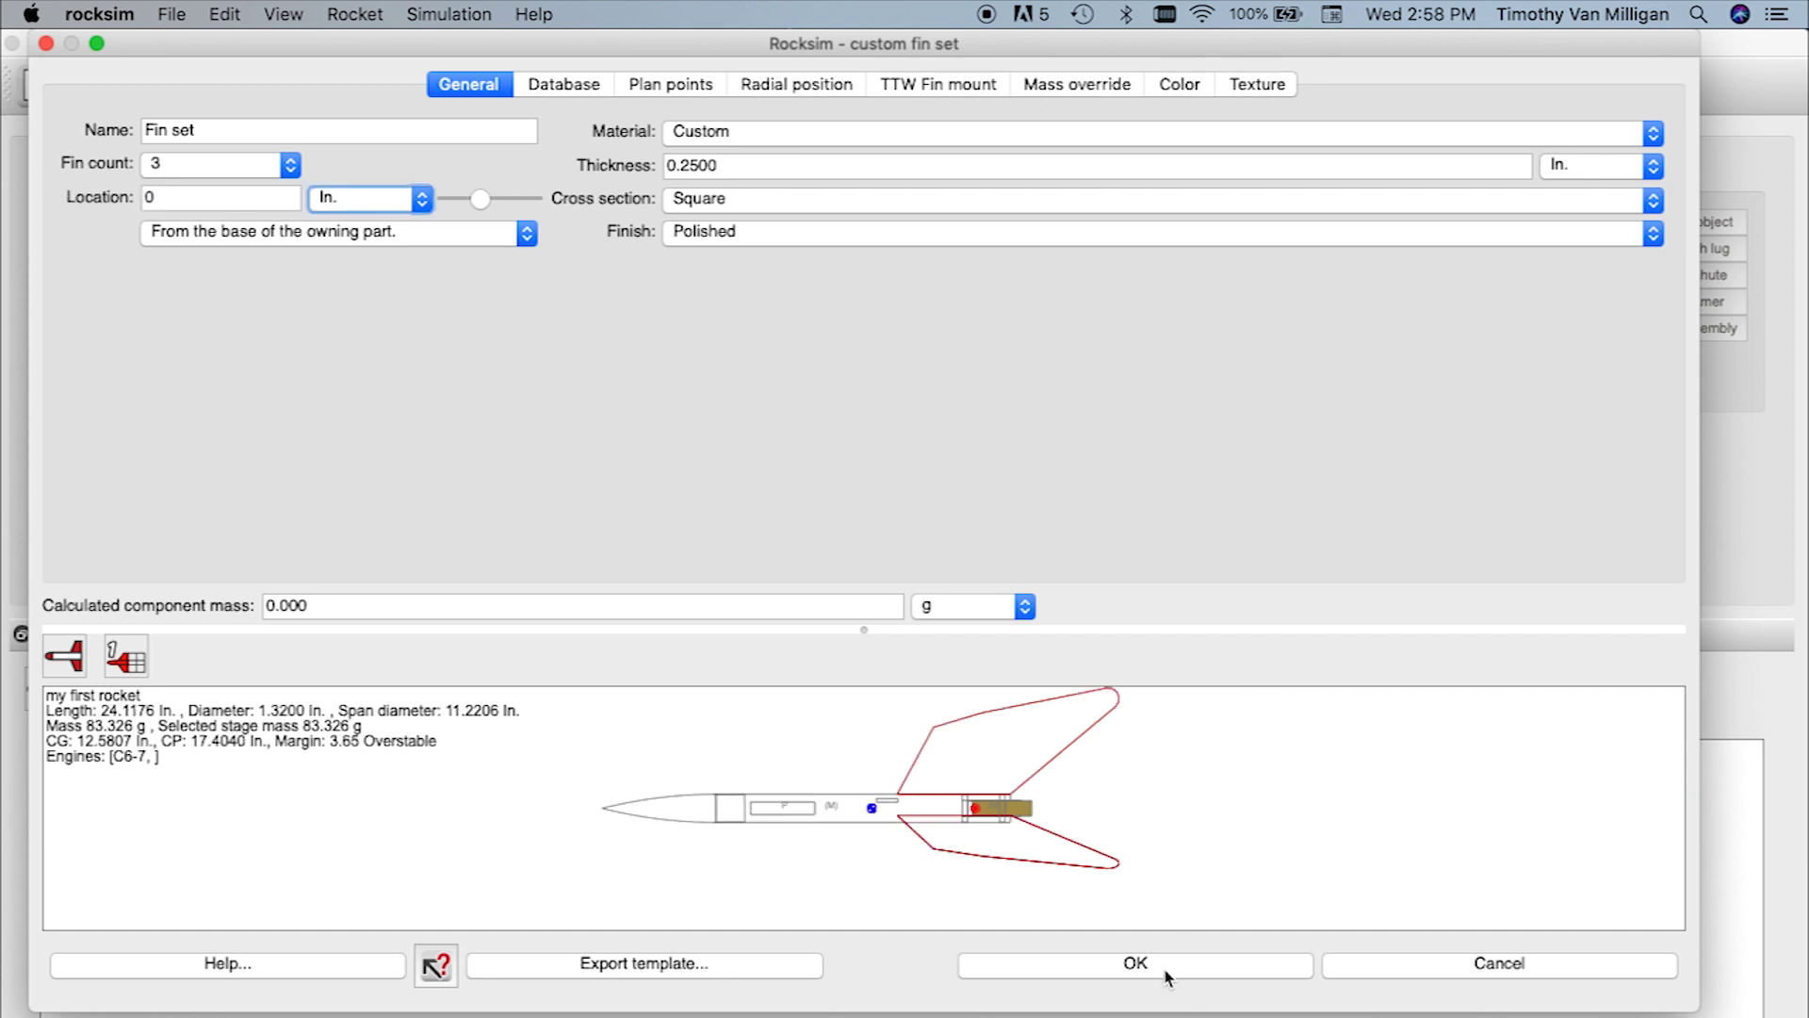
pyautogui.click(672, 87)
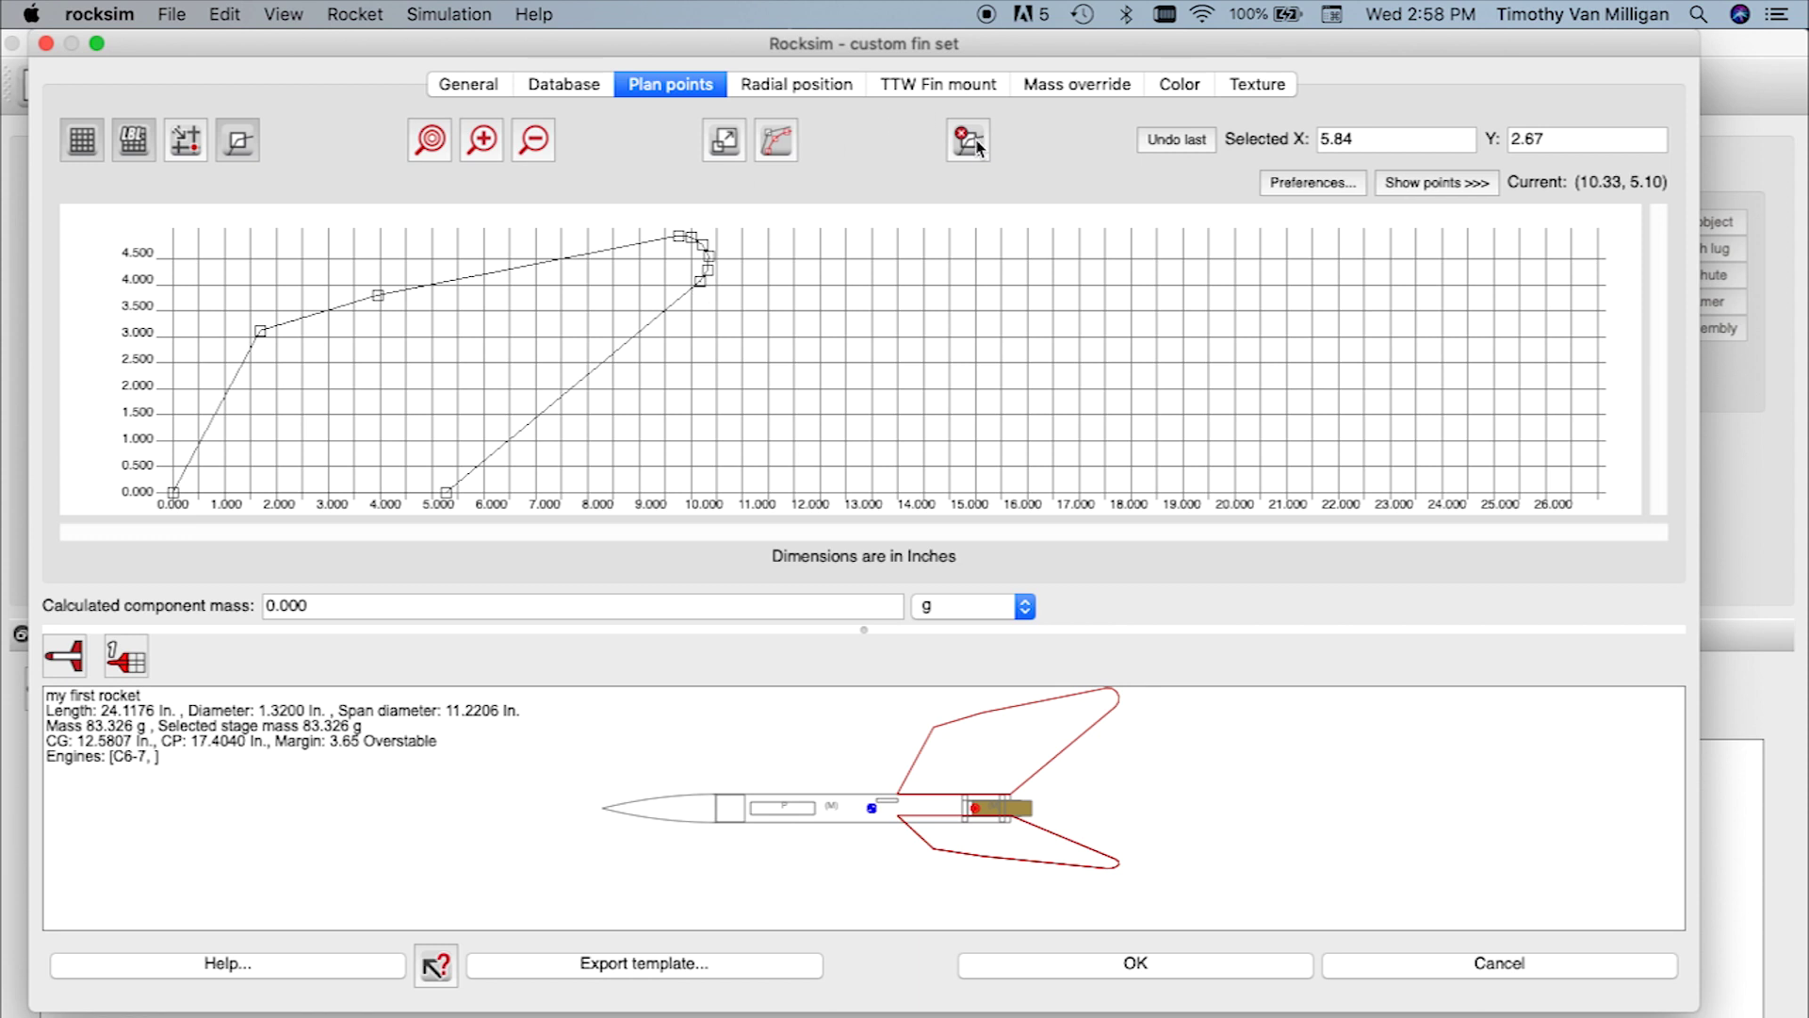
# Step: Scale all fin points by 0.5, then raise the leading-edge point to (1.91, 2.09)
pyautogui.click(727, 144)
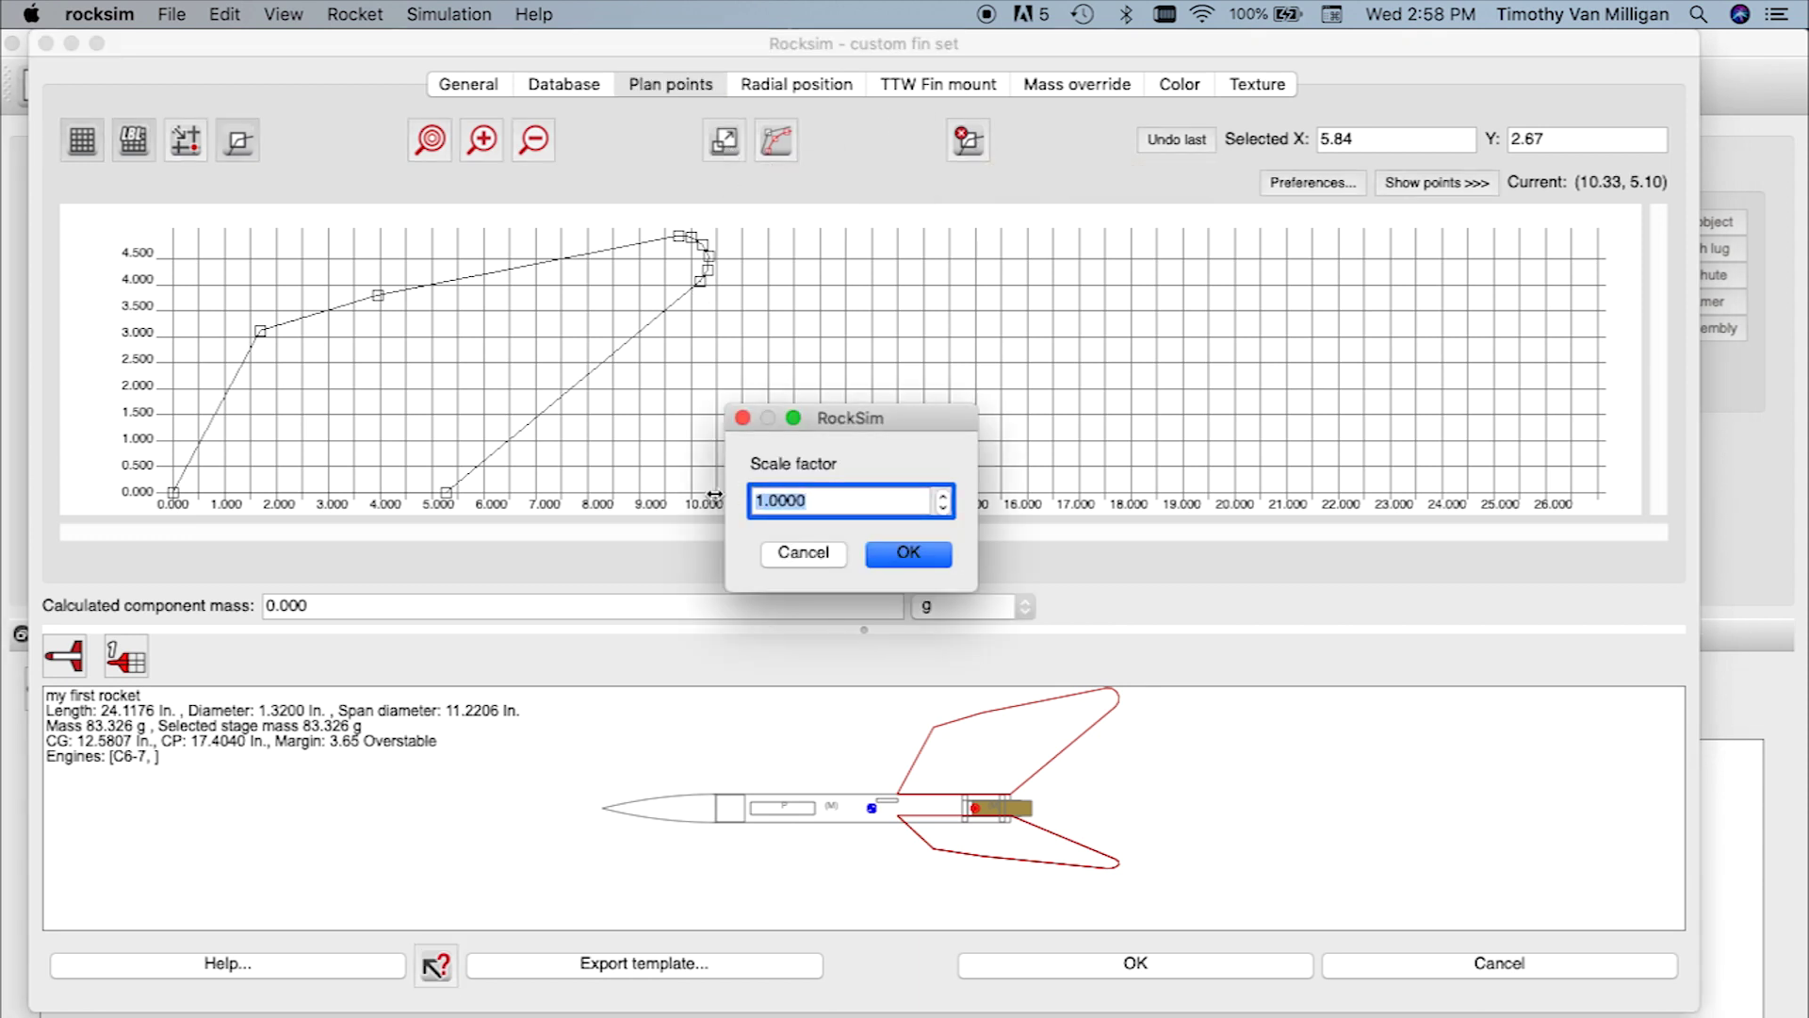
pyautogui.write('.5')
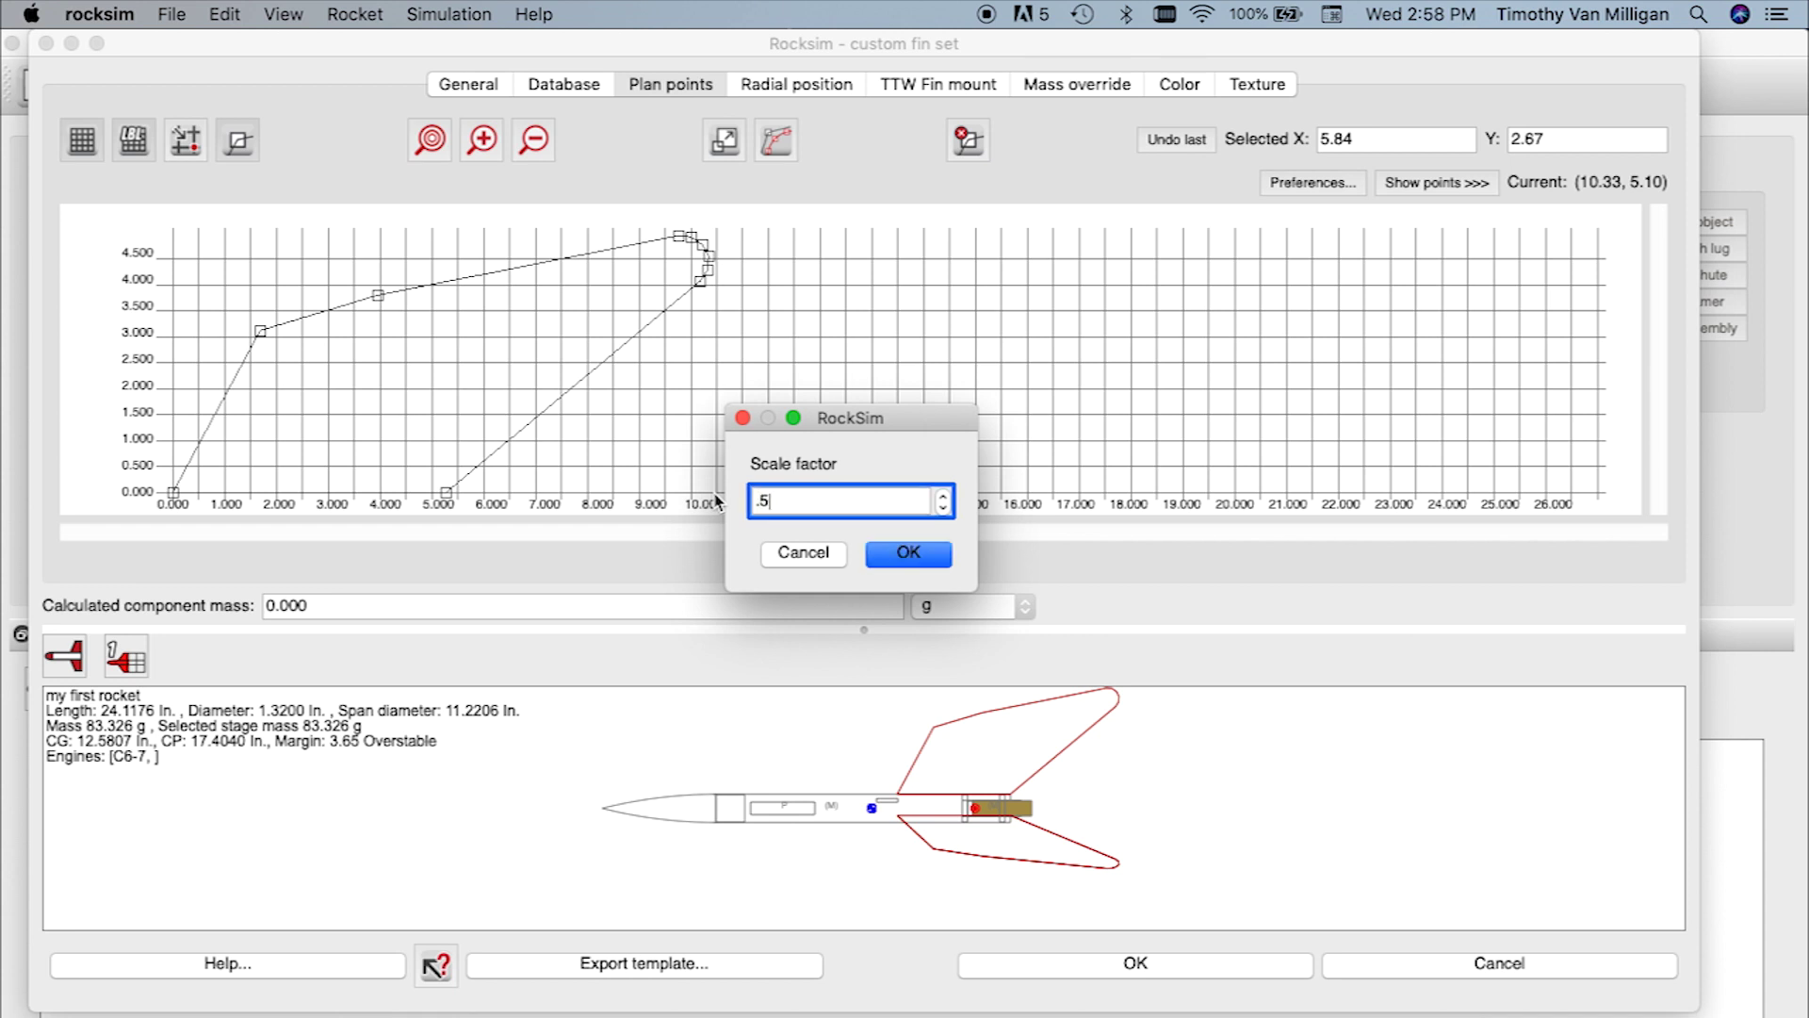
pyautogui.click(908, 555)
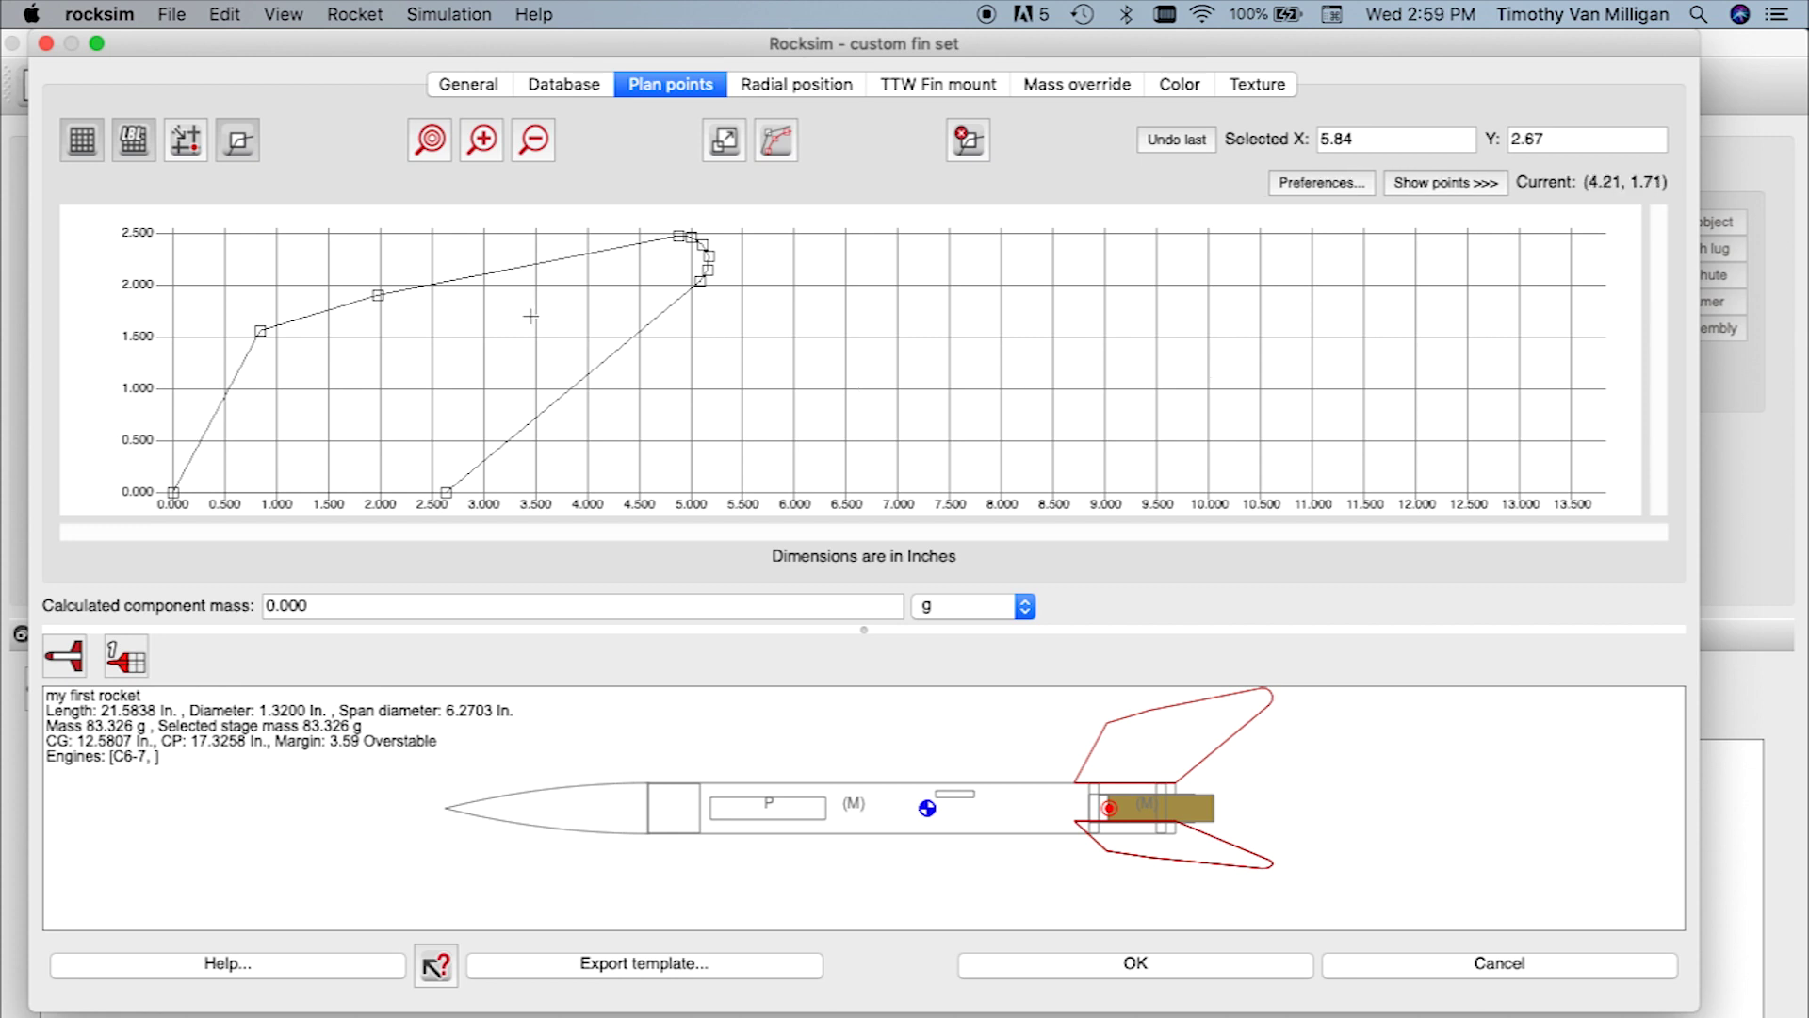
pyautogui.moveTo(380, 298); pyautogui.dragTo(373, 279)
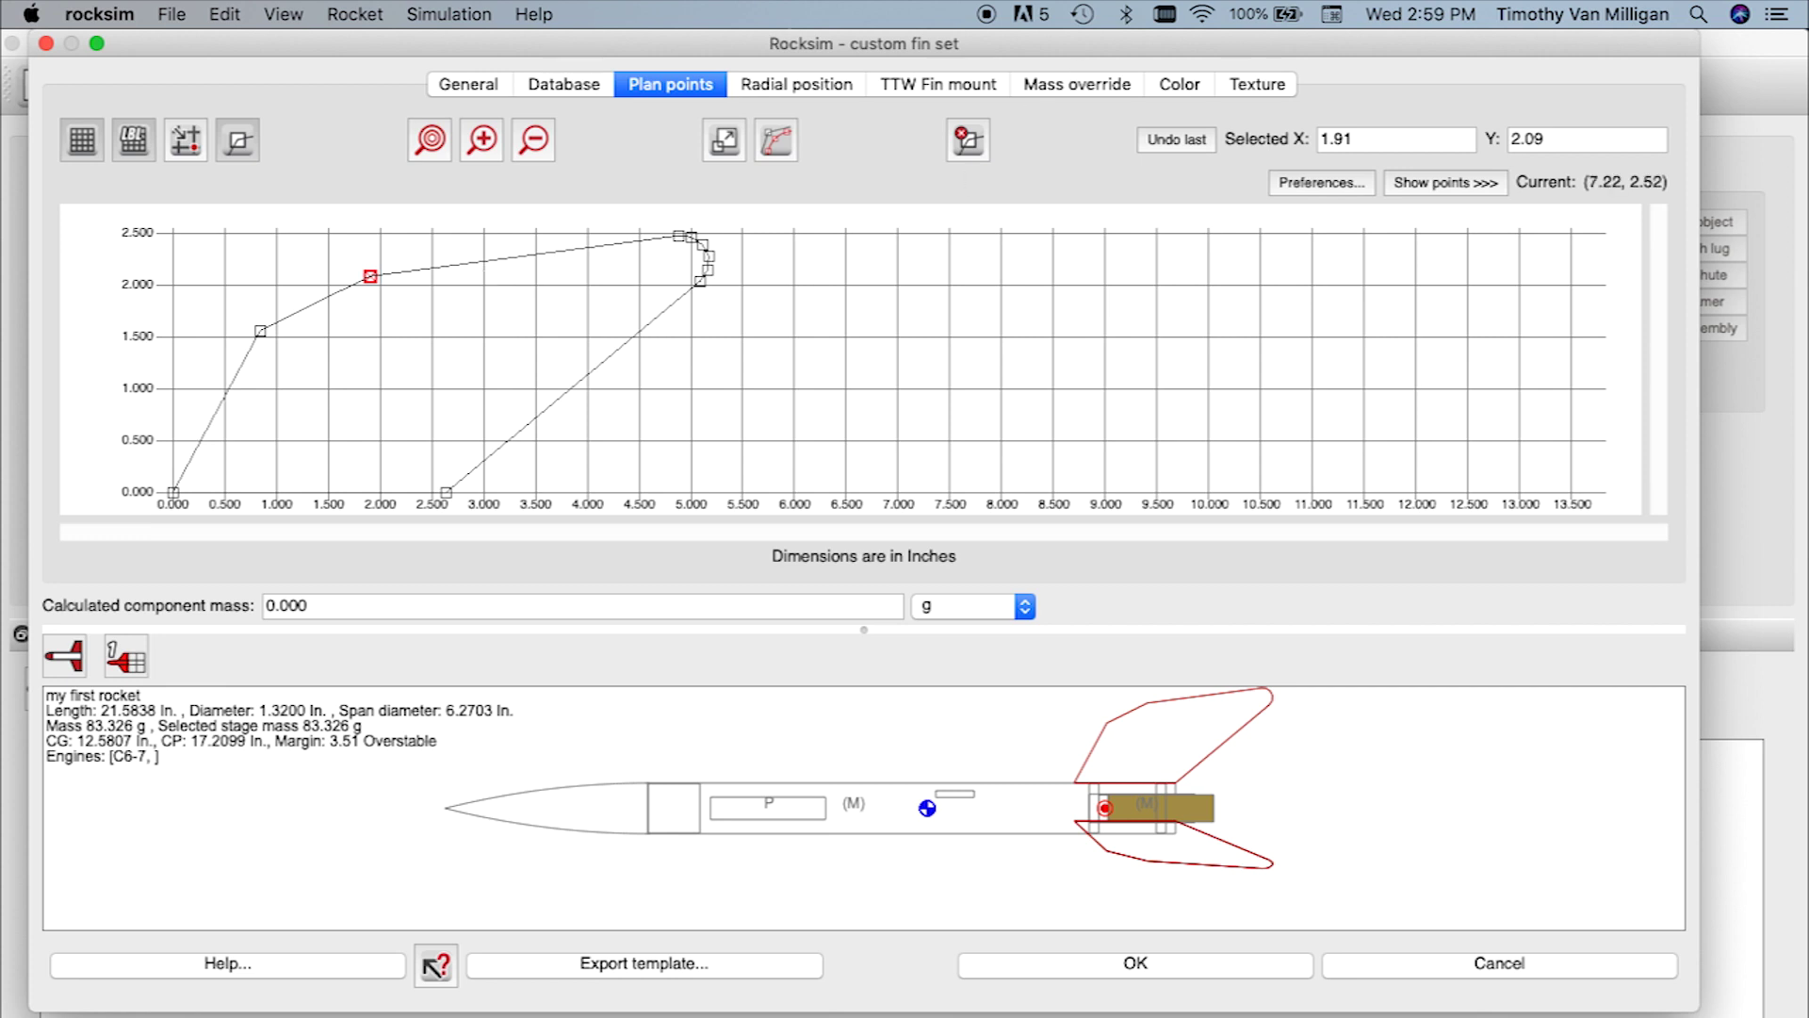
# Step: Switch from RockSim over to Safari
pyautogui.press('super+Tab')
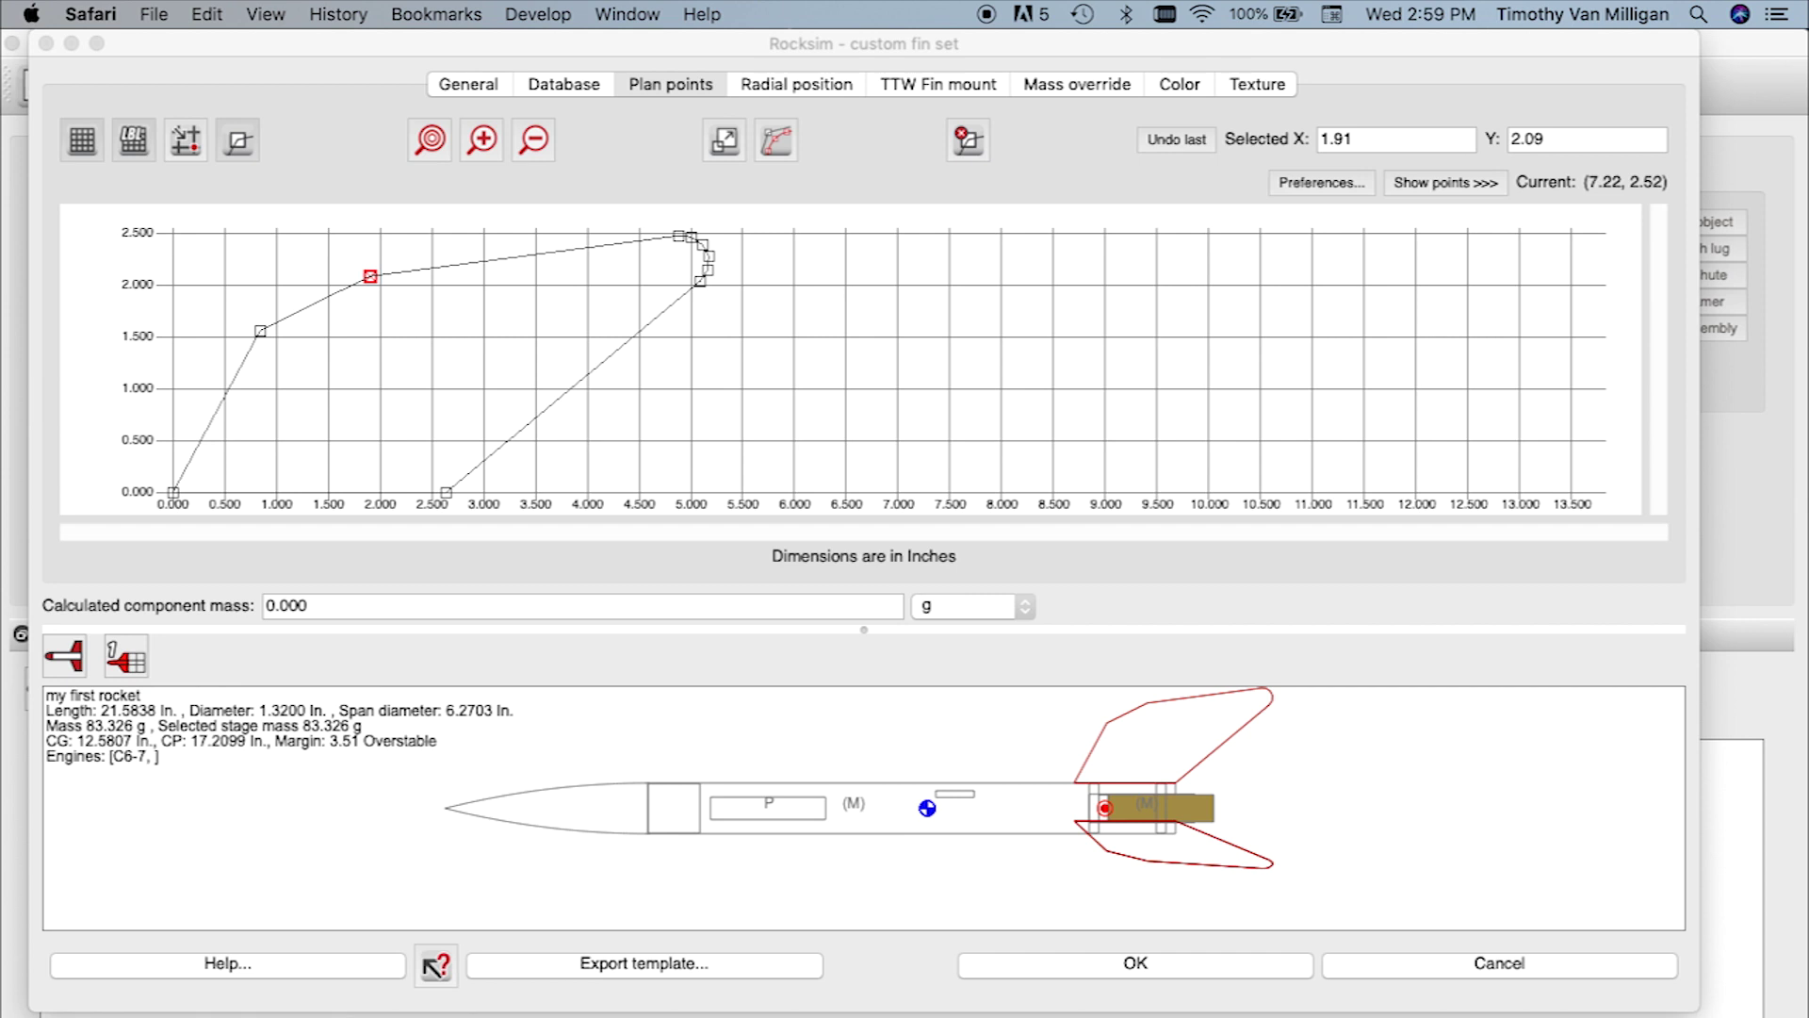
# Step: Bring the Safari window with the 'Entering Custom Fins into RockSim' article forward and maximize it
pyautogui.hotkey('ctrl', 'Down')
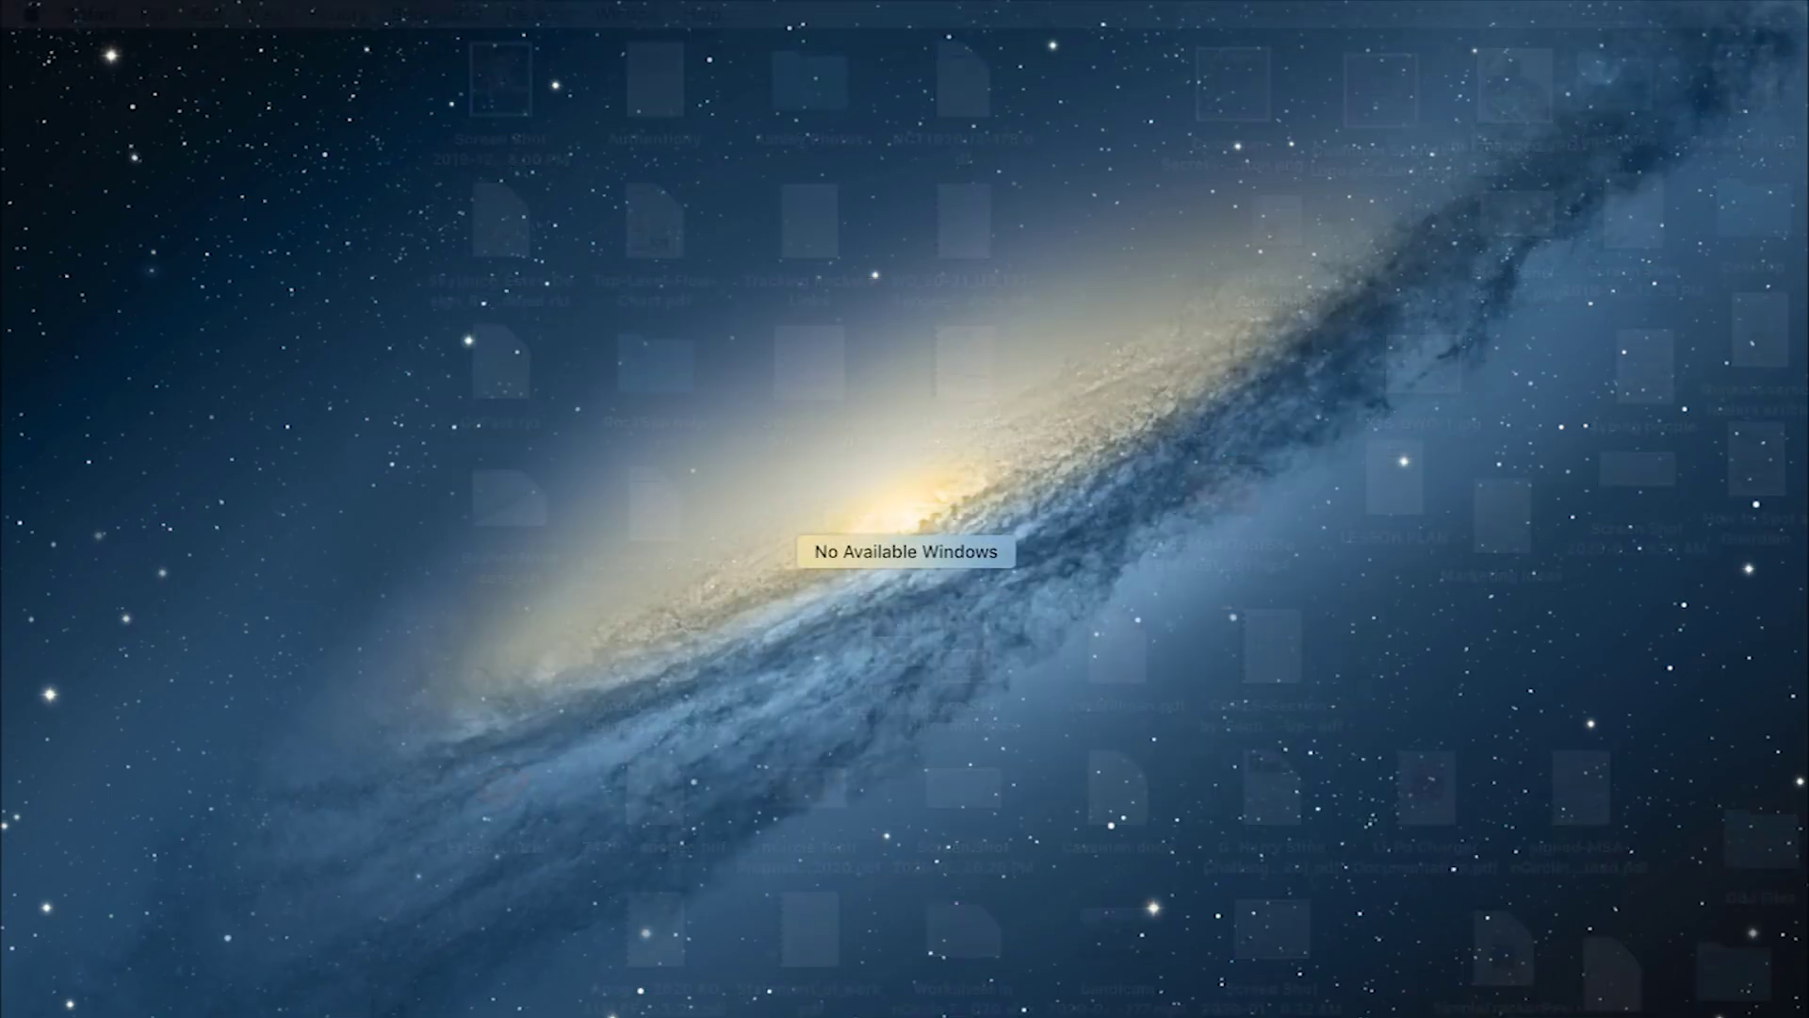
pyautogui.press('Escape')
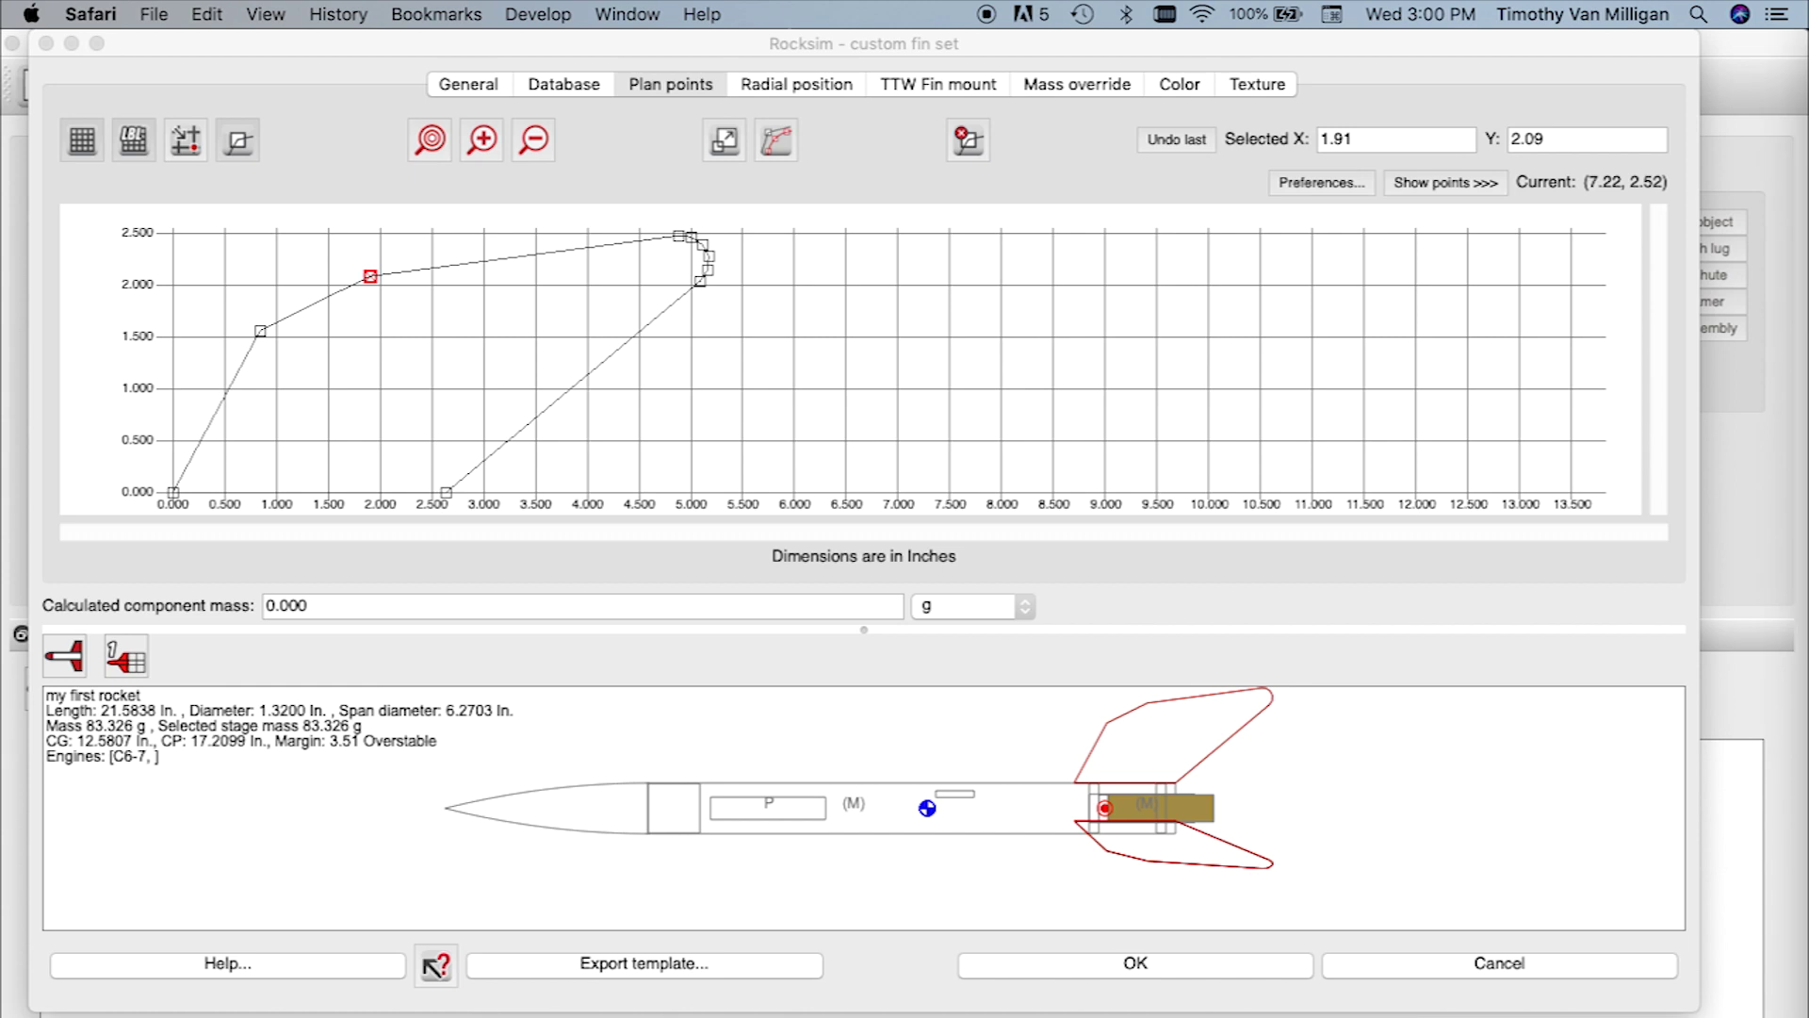
pyautogui.press('super+Tab')
pyautogui.doubleClick(965, 73)
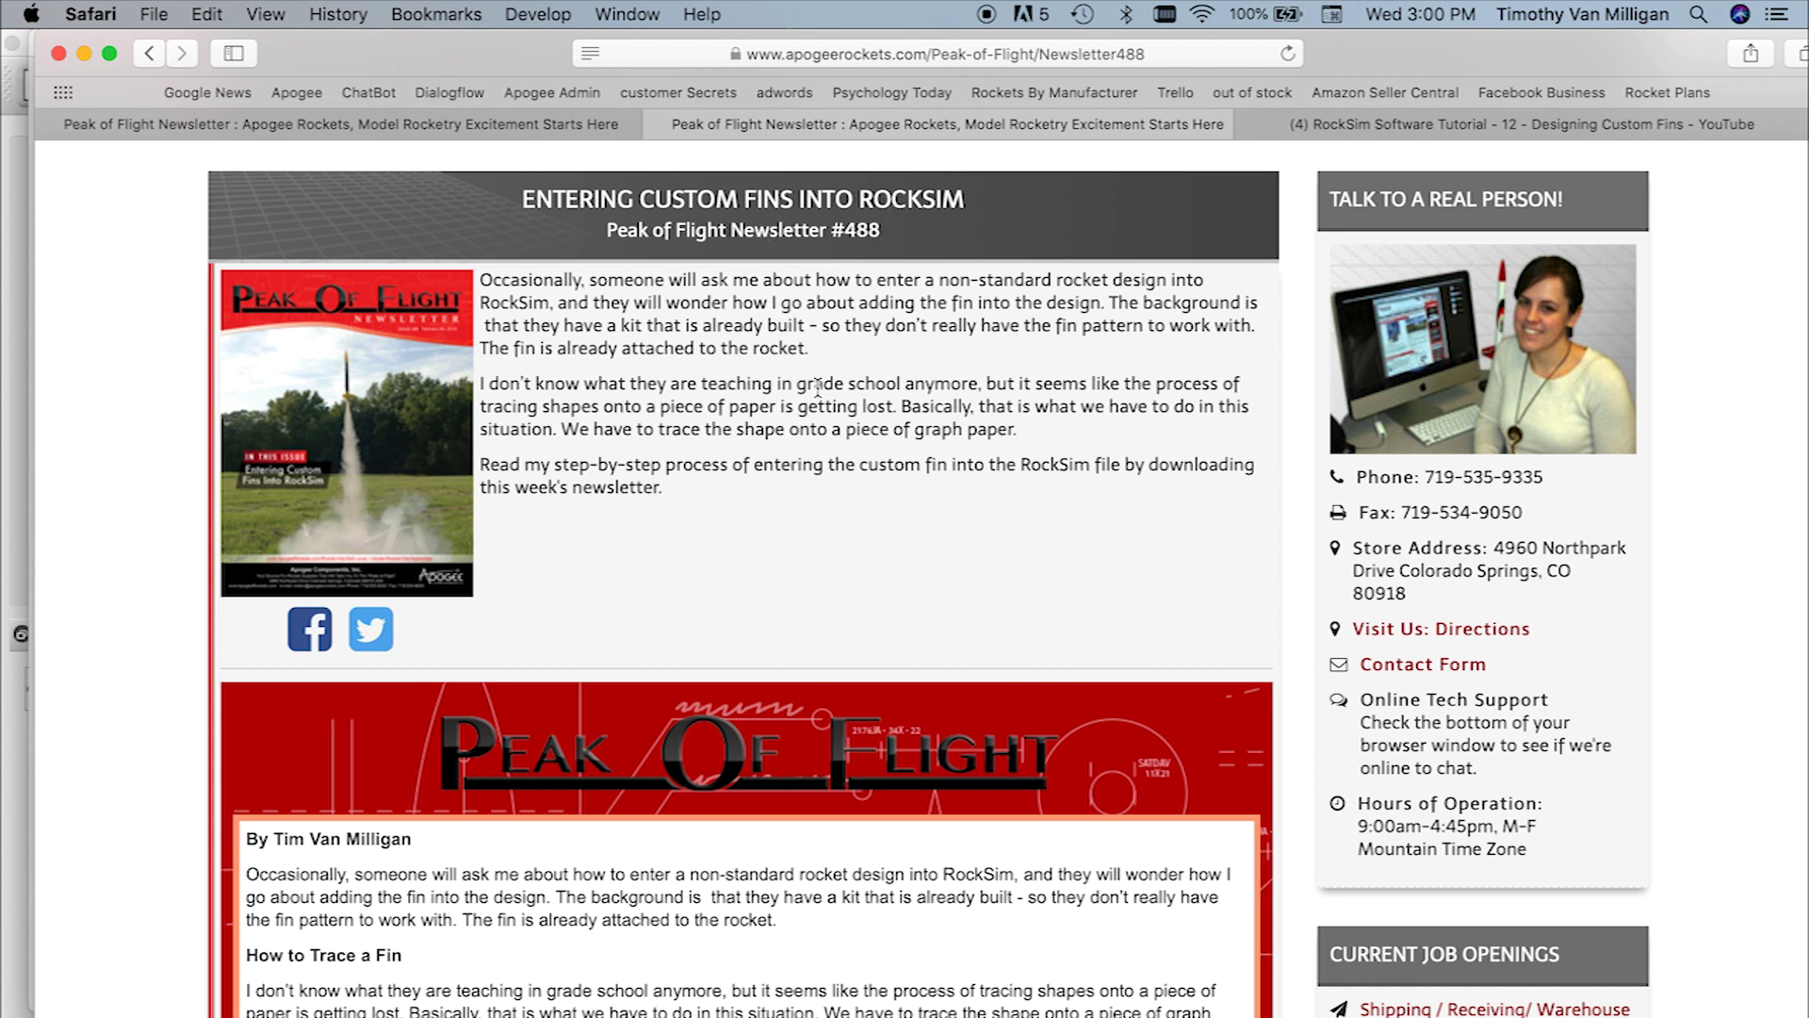
# Step: Open All Newsletters under How-To & Guides > Peak of Flight Newsletter and browse the issue list
pyautogui.scroll(3, 781, 300)
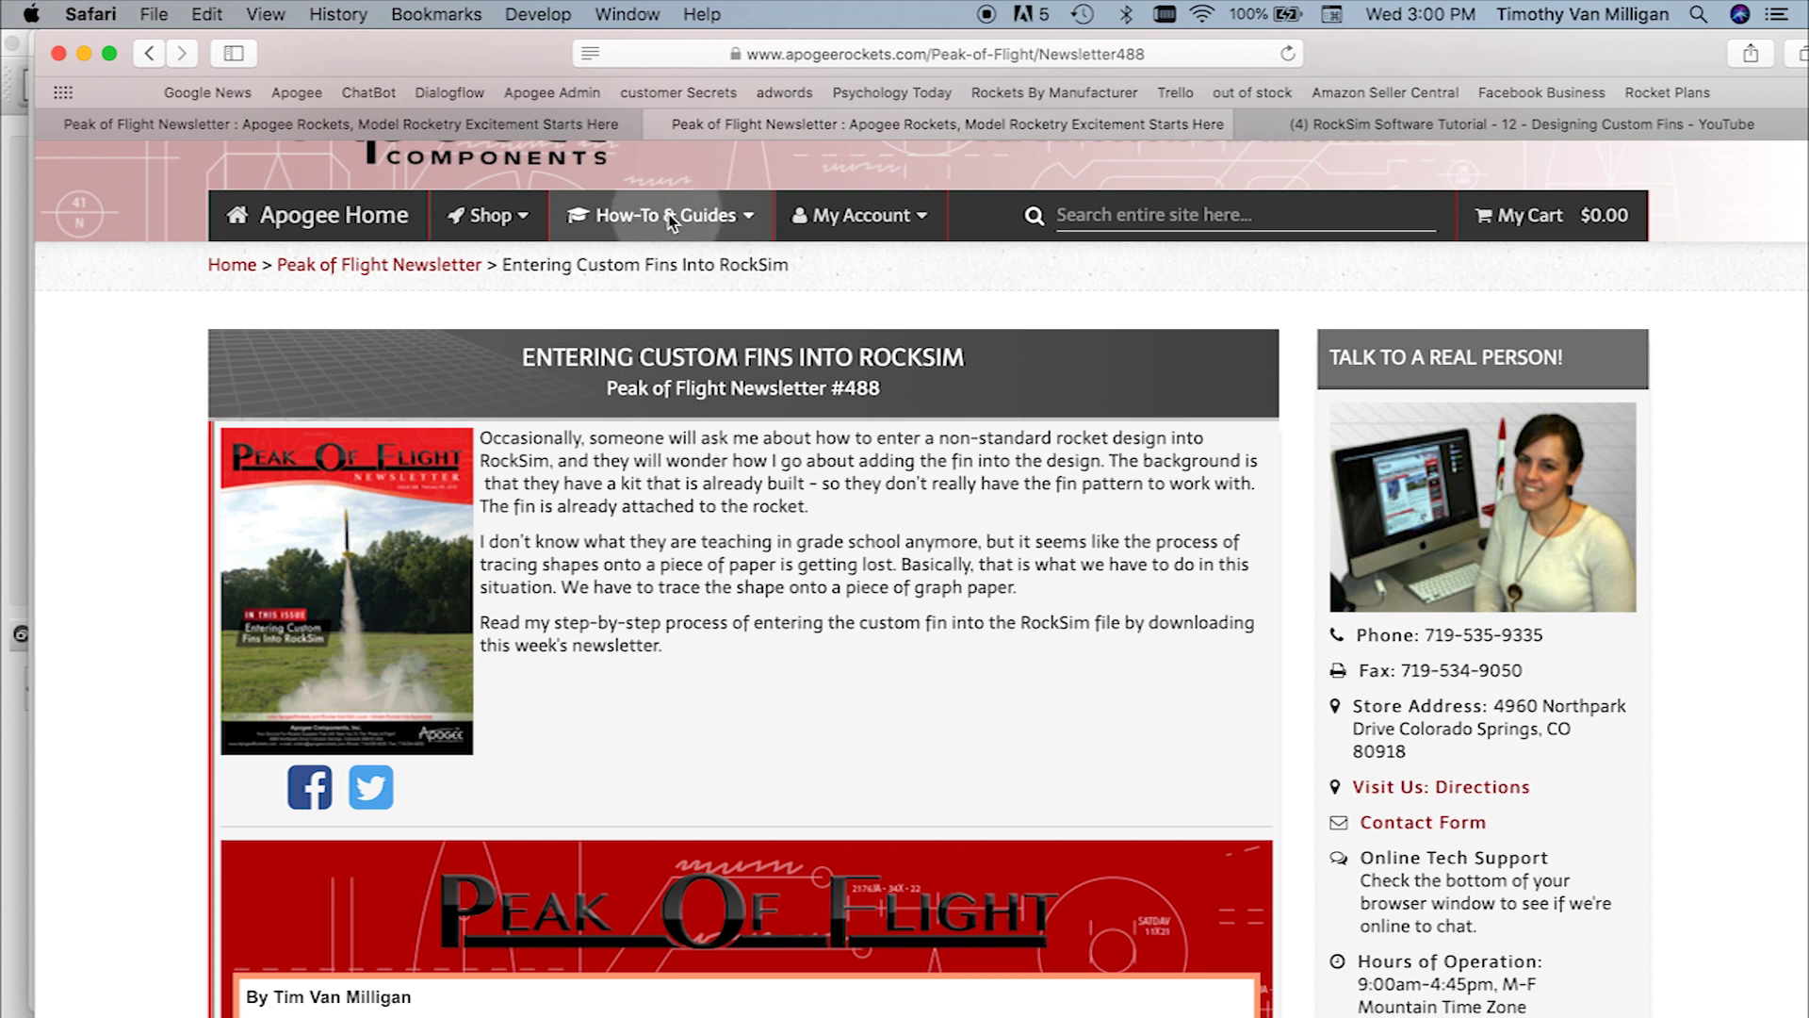
pyautogui.click(671, 218)
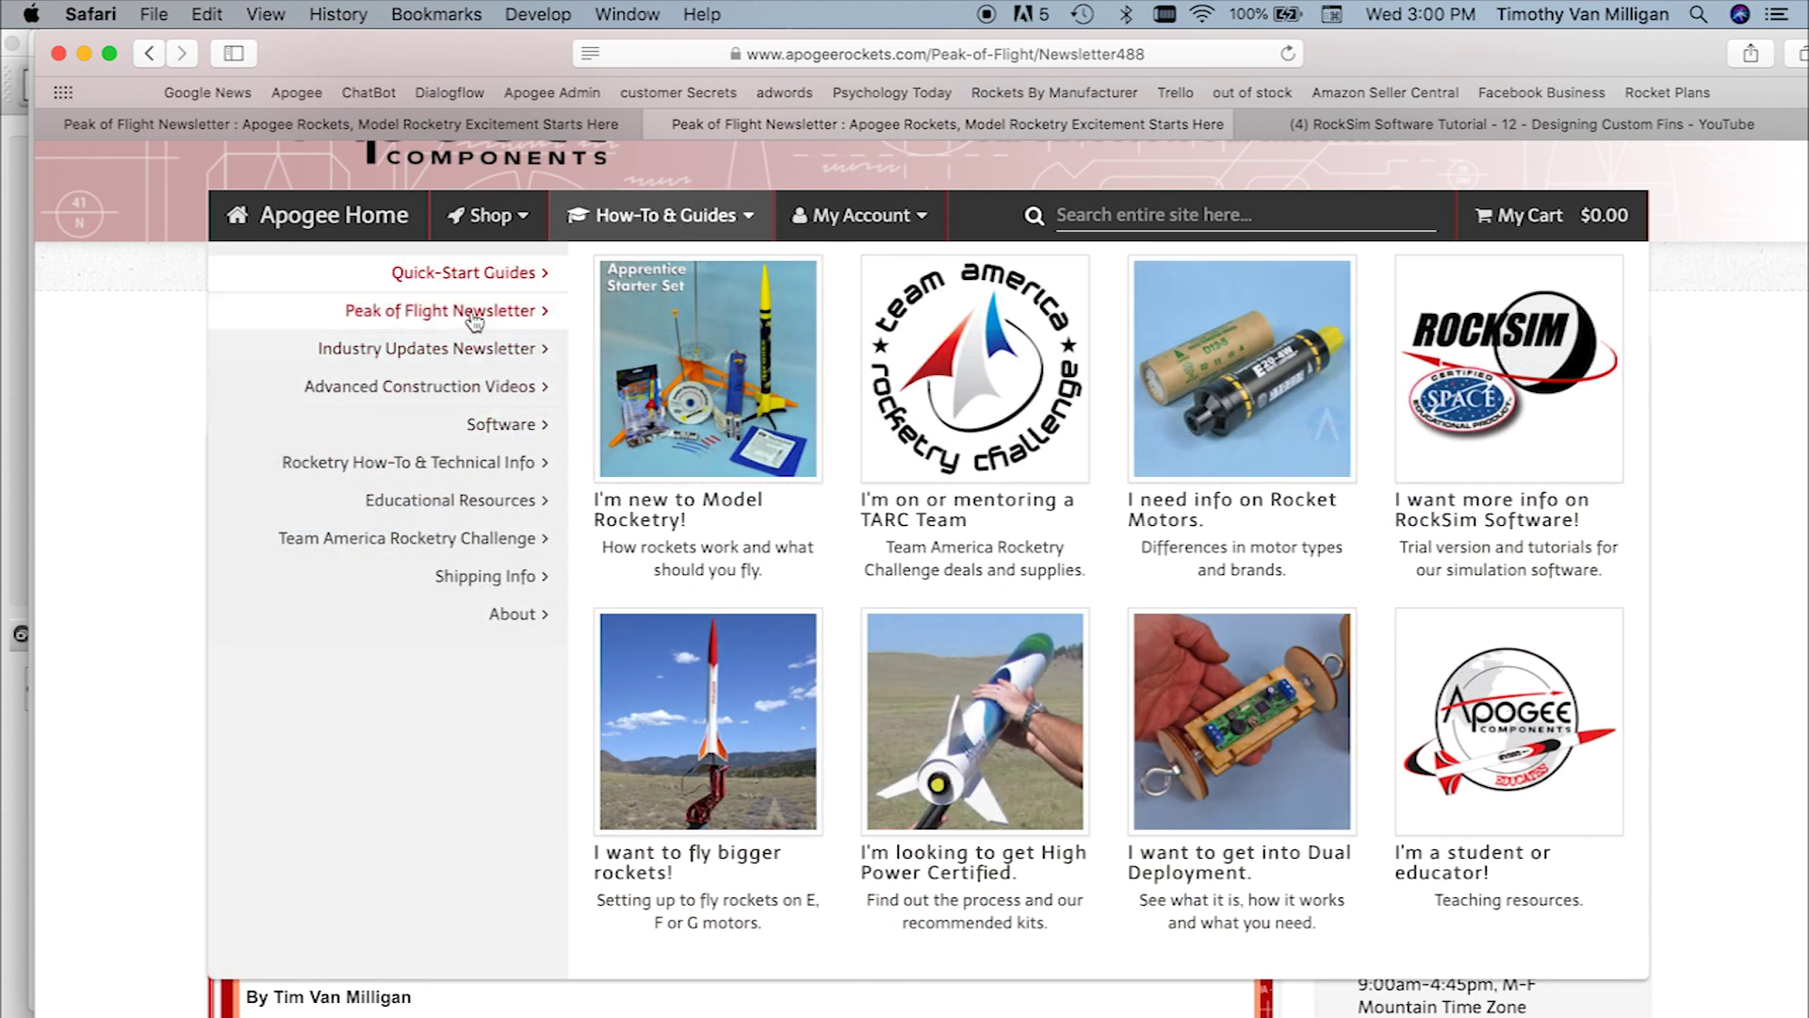
pyautogui.moveTo(464, 314)
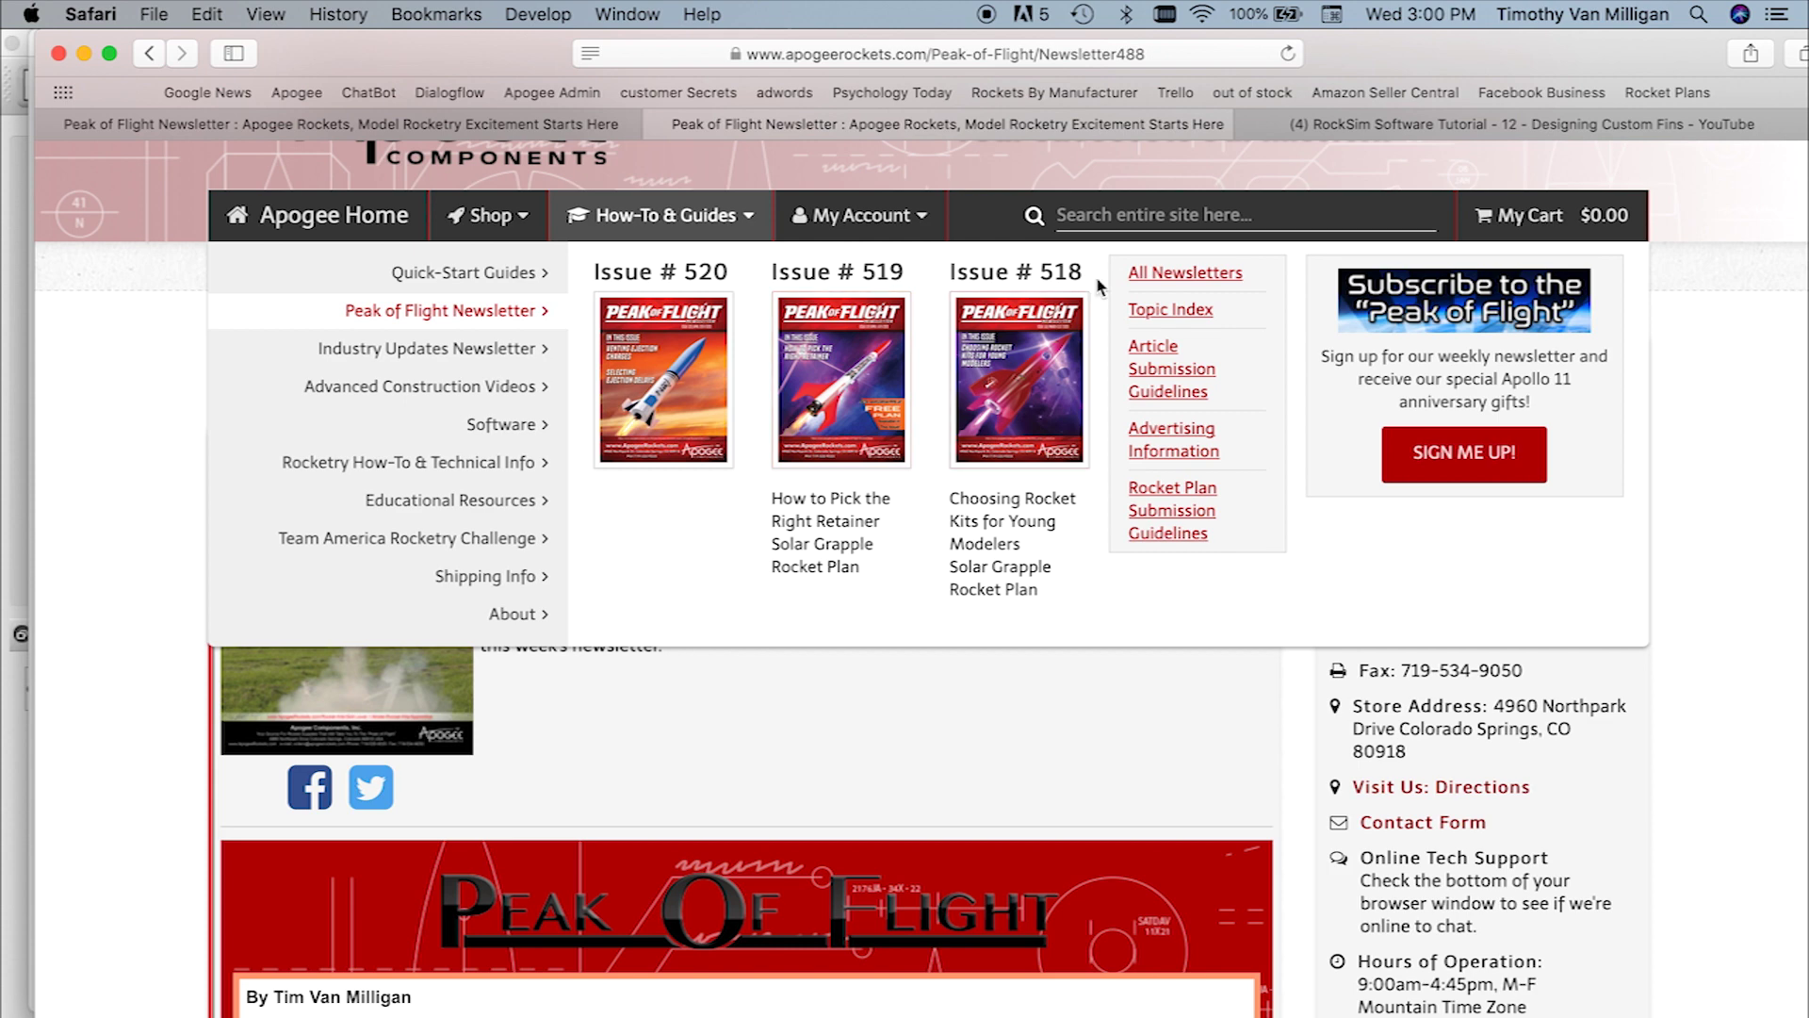
pyautogui.click(1173, 275)
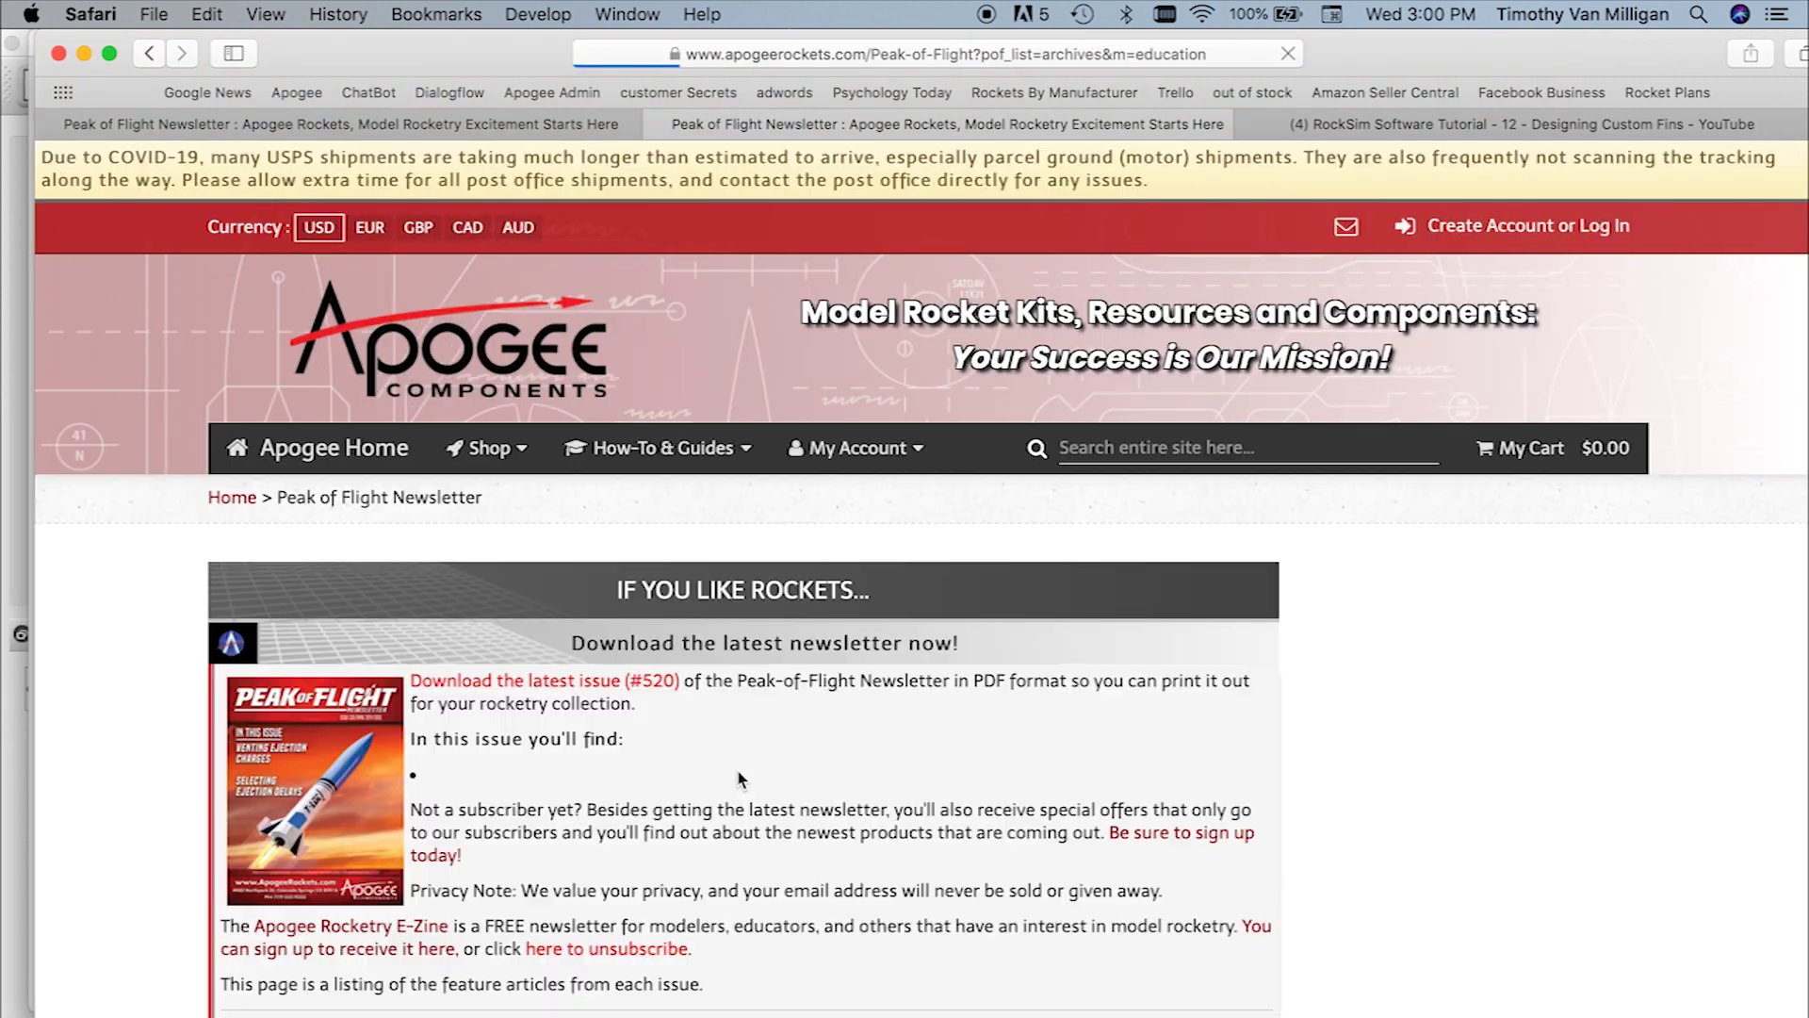
pyautogui.scroll(-10, 723, 790)
pyautogui.scroll(-7, 723, 790)
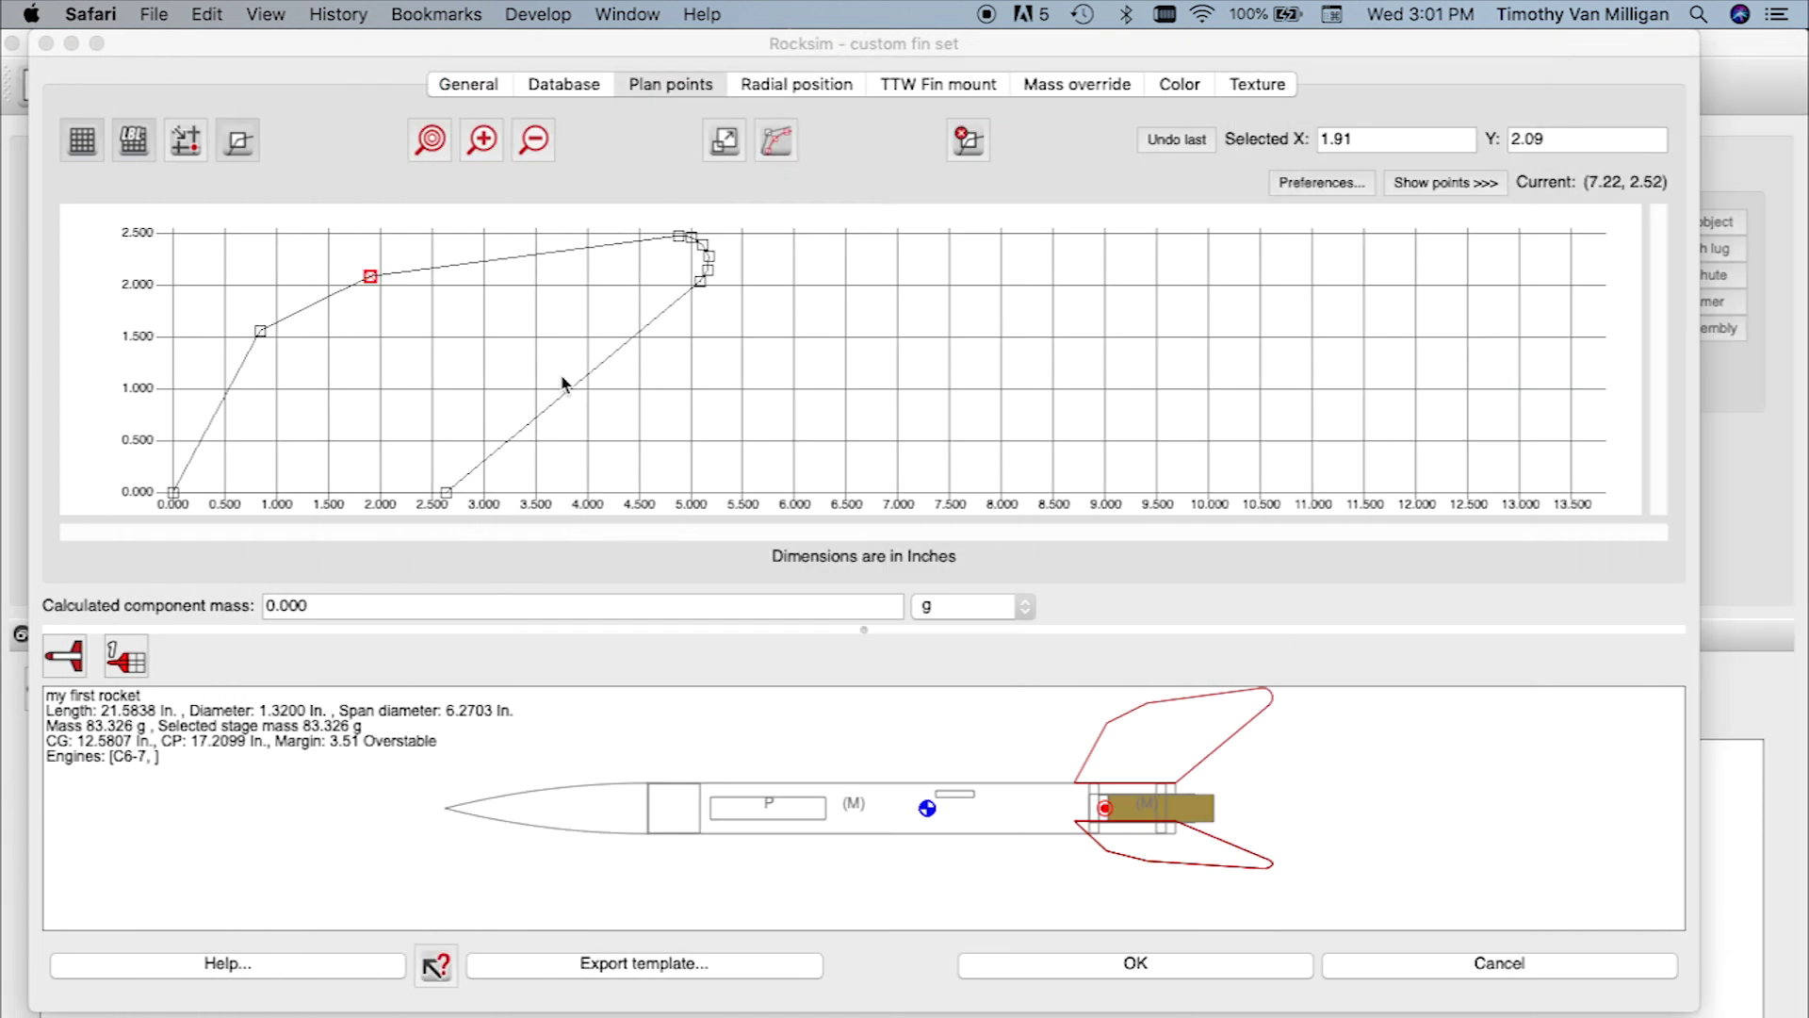
# Step: Move the leading-edge fin point to X 1.75, Y 2.18
pyautogui.moveTo(371, 279); pyautogui.dragTo(349, 267)
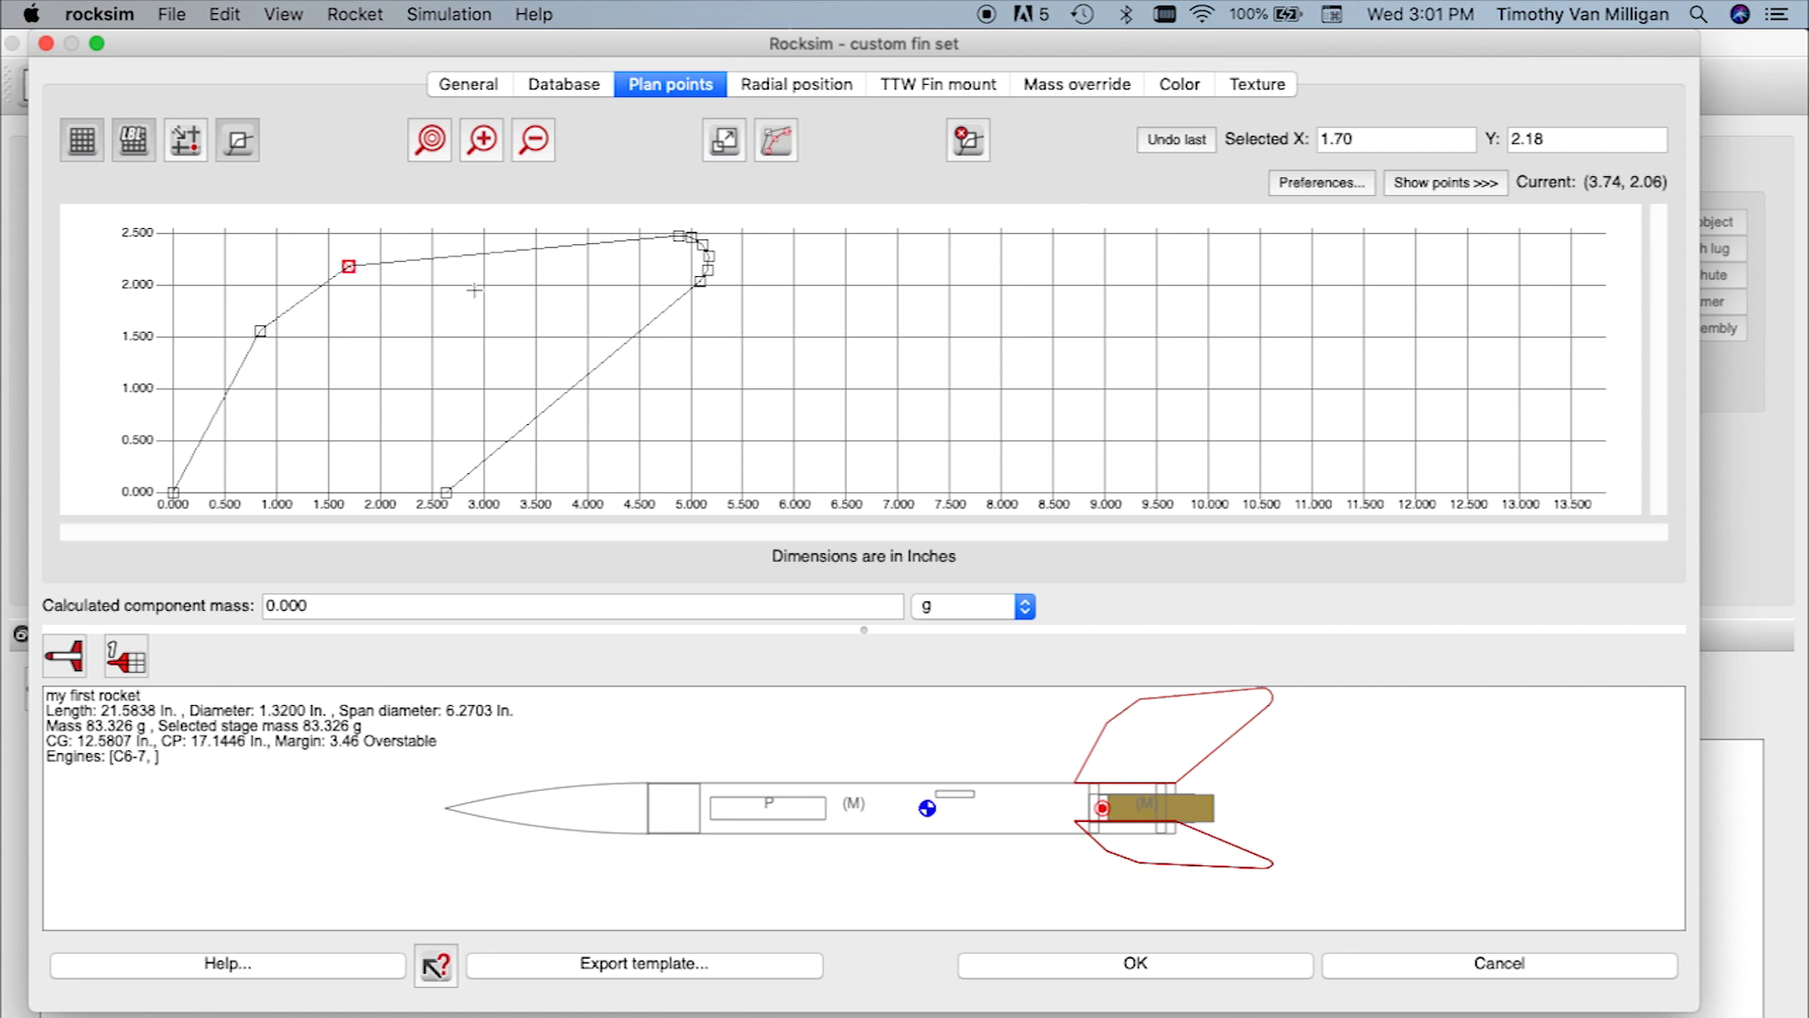
pyautogui.moveTo(1364, 141); pyautogui.dragTo(1319, 141)
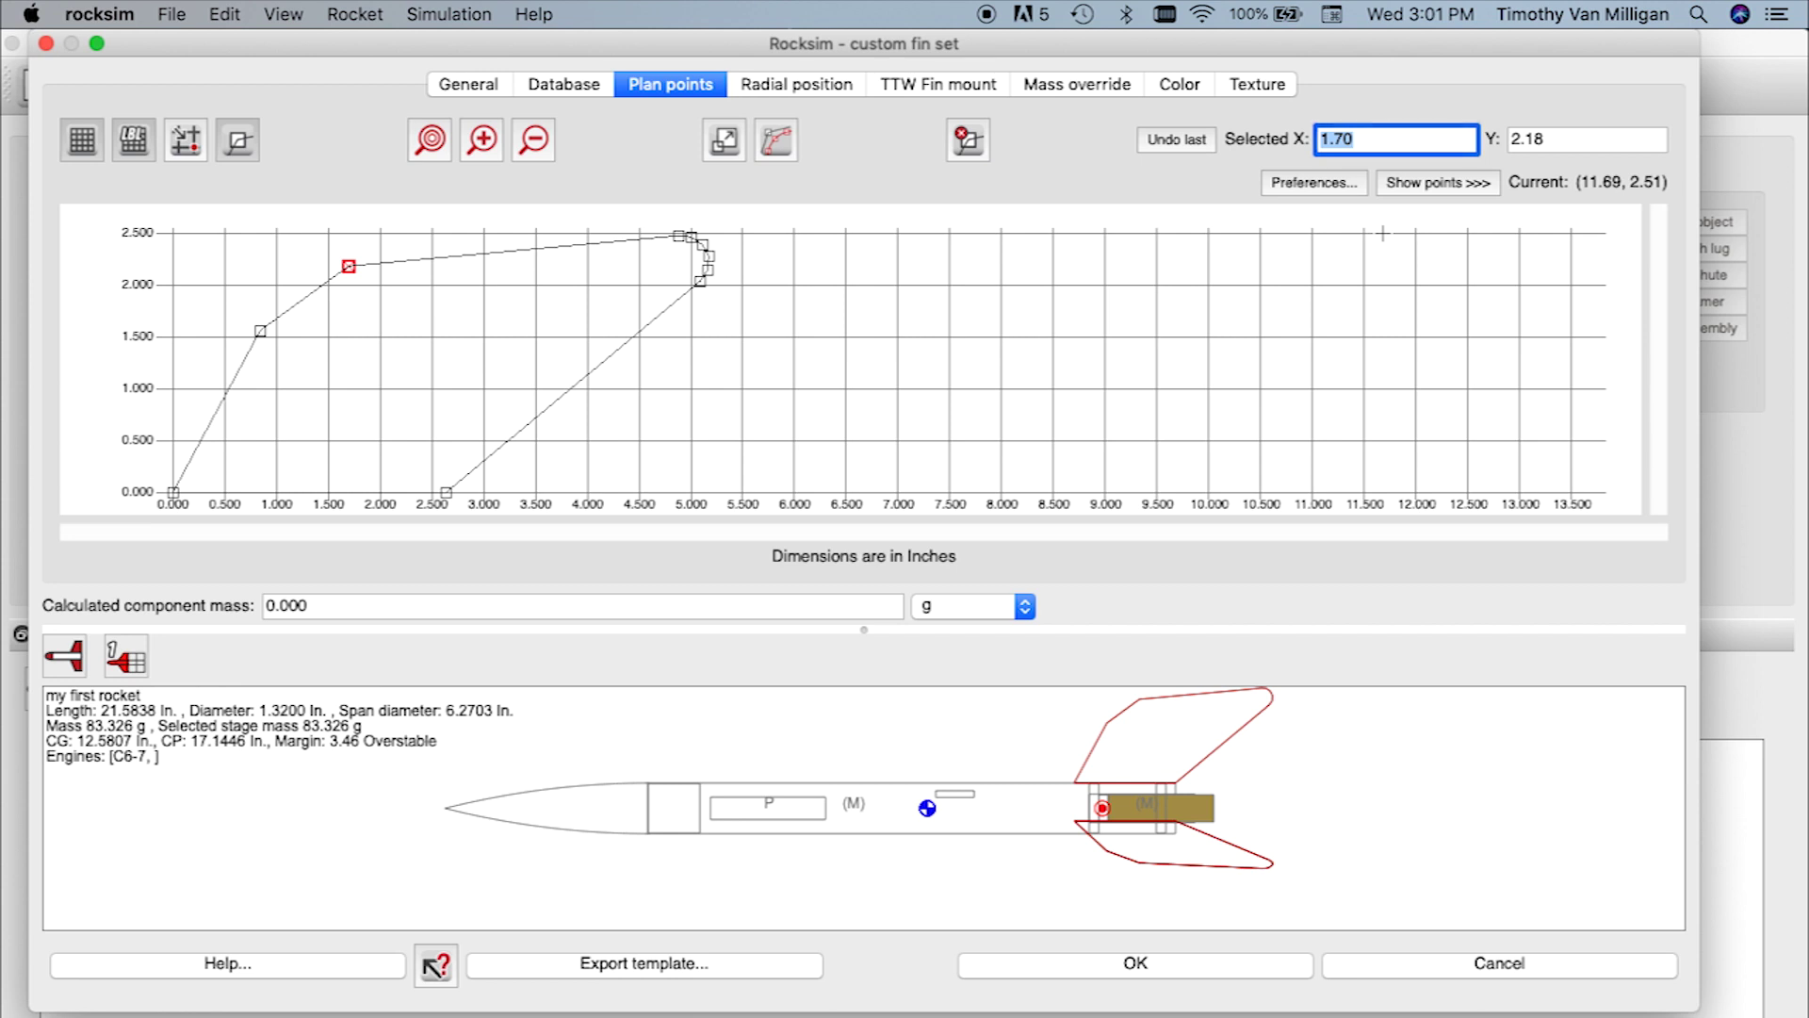
pyautogui.write('1.75')
pyautogui.press('Tab')
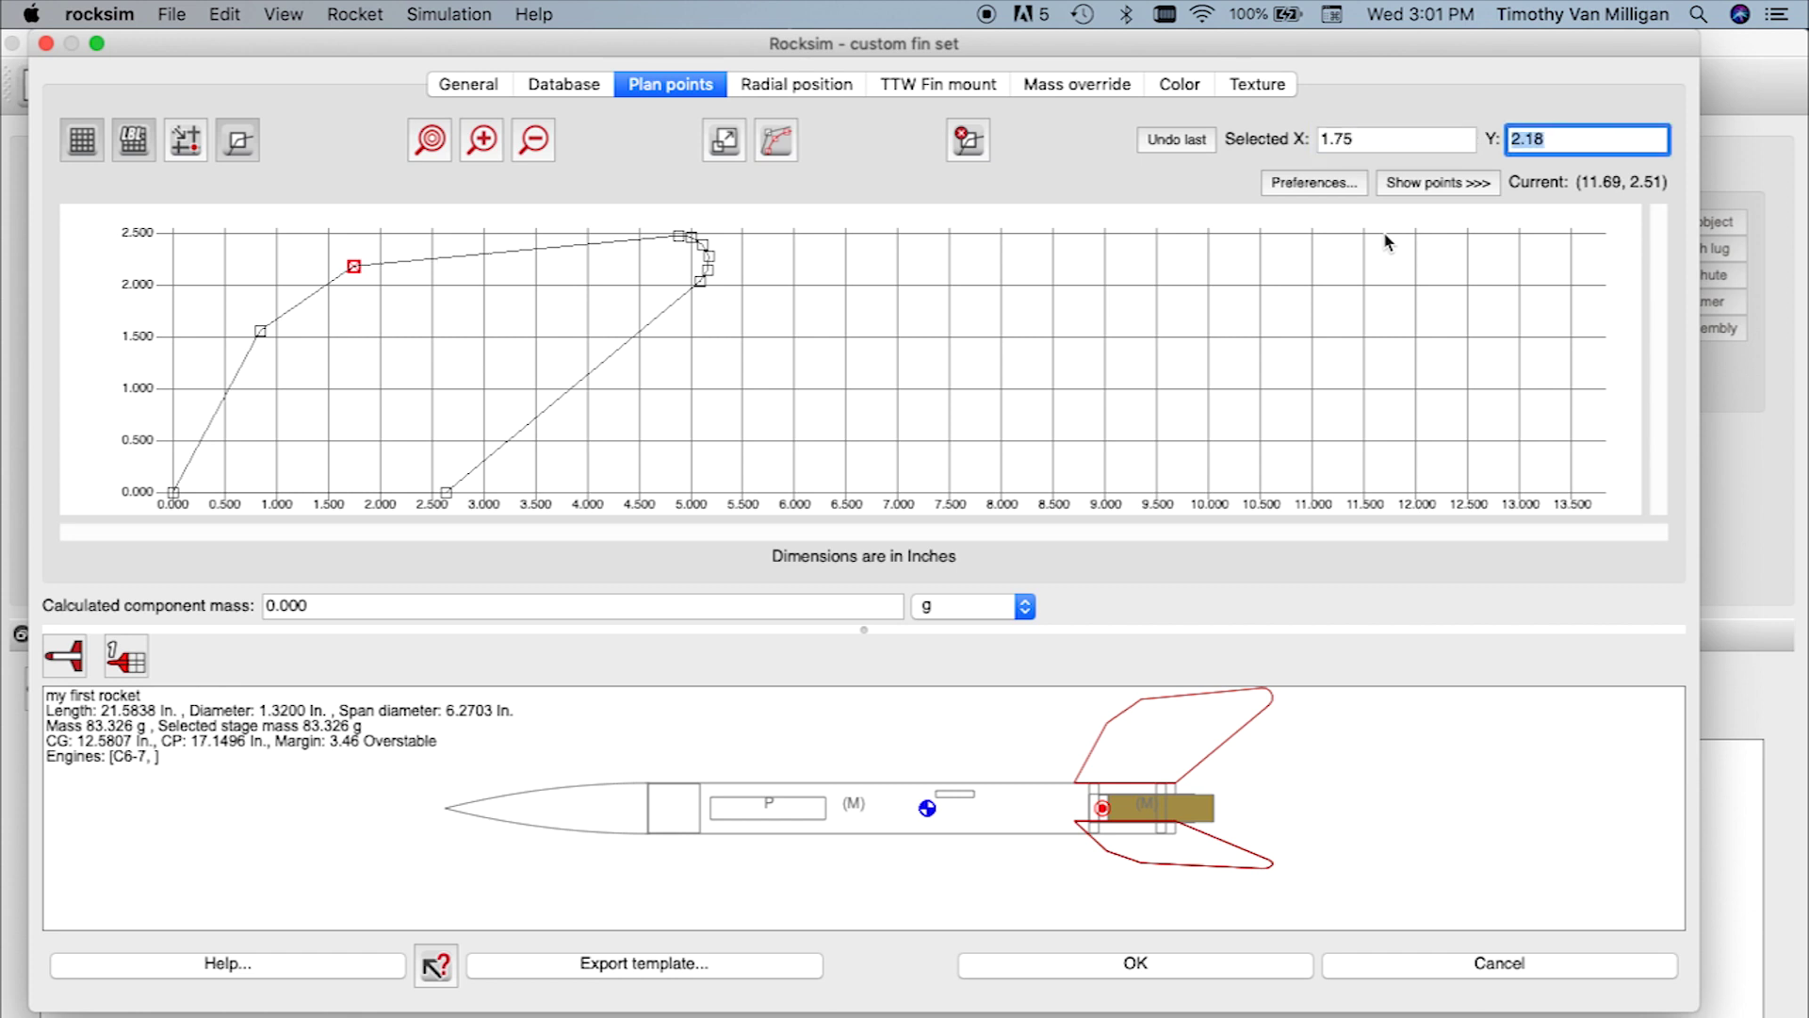
pyautogui.click(1436, 184)
pyautogui.moveTo(1377, 247); pyautogui.dragTo(996, 98)
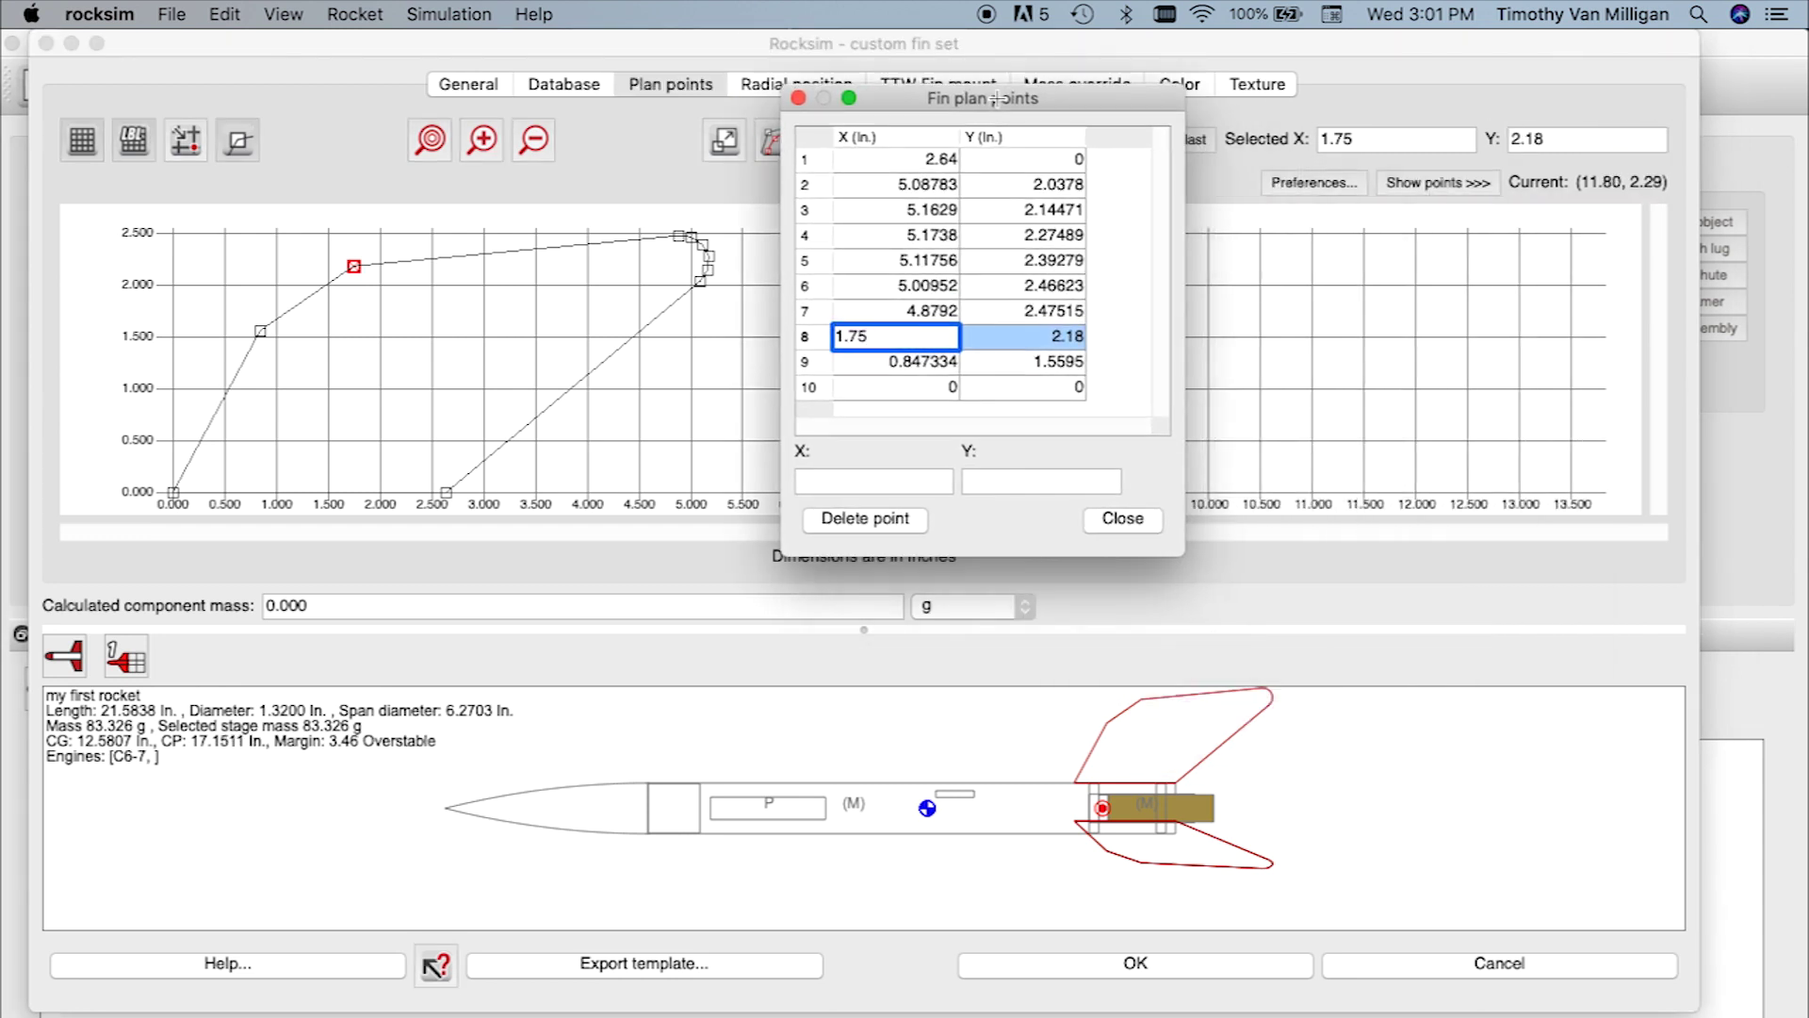
pyautogui.moveTo(1183, 555); pyautogui.dragTo(1199, 758)
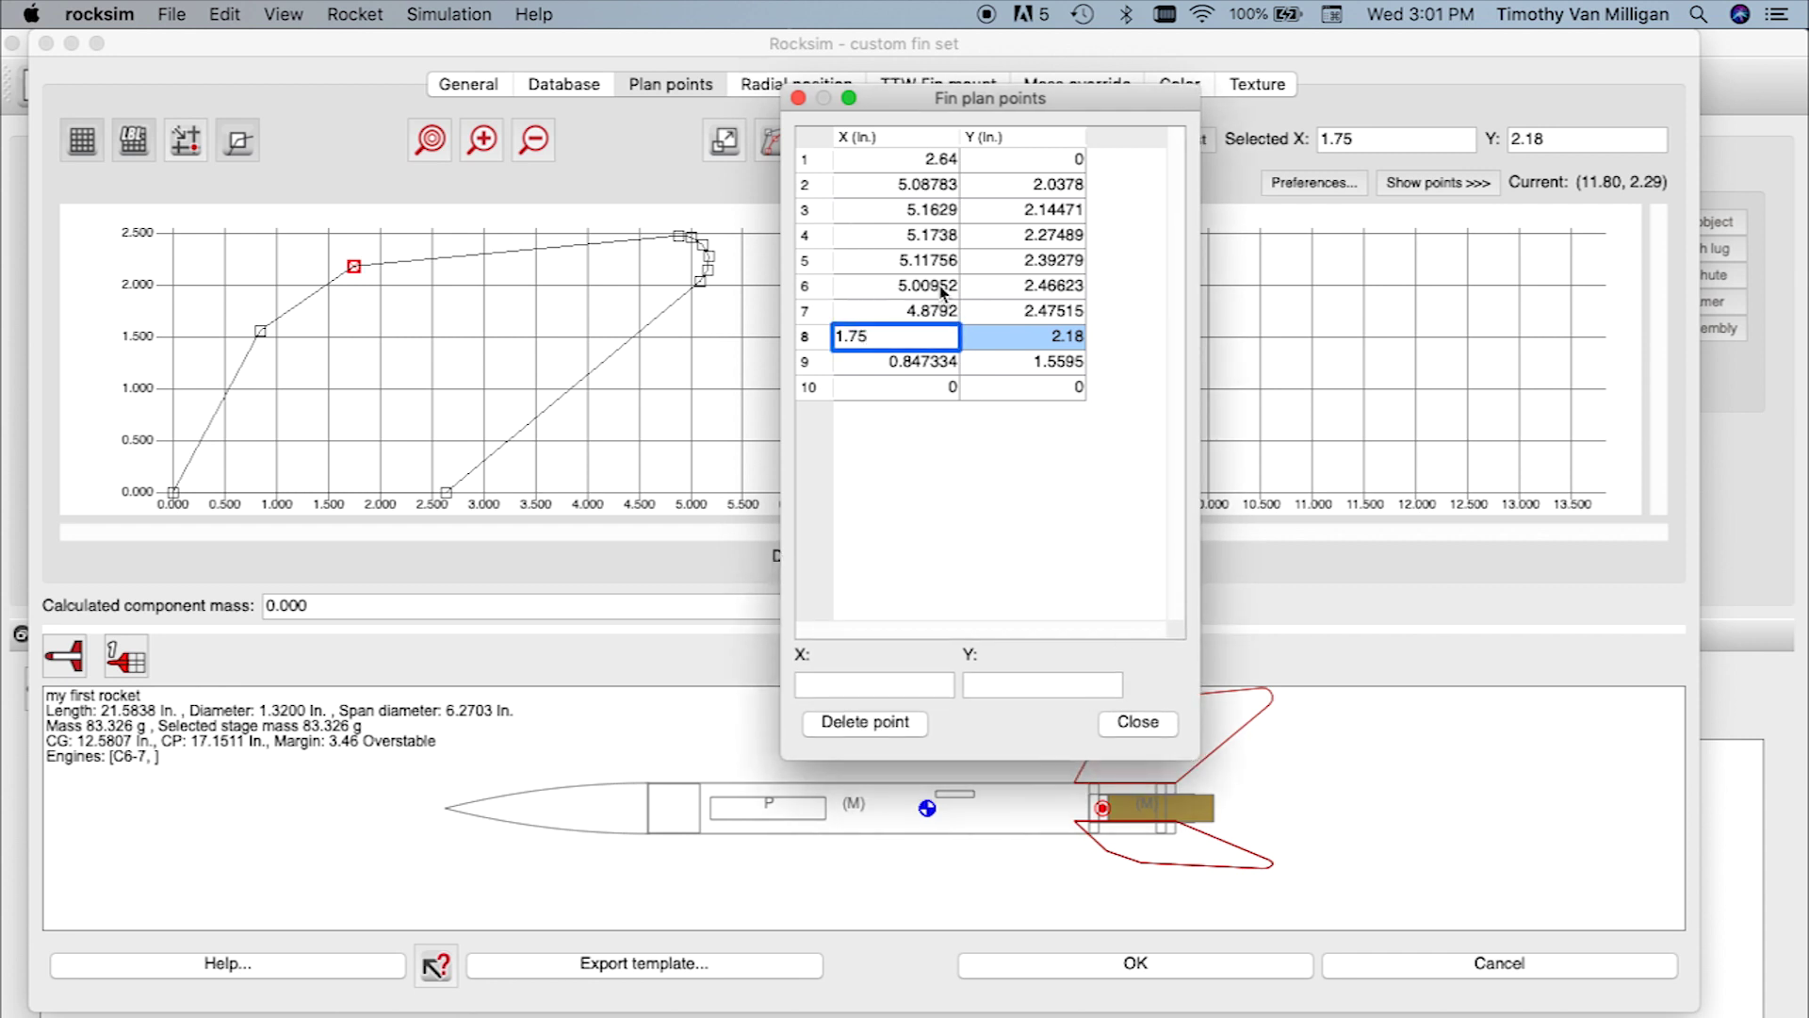
pyautogui.click(938, 289)
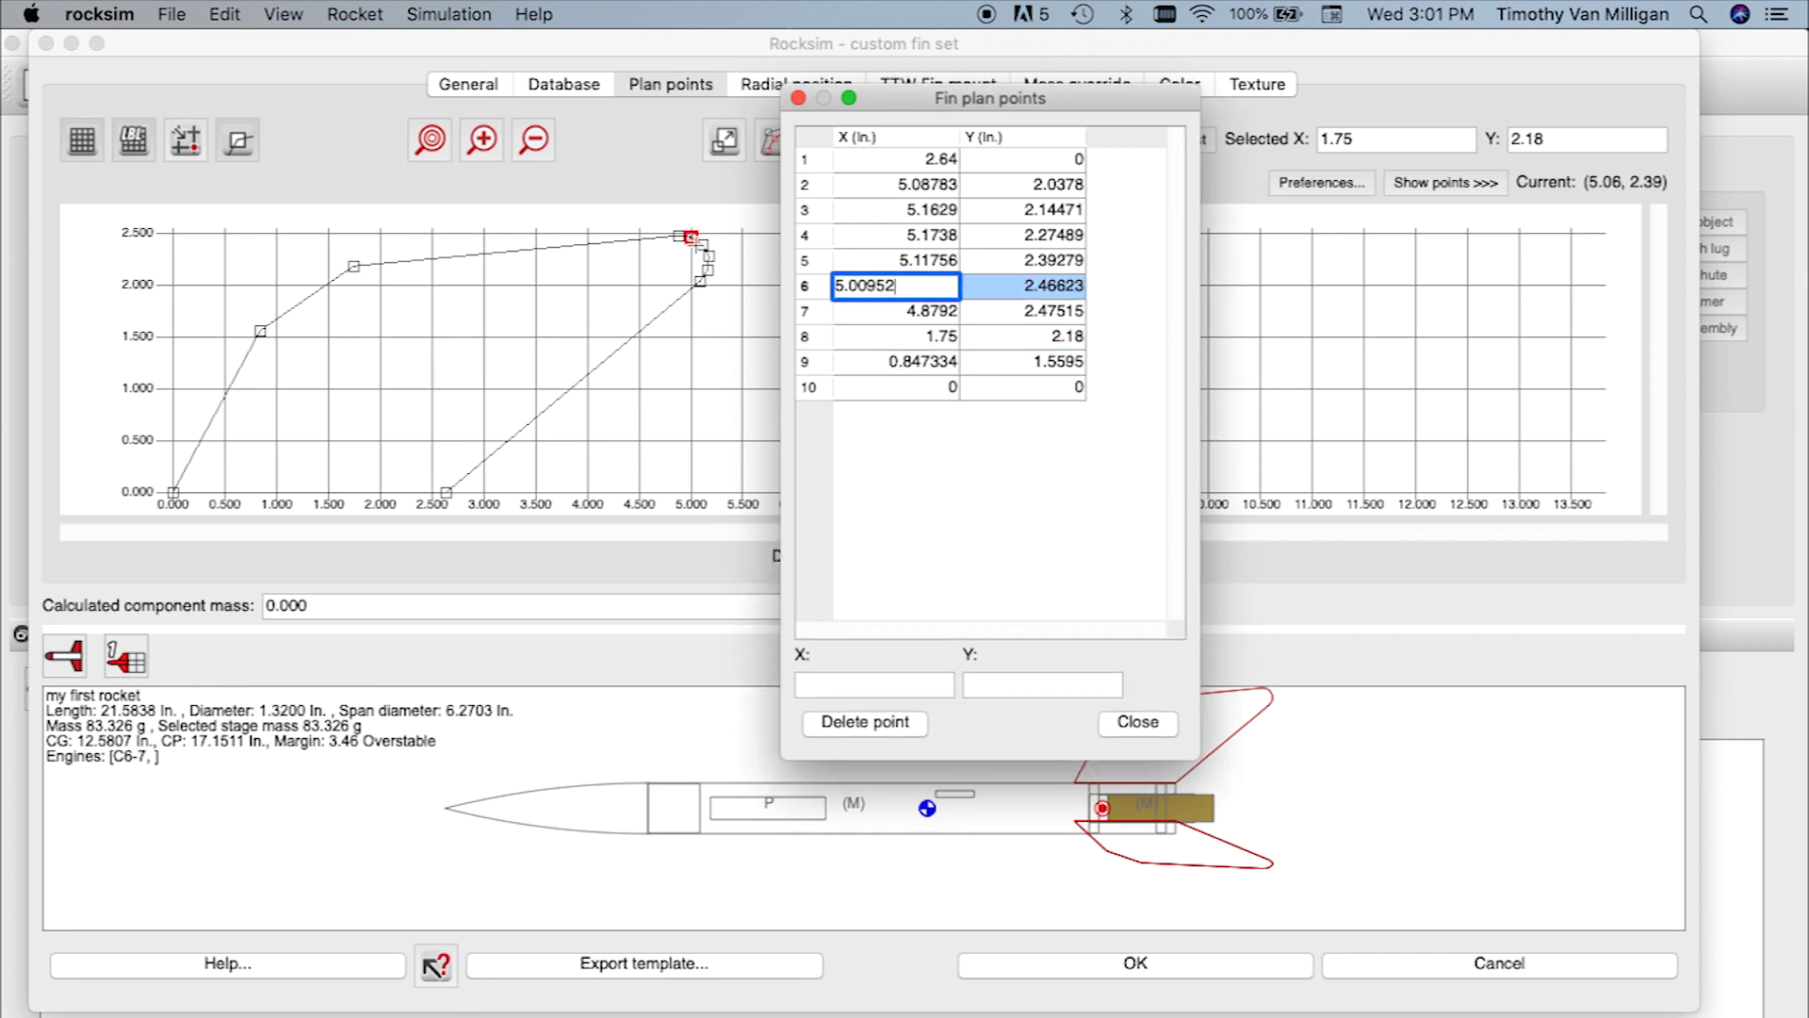
pyautogui.click(891, 260)
pyautogui.moveTo(894, 261); pyautogui.dragTo(853, 260)
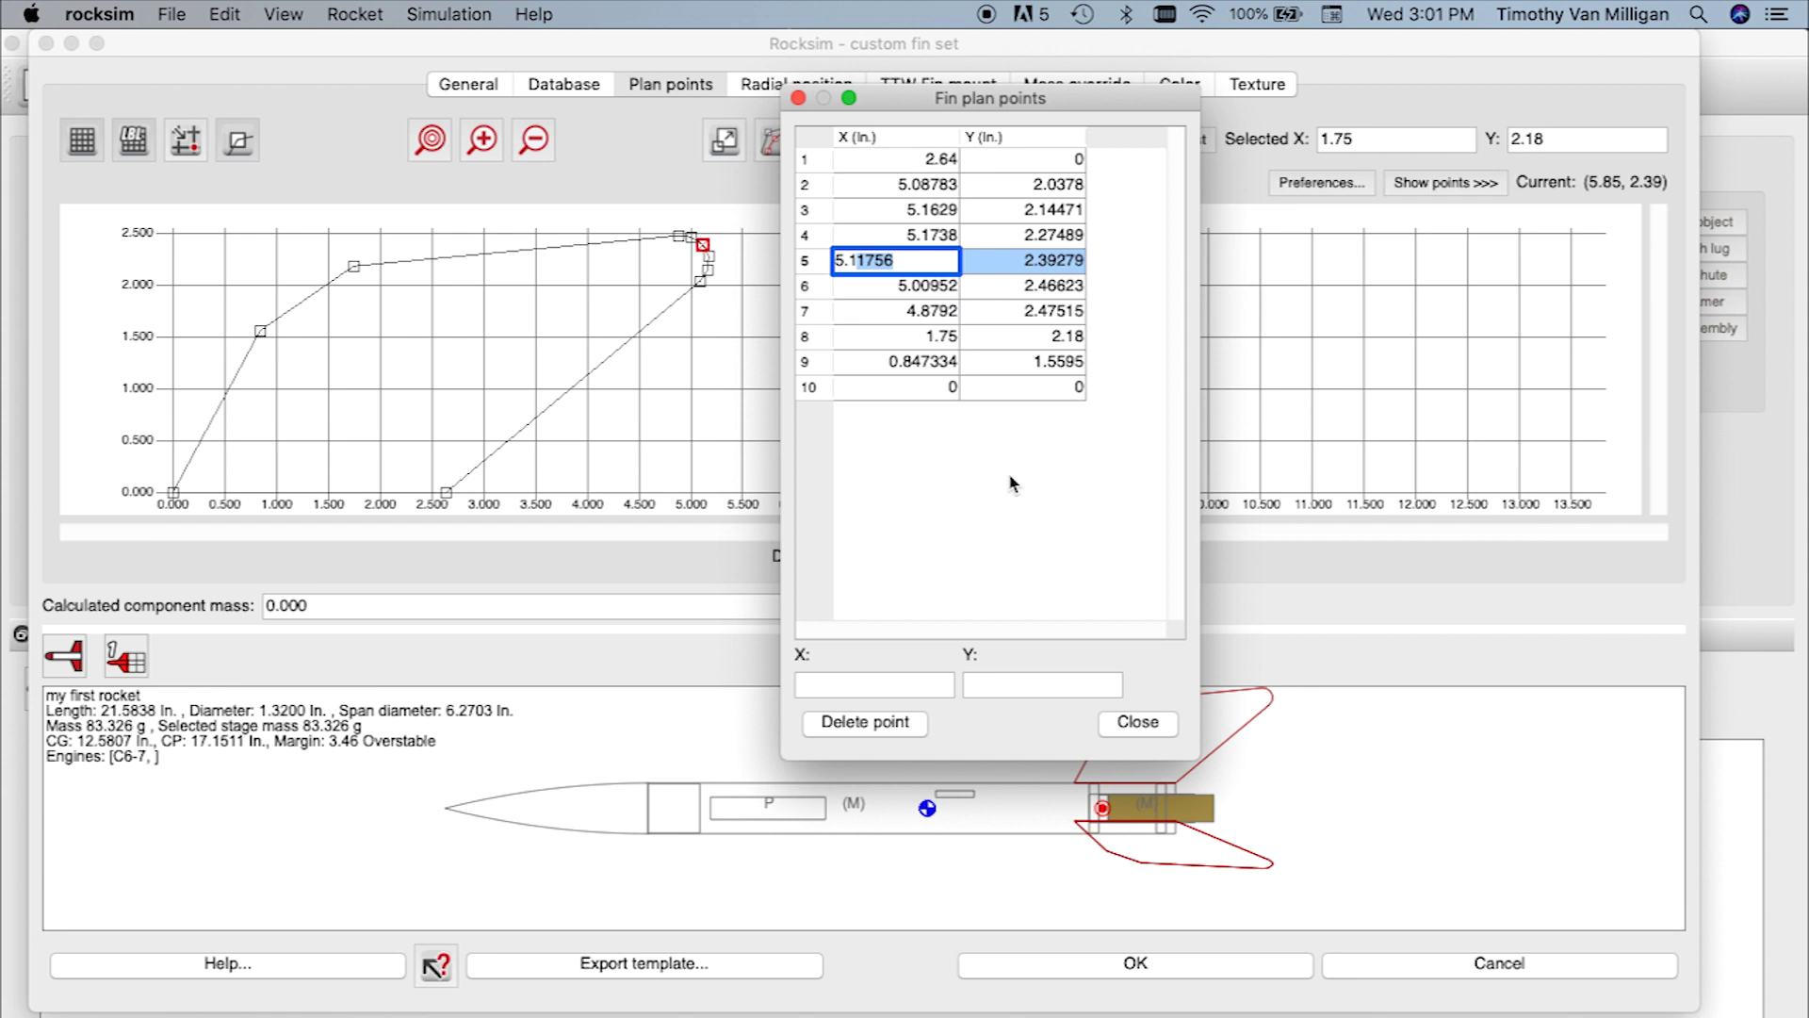
pyautogui.click(1138, 722)
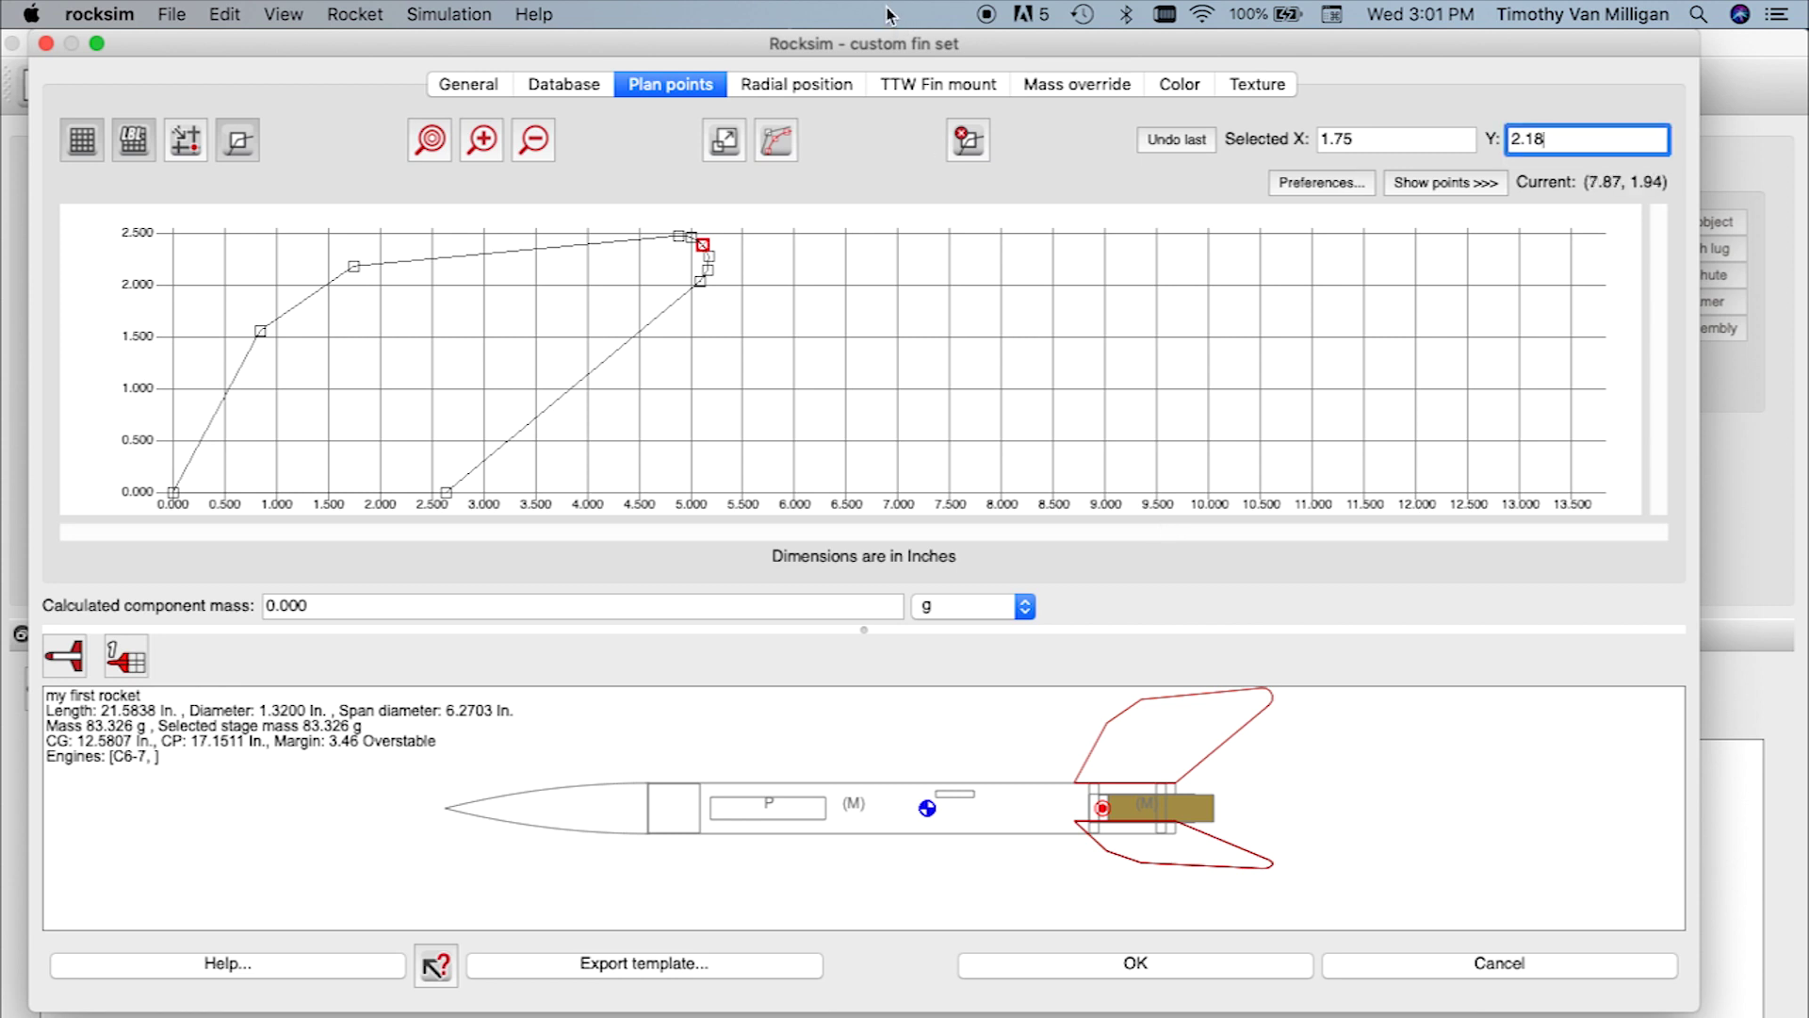
# Step: Show the TTW Fin mount settings for the custom fin set
pyautogui.click(926, 94)
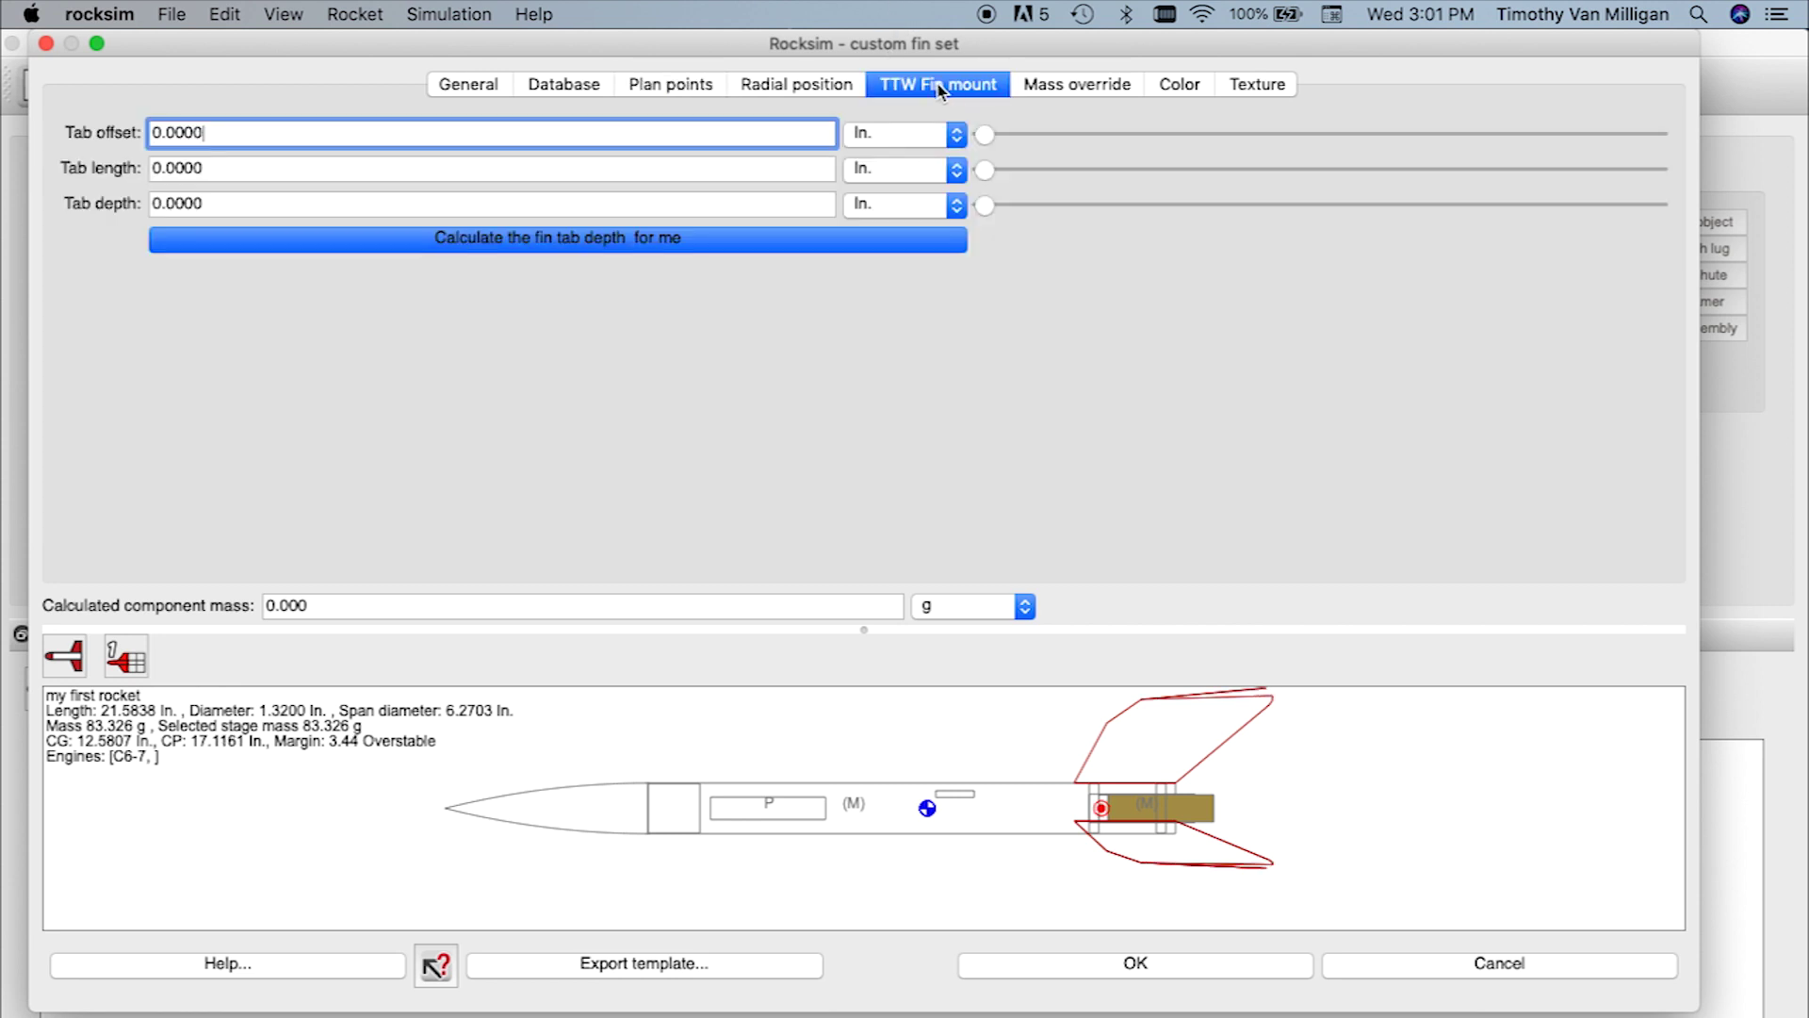